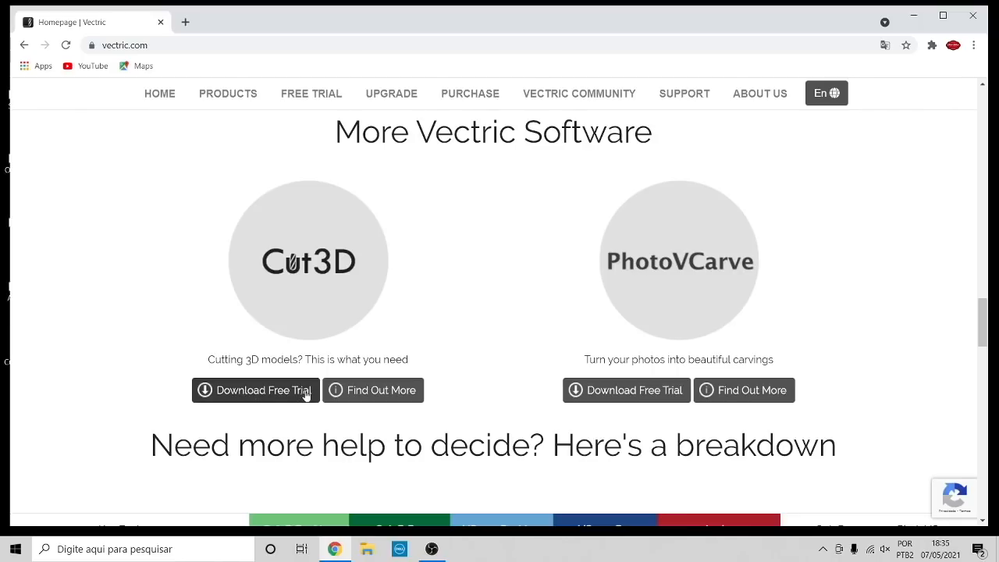
# - Look over the Vectric homepage's software products, including Cut2D Pro, VCarve Pro, Aspire, Cut3D and PhotoVCarve
pyautogui.scroll(-15, 786, 293)
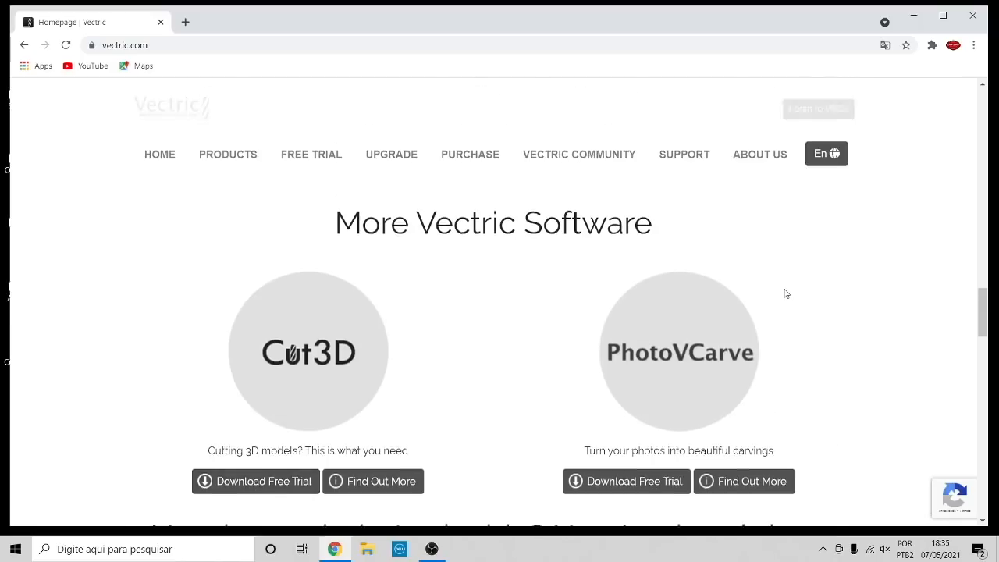
pyautogui.scroll(4, 786, 293)
pyautogui.scroll(10, 784, 290)
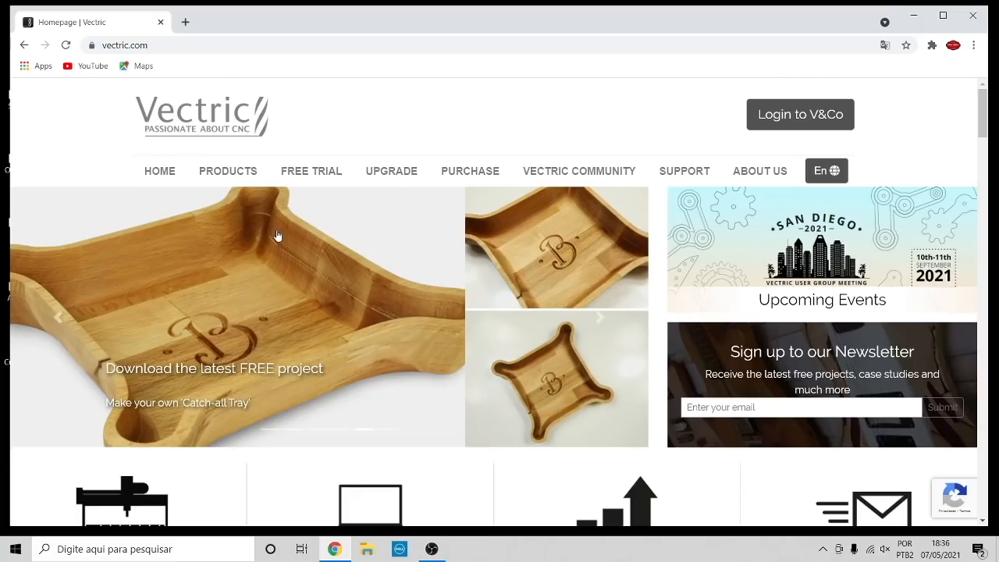
pyautogui.scroll(-5, 281, 268)
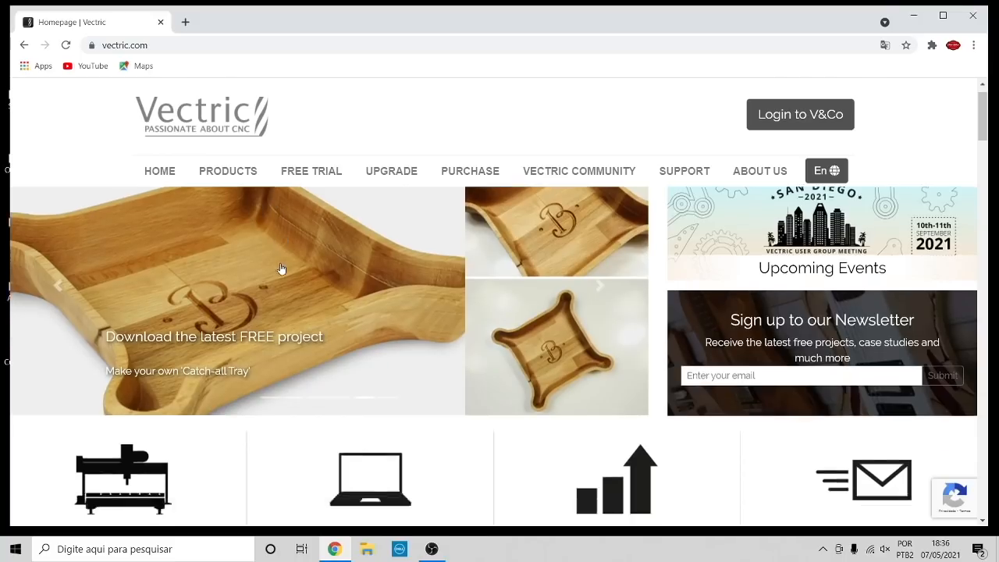
pyautogui.scroll(-12, 281, 267)
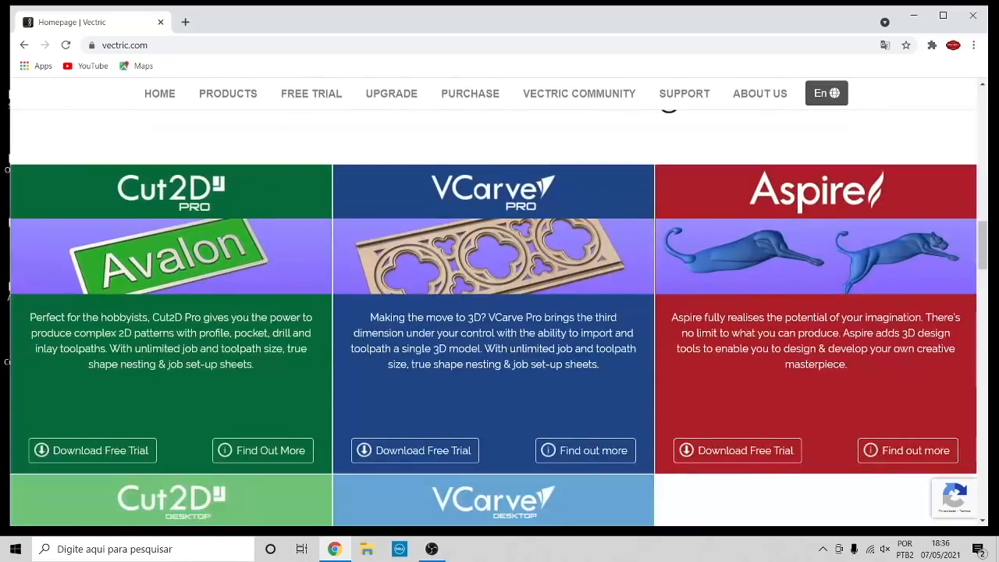
pyautogui.scroll(-4, 522, 321)
pyautogui.scroll(8, 522, 322)
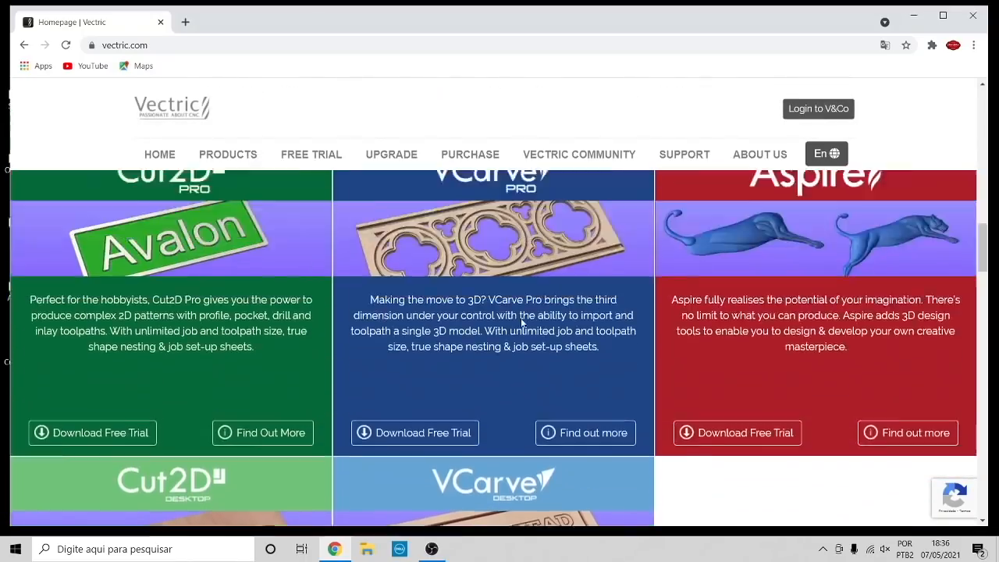
pyautogui.scroll(5, 522, 322)
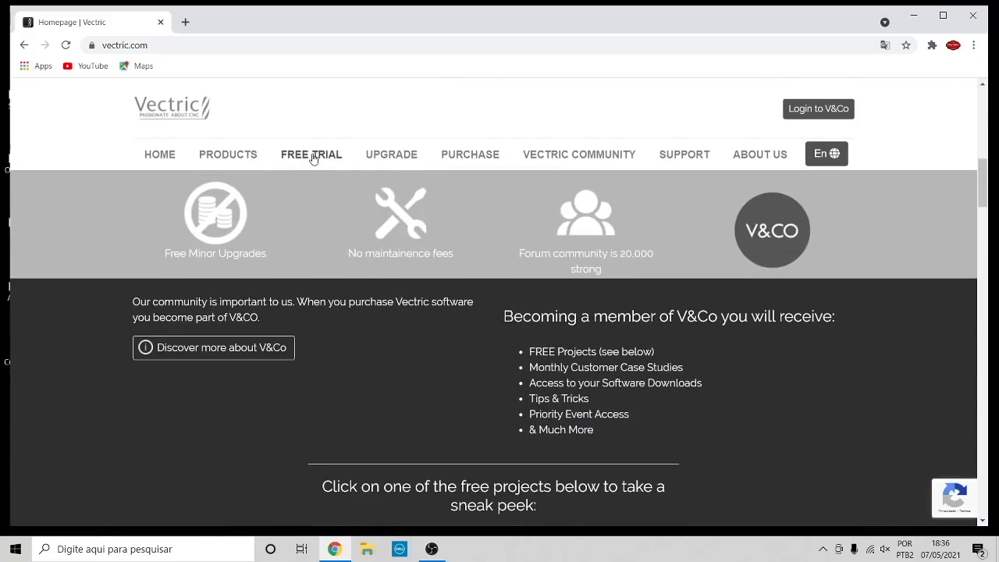
# - Open the free trial page for Aspire and read through its trial description and features
pyautogui.moveTo(313, 157)
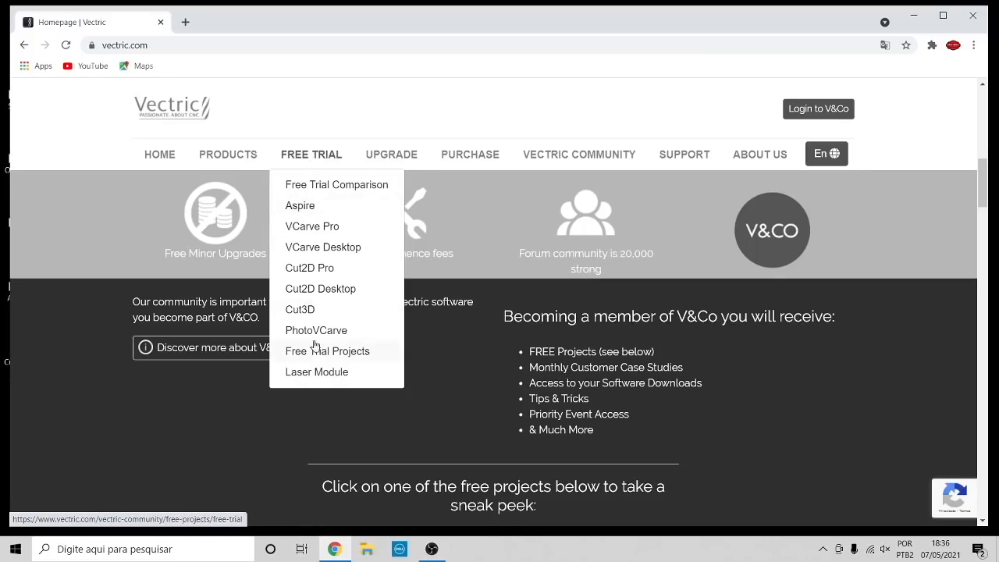
pyautogui.click(299, 205)
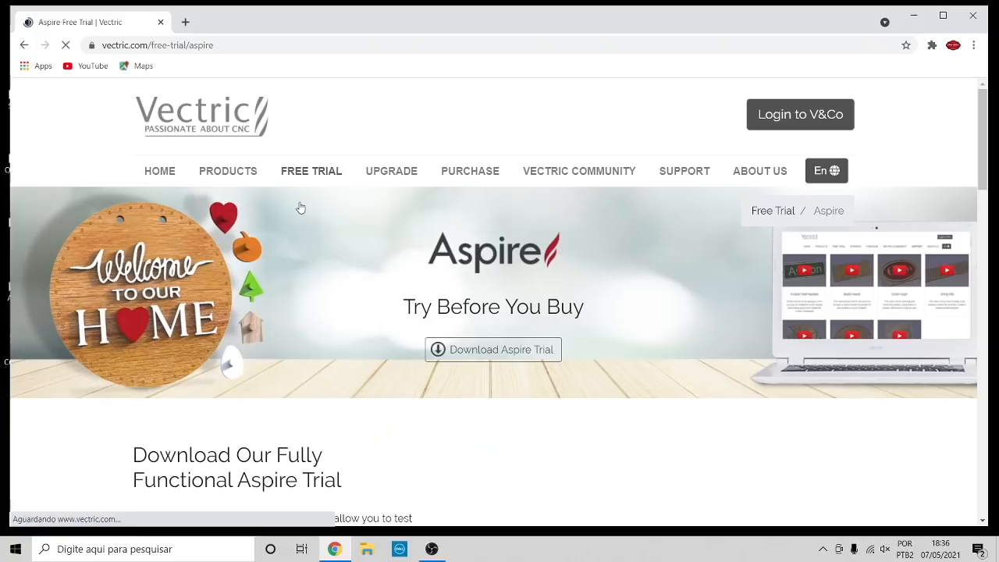
pyautogui.scroll(-5, 386, 274)
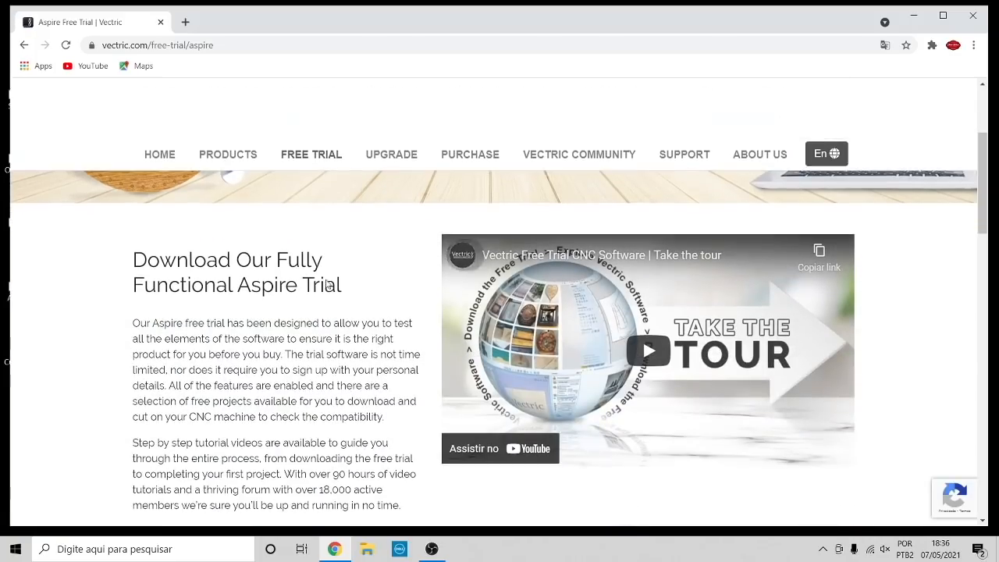
pyautogui.scroll(-5, 303, 288)
pyautogui.scroll(3, 303, 296)
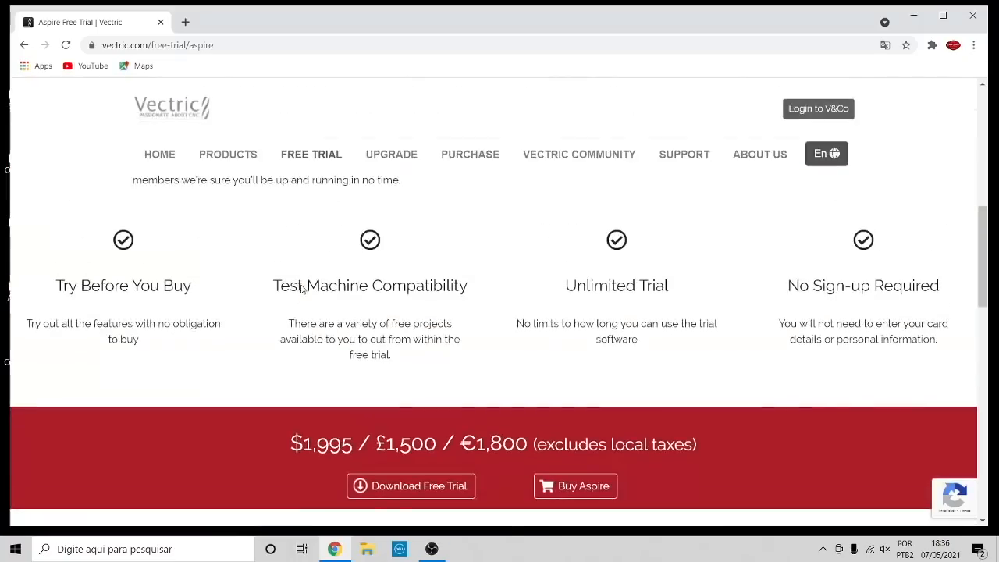
pyautogui.scroll(-1, 304, 312)
# - Examine the Aspire prices in dollars and euros and the unlimited trial terms on the free trial page
pyautogui.moveTo(290, 375); pyautogui.dragTo(354, 381)
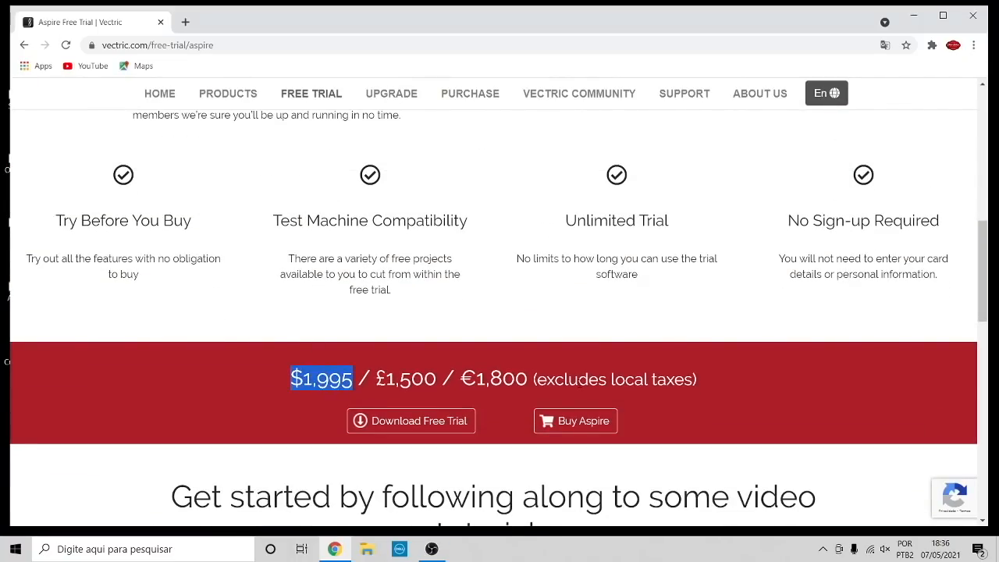
pyautogui.moveTo(455, 378); pyautogui.dragTo(528, 380)
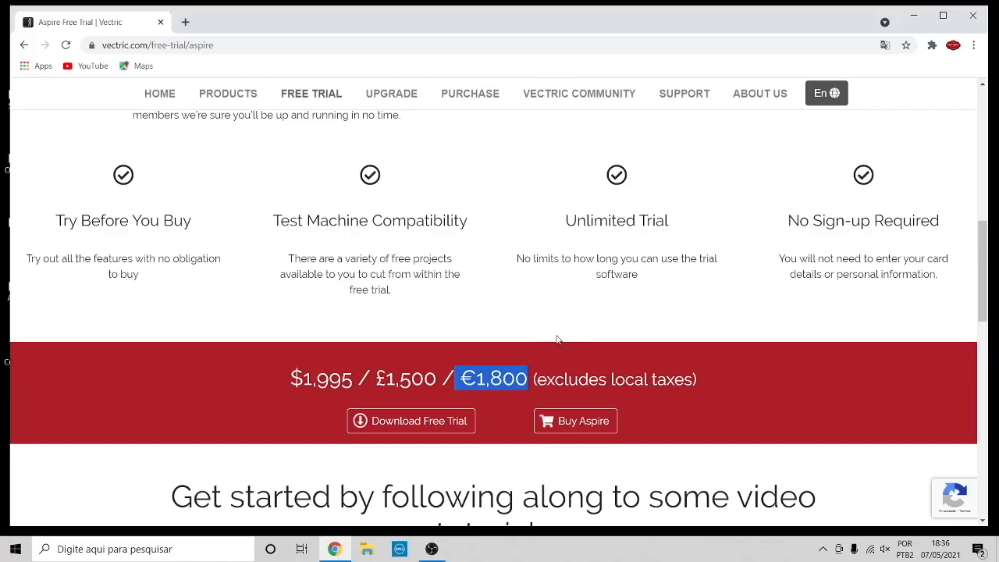
pyautogui.click(436, 429)
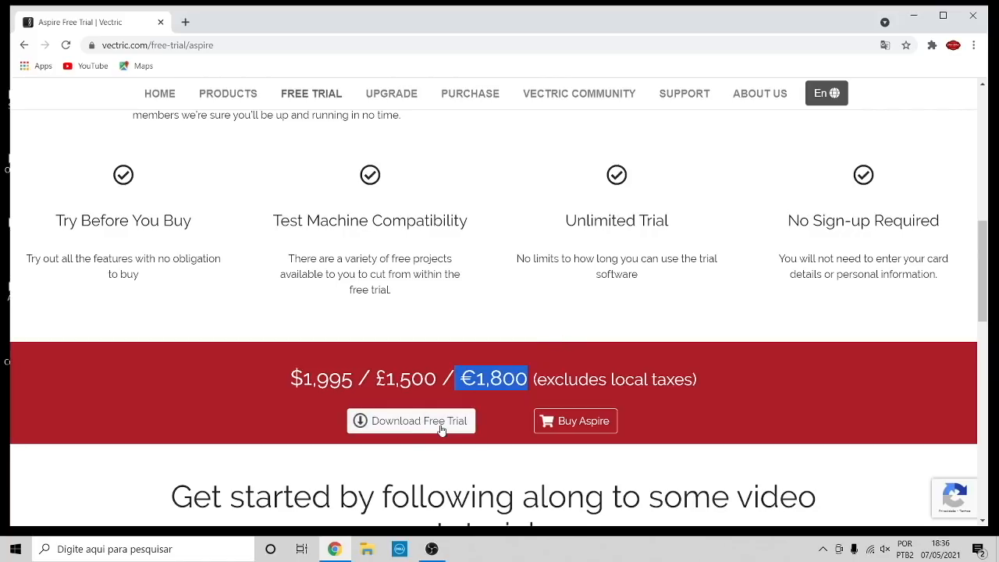
pyautogui.scroll(2, 834, 348)
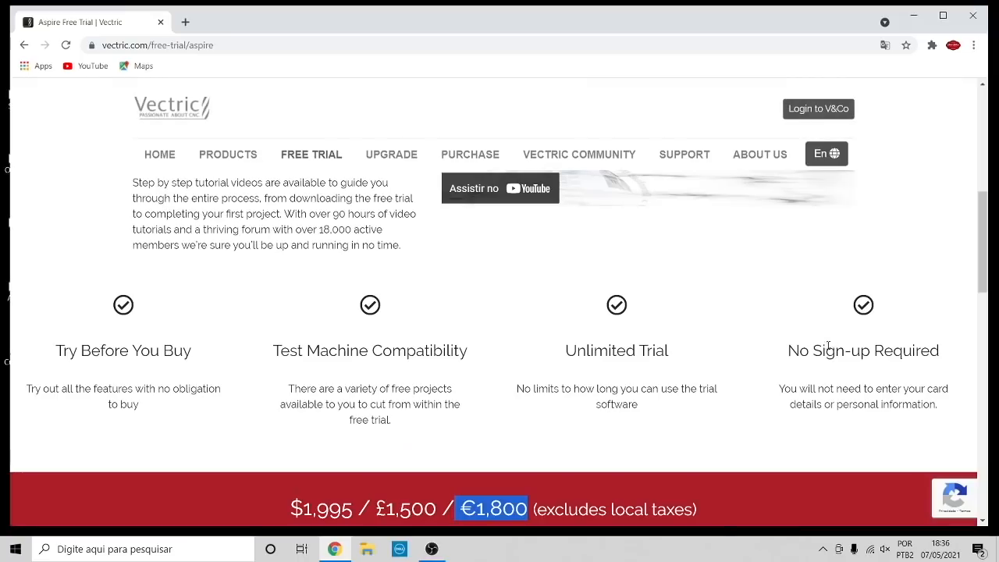
pyautogui.moveTo(565, 352); pyautogui.dragTo(684, 356)
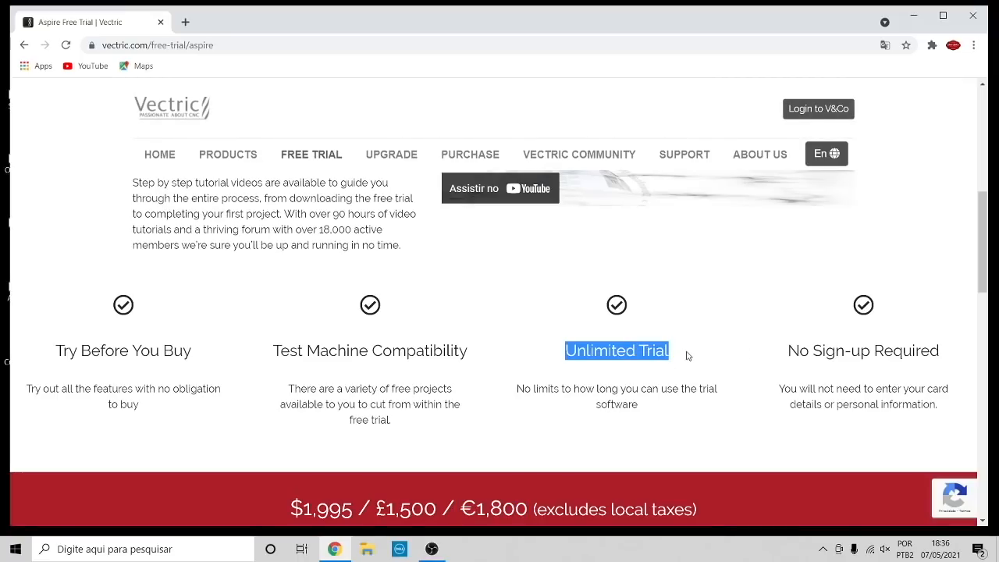
pyautogui.click(505, 352)
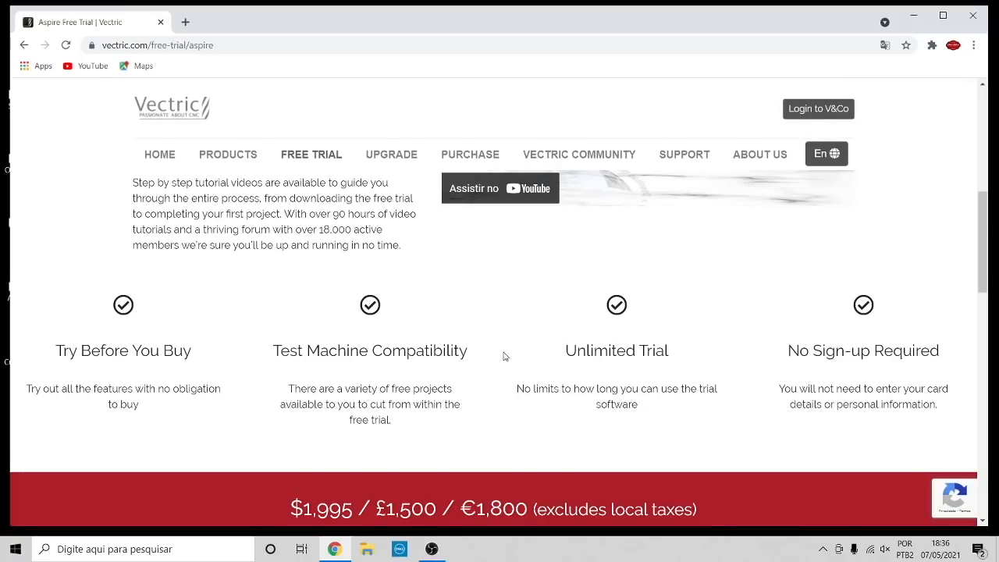
pyautogui.scroll(5, 231, 160)
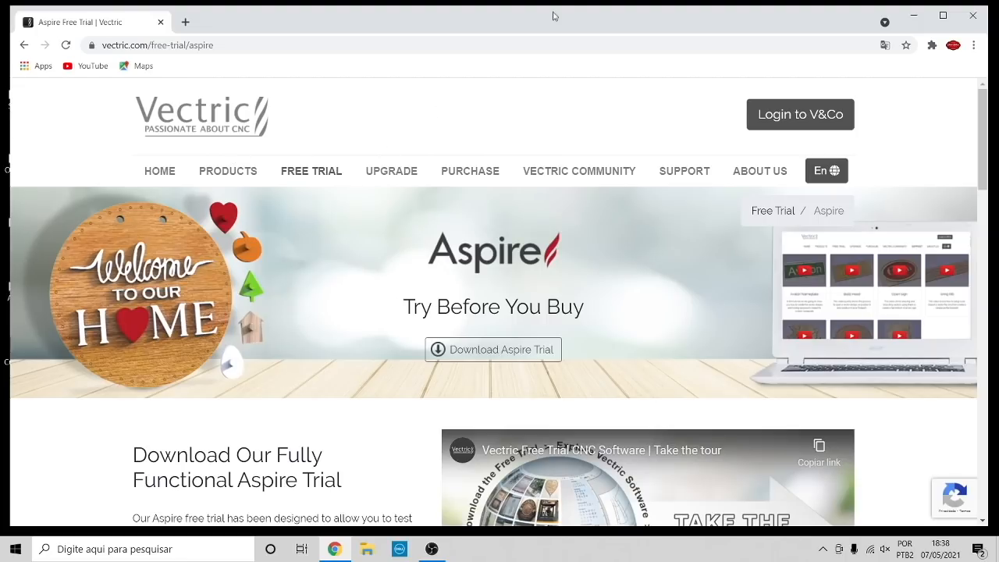
# - Close the browser and launch Aspire 9.0 from the desktop
pyautogui.click(972, 17)
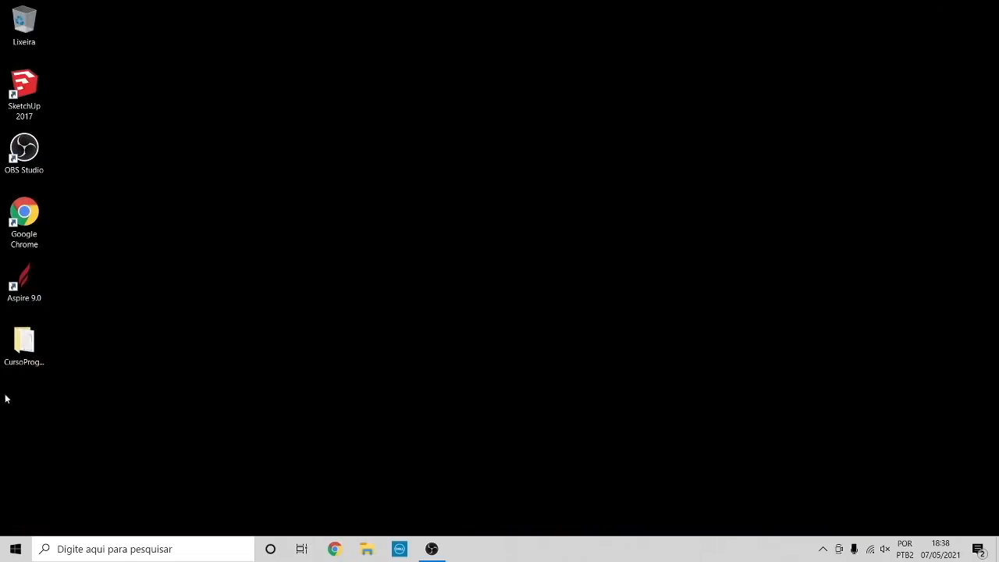
pyautogui.doubleClick(24, 277)
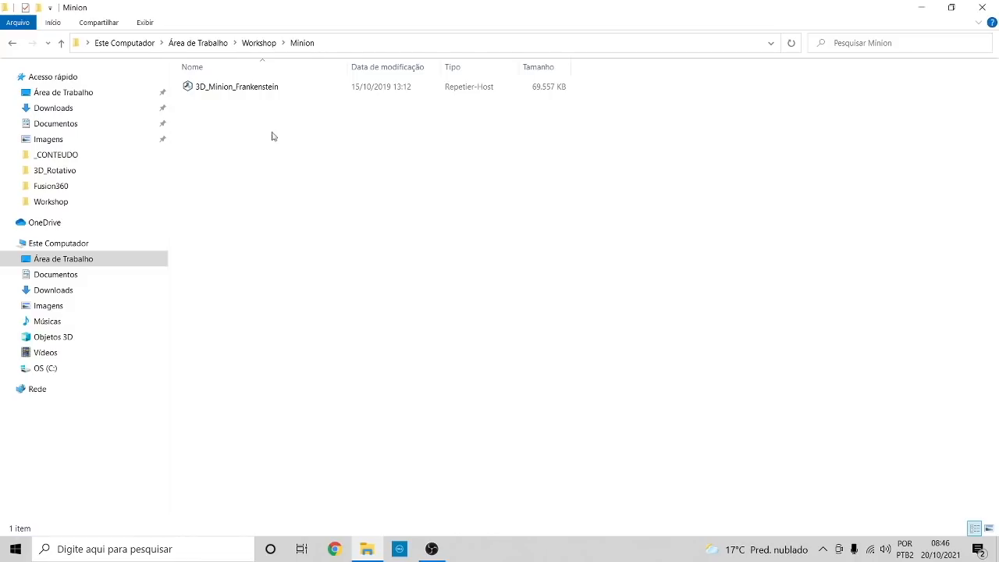
# - Open the 3D_Minion_Frankenstein model in the 3D viewer and inspect the figure from the front and above under the last default lighting theme
pyautogui.click(230, 87)
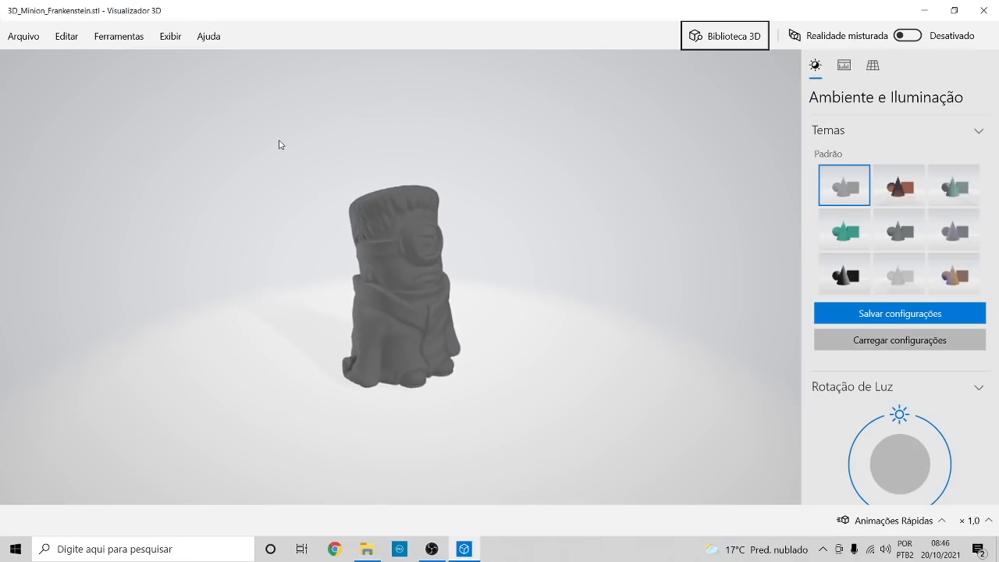
pyautogui.click(960, 273)
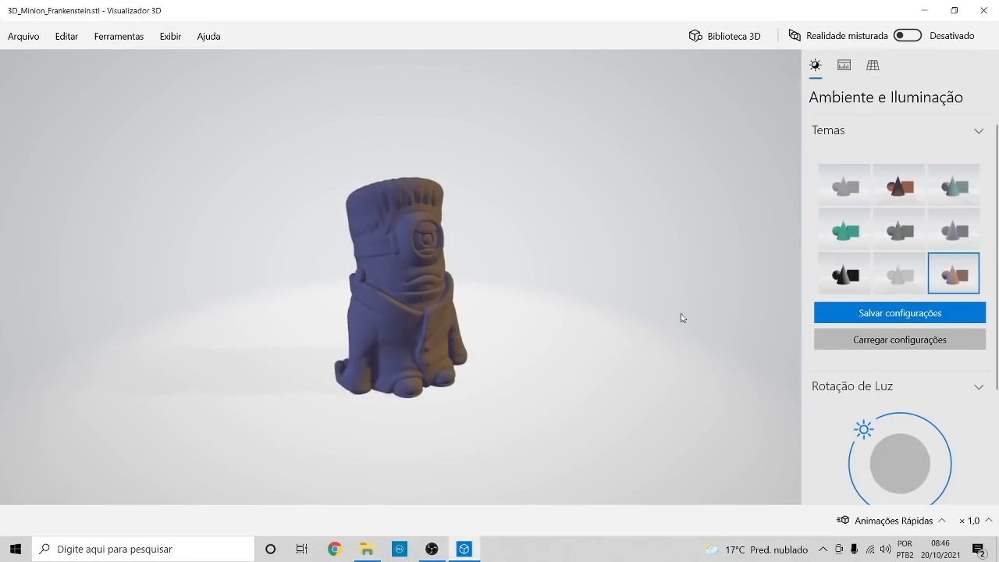
pyautogui.scroll(-5, 497, 335)
pyautogui.scroll(8, 462, 314)
pyautogui.moveTo(491, 329); pyautogui.dragTo(463, 344)
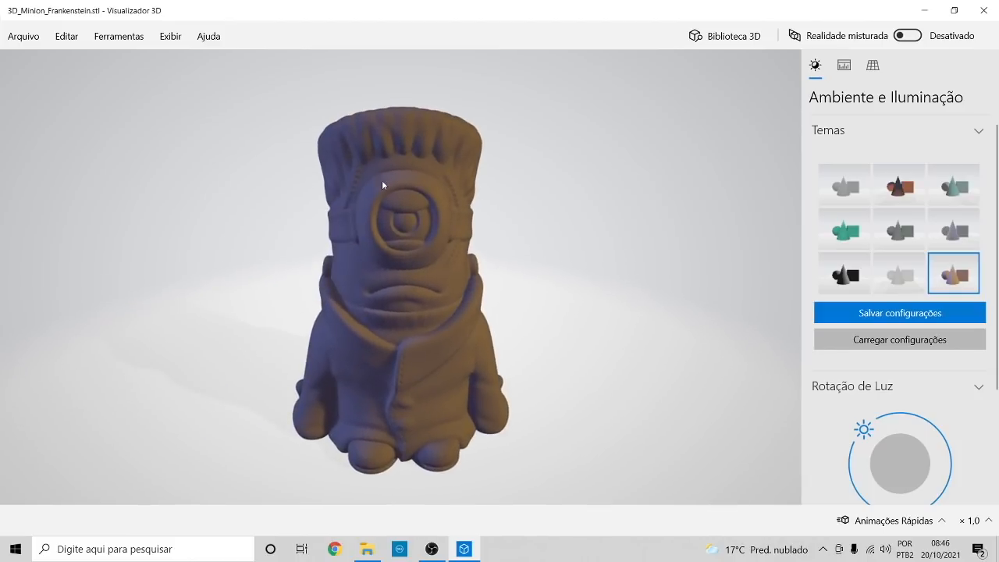
pyautogui.moveTo(398, 169); pyautogui.dragTo(394, 263)
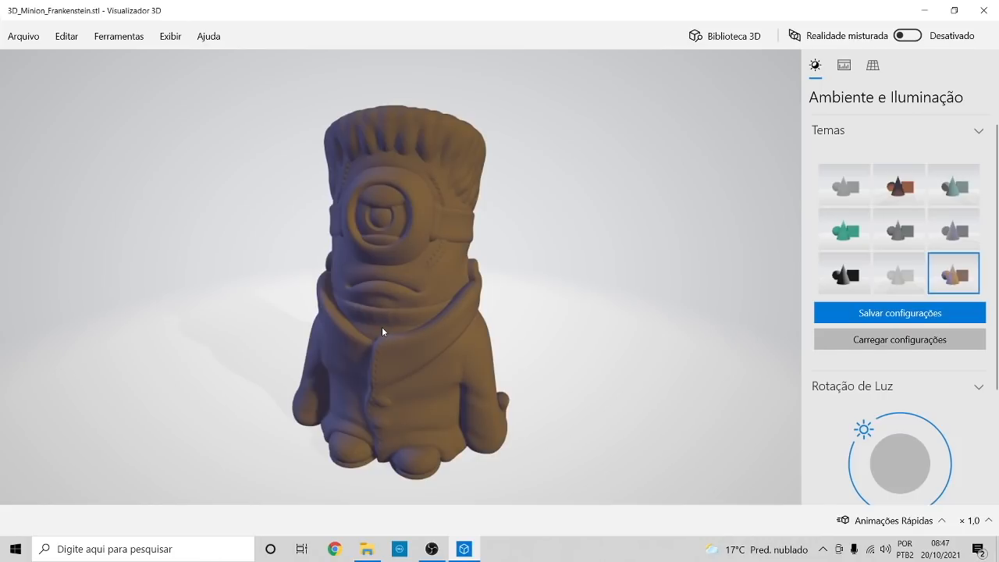
pyautogui.moveTo(382, 332); pyautogui.dragTo(413, 283)
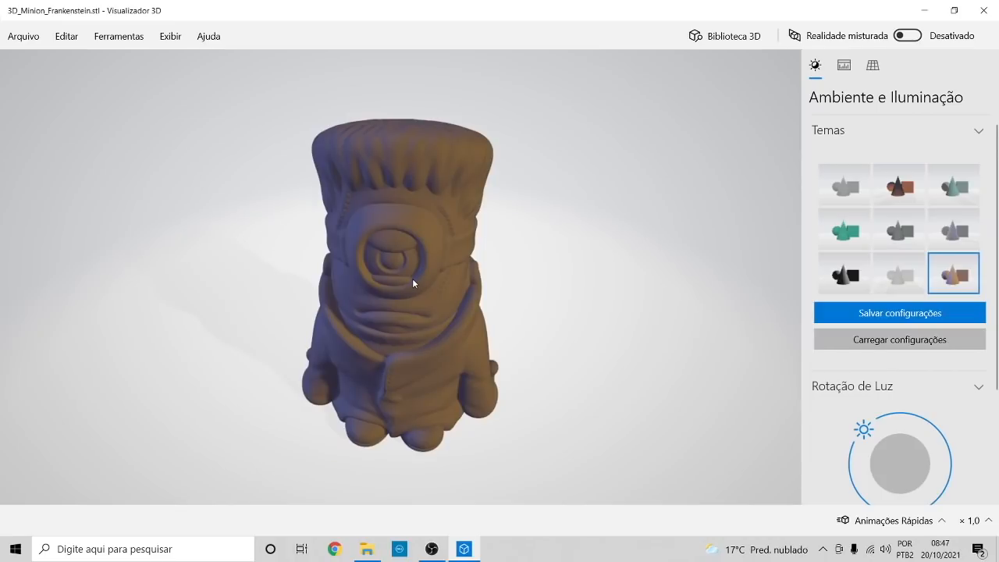
pyautogui.moveTo(401, 312); pyautogui.dragTo(405, 284)
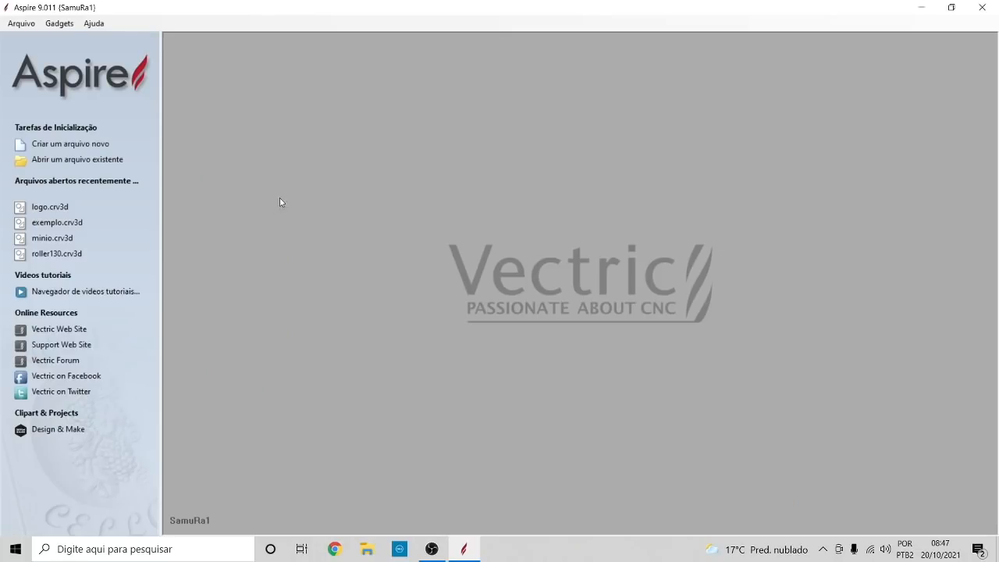
# - Start a new file in Aspire as a double-sided job, 200 mm wide, 38.5 mm high and 20.76 mm thick
pyautogui.click(82, 144)
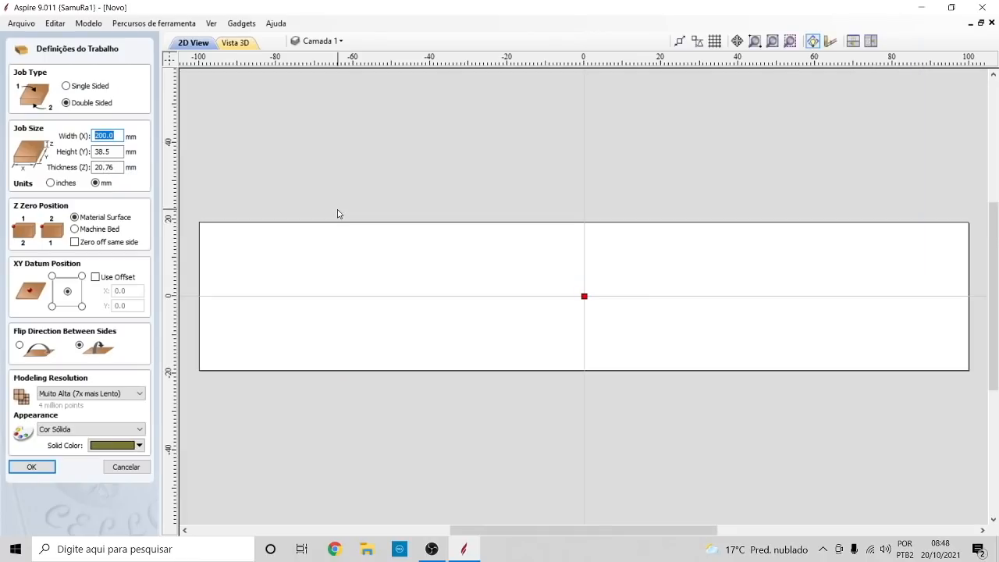
pyautogui.click(66, 86)
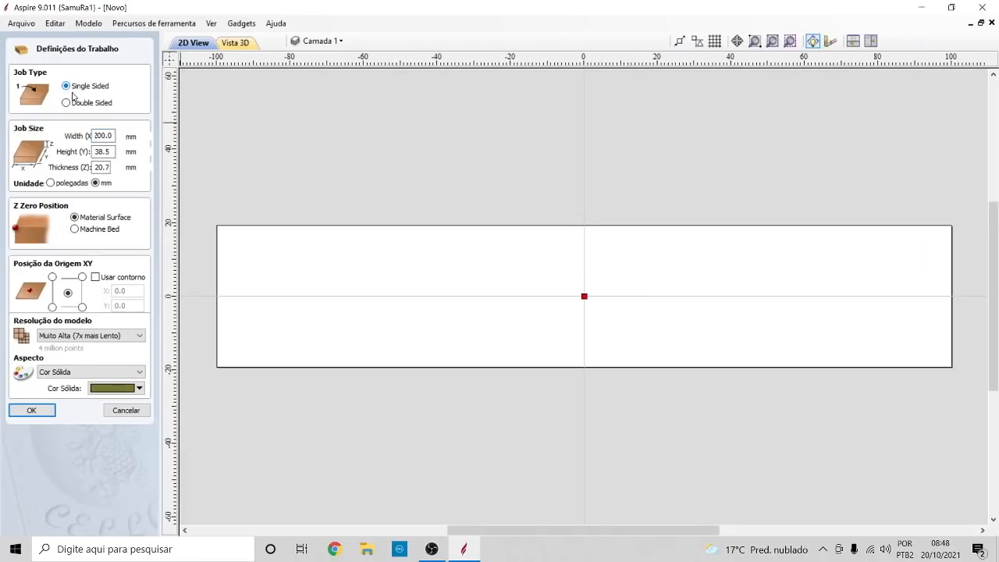
pyautogui.click(69, 103)
pyautogui.click(71, 87)
pyautogui.click(66, 103)
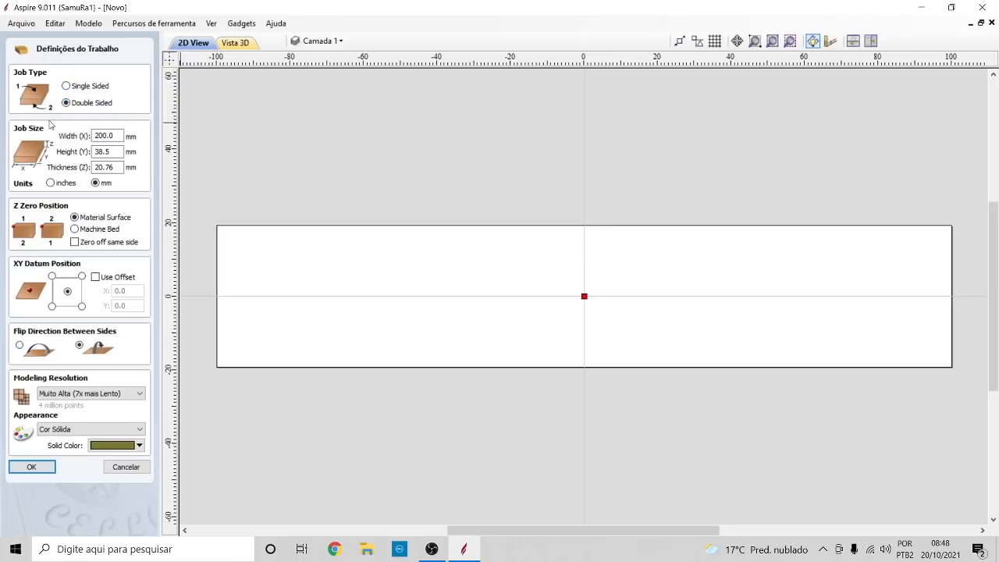
pyautogui.click(66, 86)
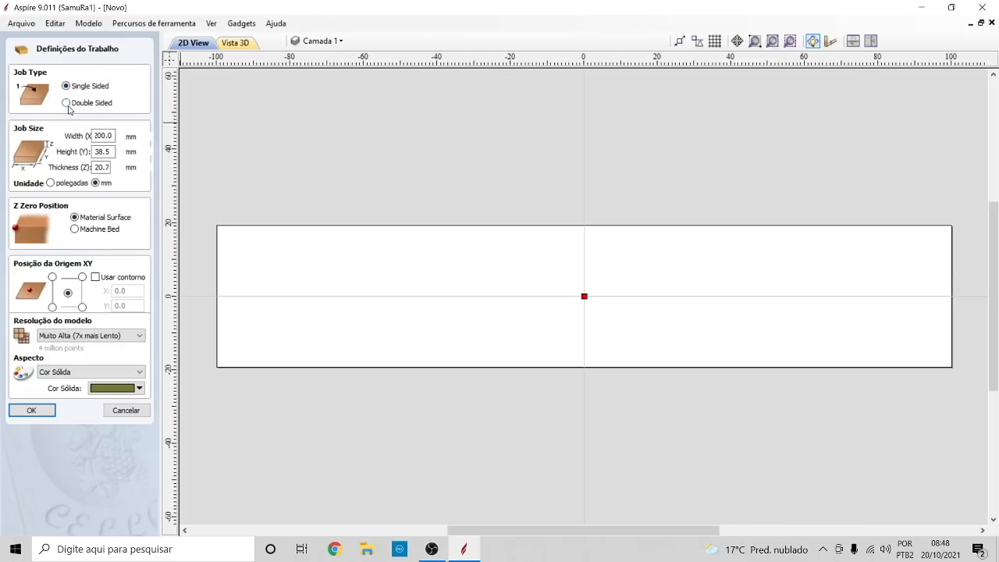
pyautogui.click(68, 104)
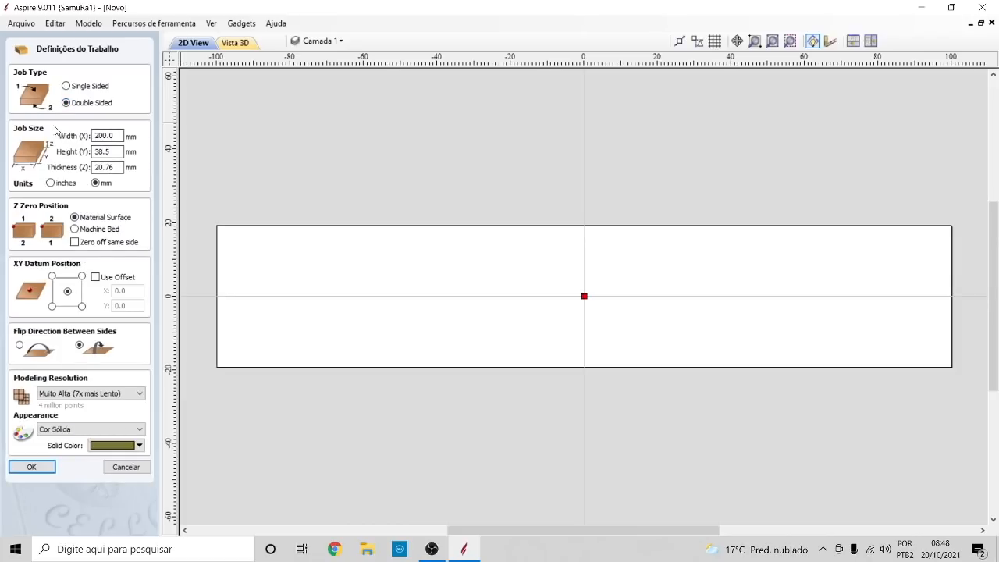
pyautogui.click(105, 152)
pyautogui.press('Tab')
pyautogui.doubleClick(114, 152)
pyautogui.click(108, 136)
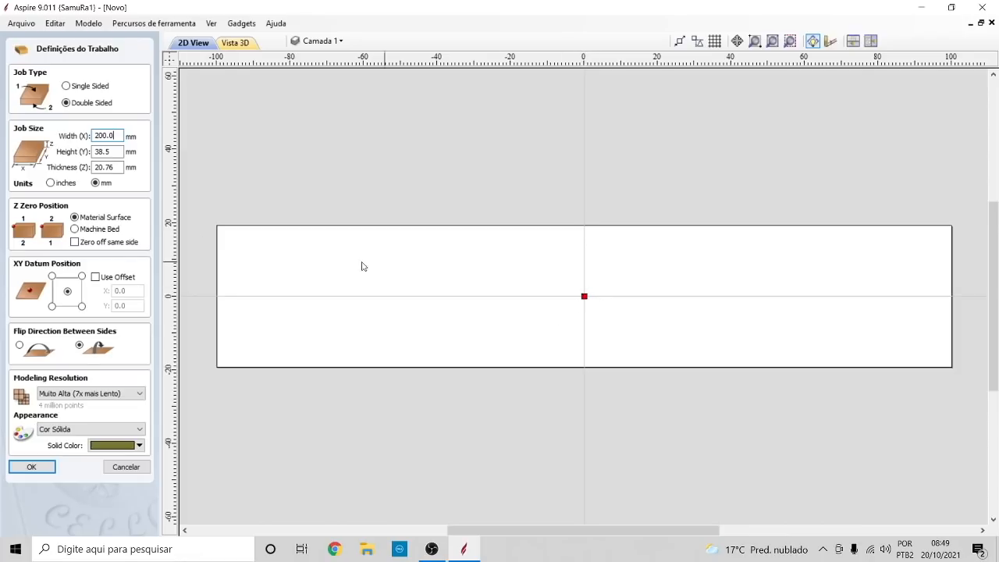
# - Set the XY datum to the centre of the material, accept the job setup and show the block in 3D
pyautogui.click(52, 306)
pyautogui.click(82, 306)
pyautogui.click(82, 277)
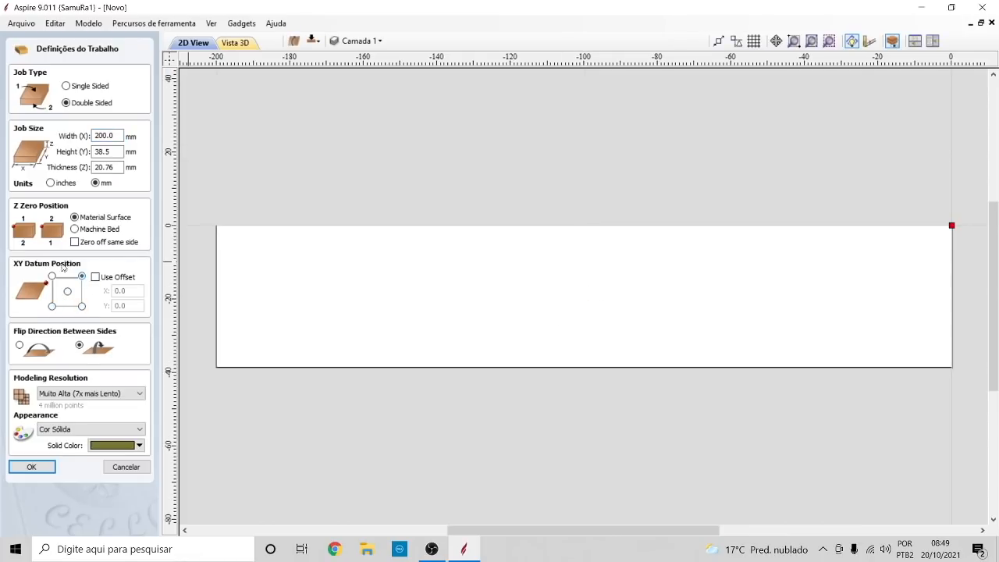
pyautogui.click(52, 306)
pyautogui.click(68, 292)
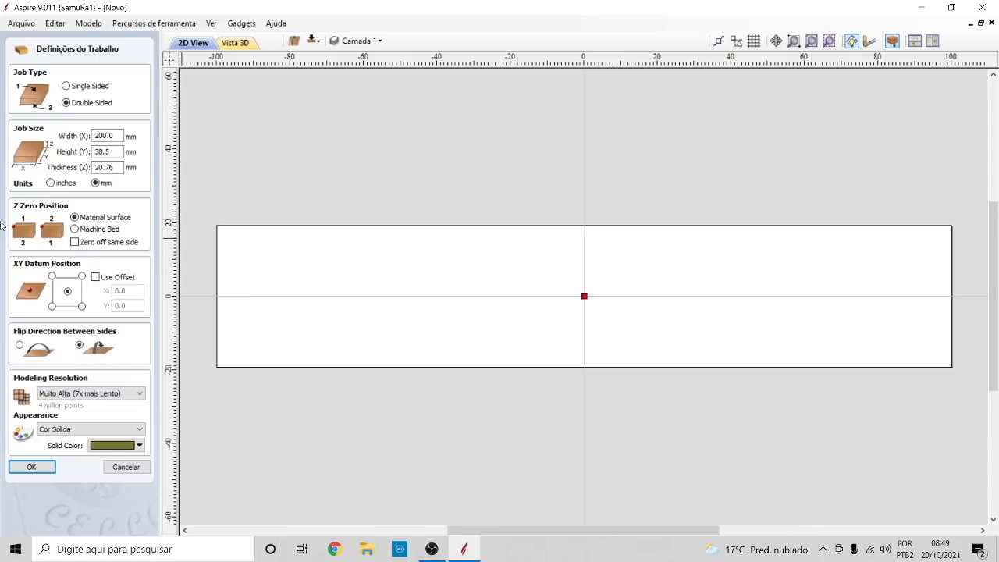
pyautogui.click(32, 467)
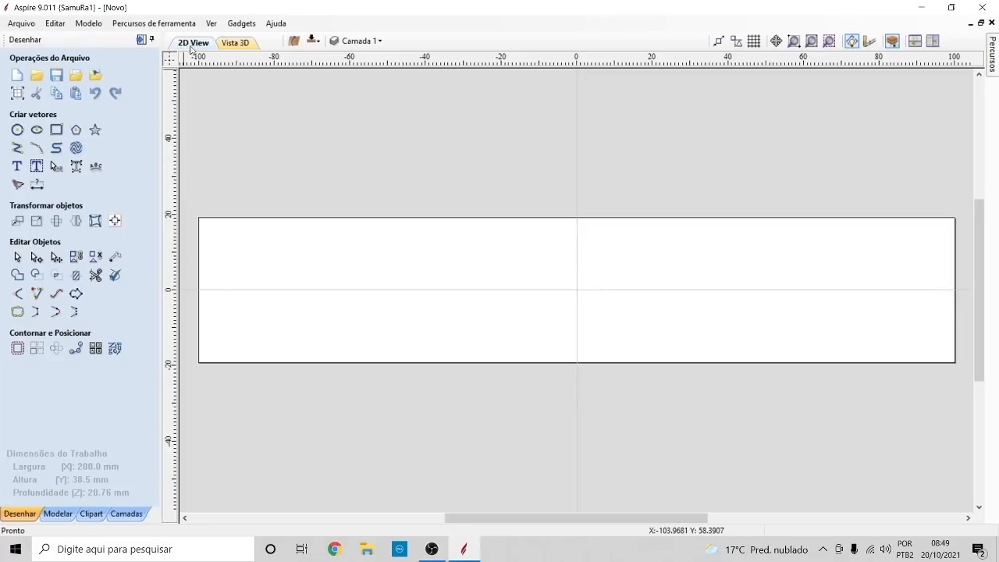
pyautogui.click(237, 46)
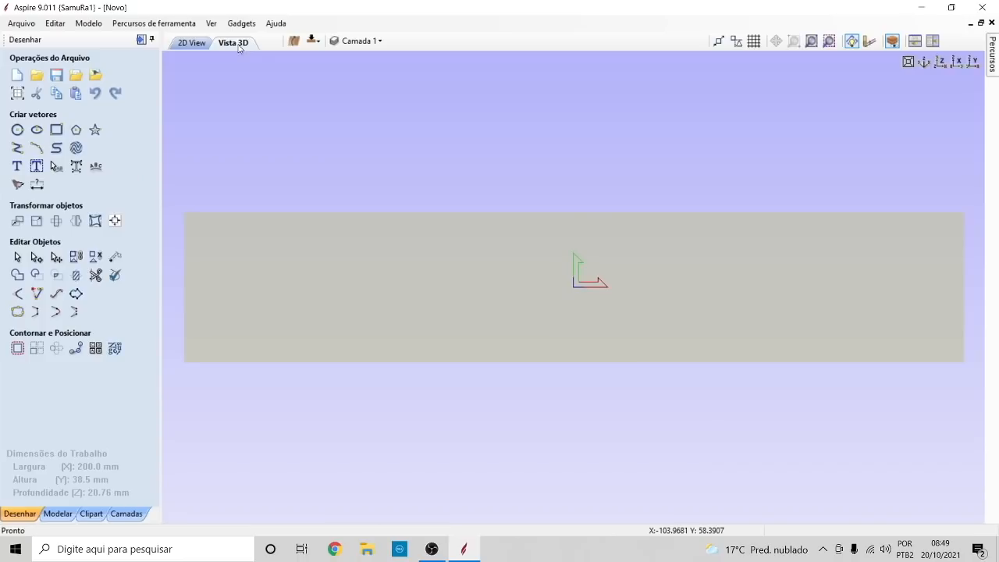
# - Show the job in the 2D view and look through the drawing, modelling, clipart and layer tools
pyautogui.click(192, 43)
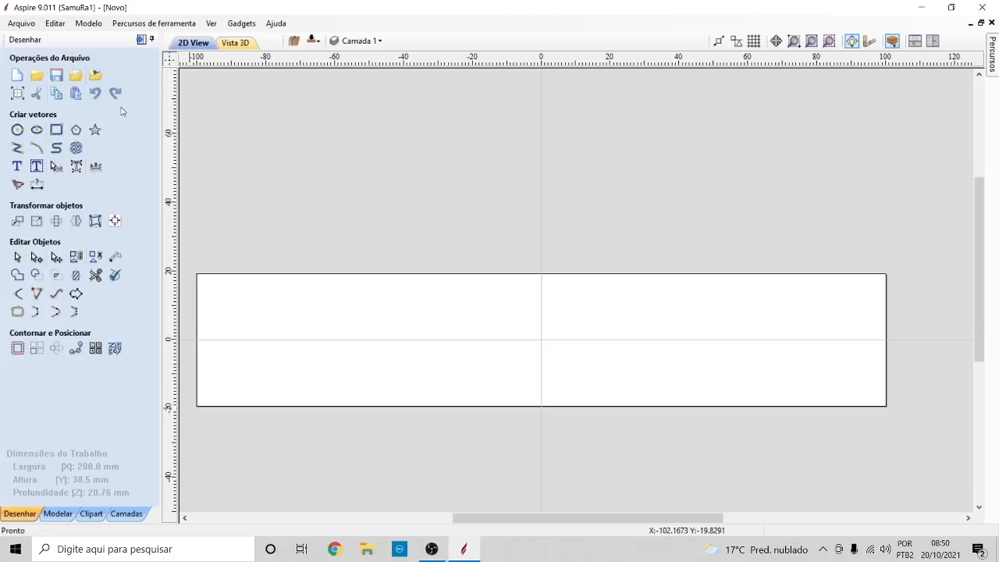
pyautogui.click(58, 514)
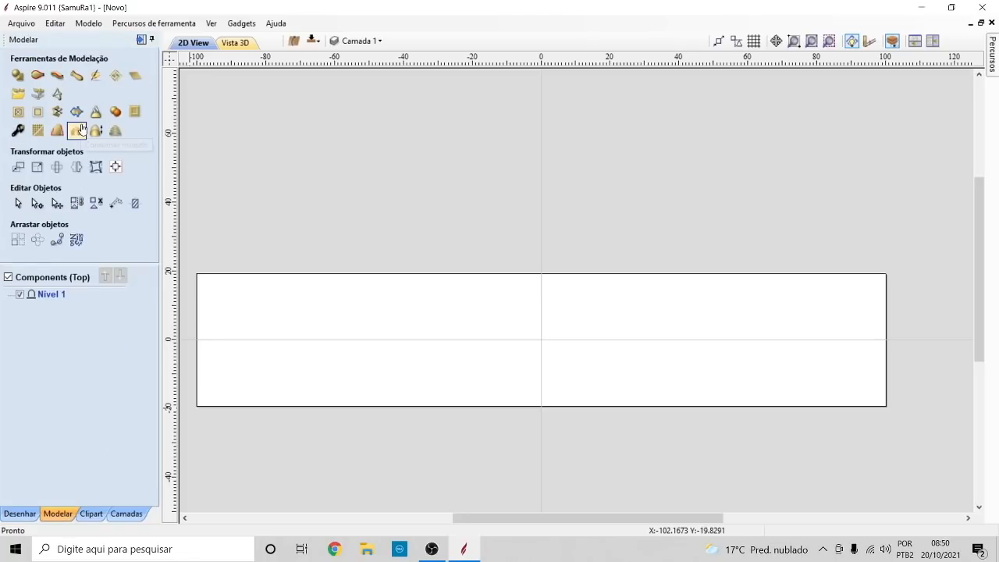
pyautogui.click(91, 513)
pyautogui.click(126, 513)
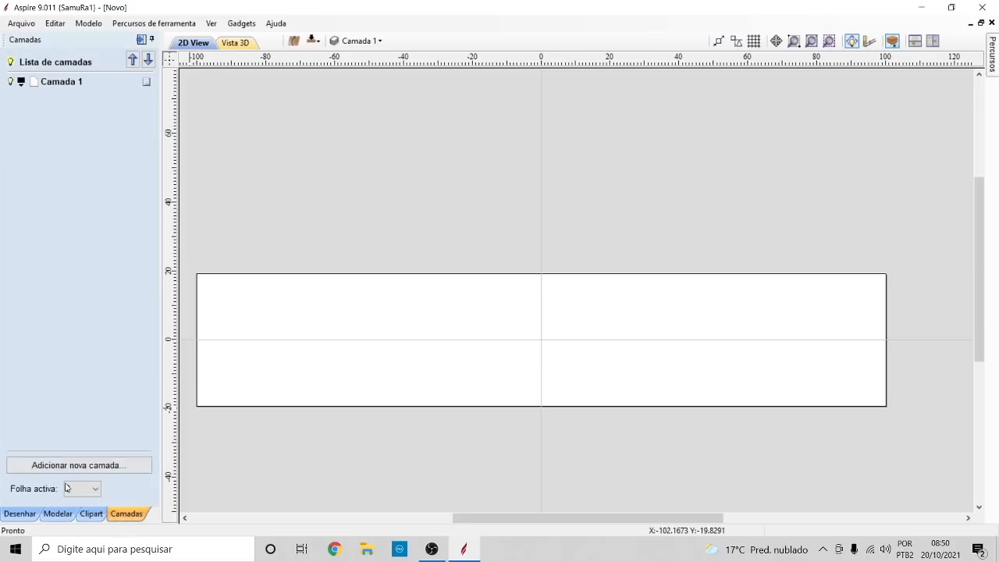
pyautogui.click(19, 513)
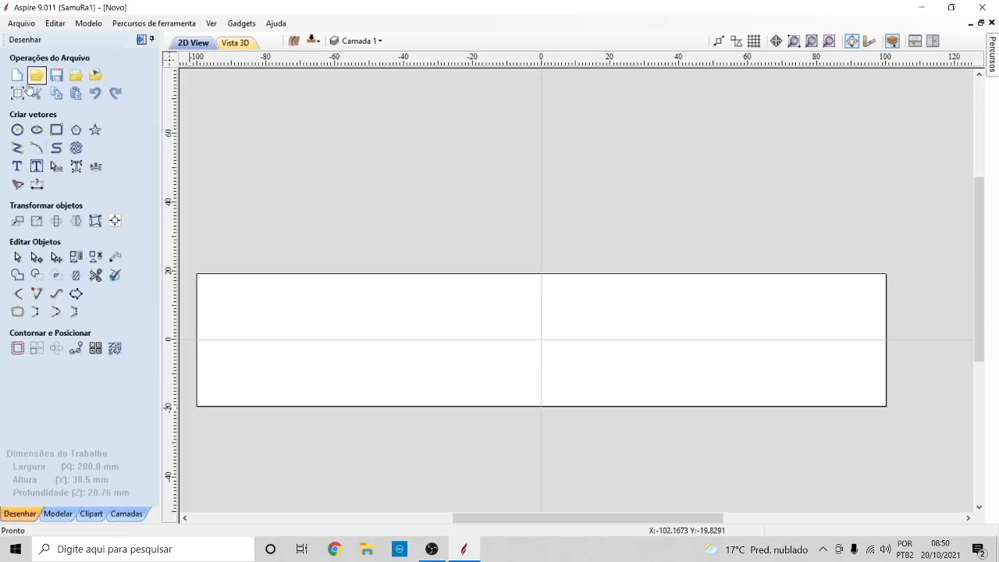
pyautogui.click(59, 513)
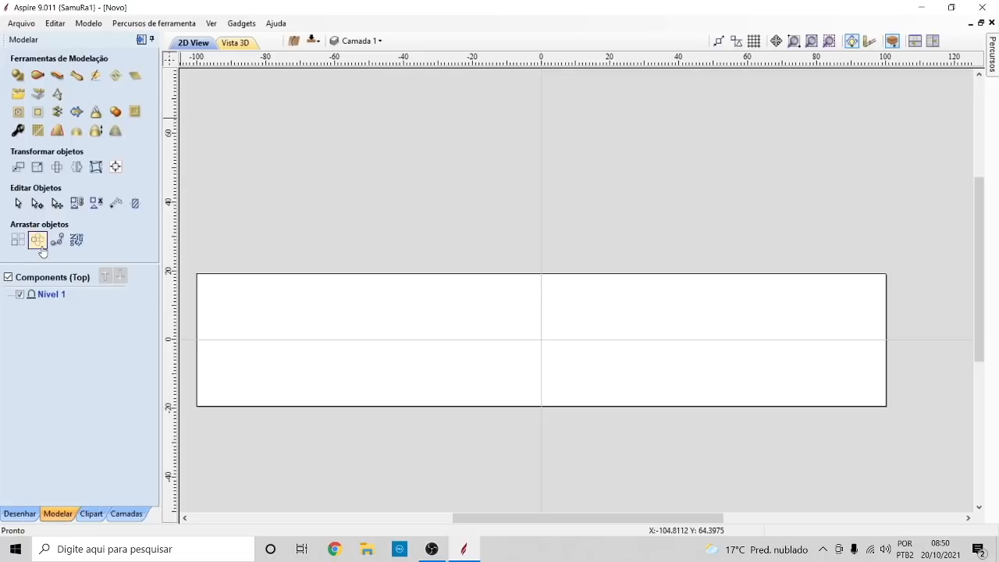
# - Compare the block in the 2D and 3D views, inspect it from the standard viewing directions, and look over the toolpath tools
pyautogui.click(233, 43)
pyautogui.click(194, 43)
pyautogui.click(223, 44)
pyautogui.click(205, 44)
pyautogui.click(228, 44)
pyautogui.click(924, 62)
pyautogui.click(940, 61)
pyautogui.click(957, 61)
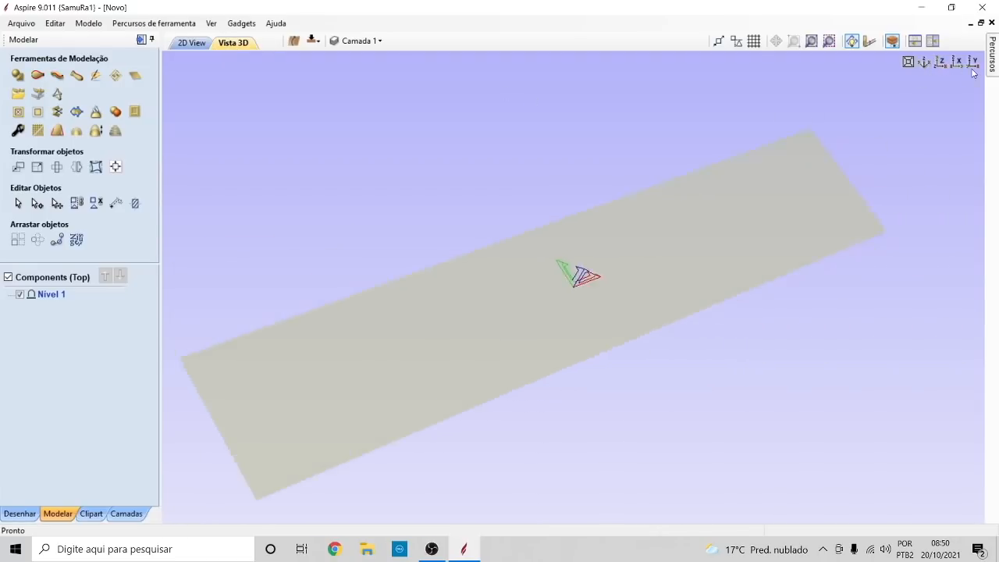
pyautogui.click(972, 64)
pyautogui.click(924, 64)
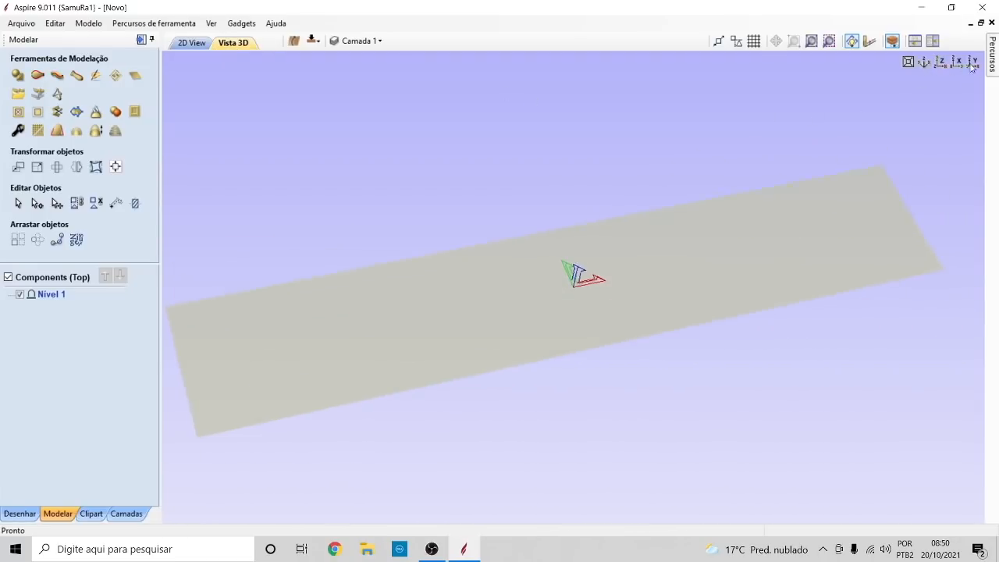
pyautogui.click(993, 55)
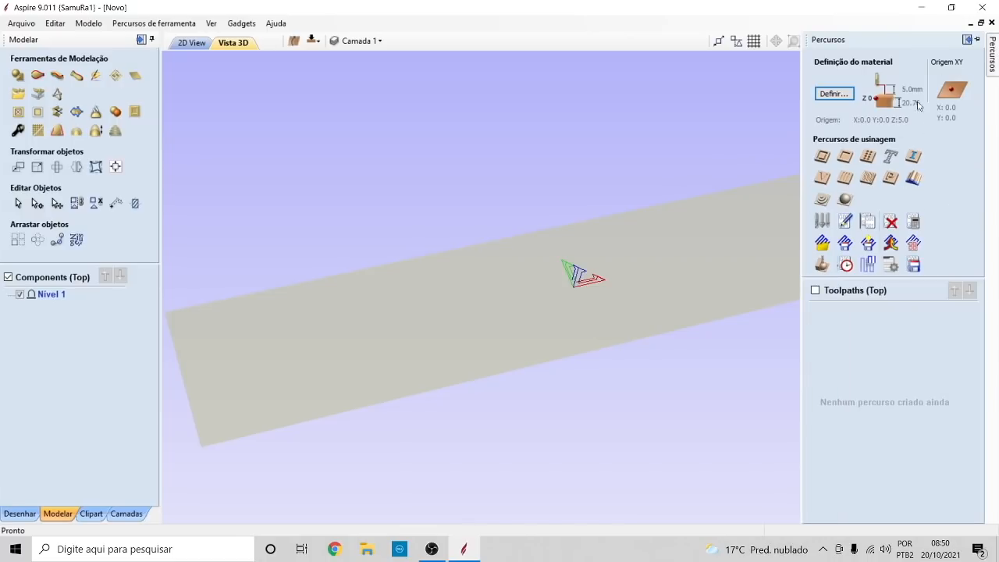
pyautogui.click(993, 55)
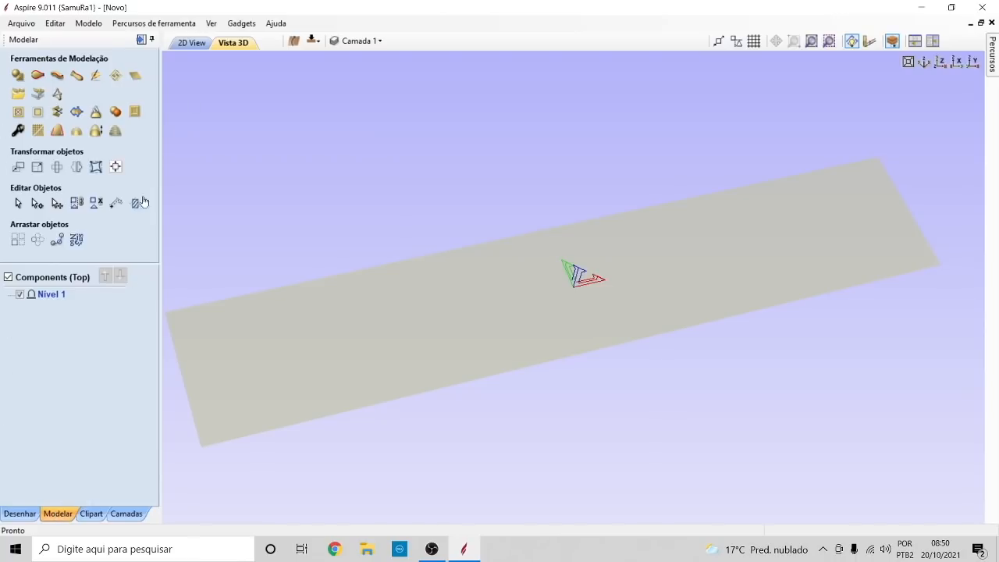
# - Import the 3D_Minion_Frankenstein model from the Workshop > Minion folder and inspect the figure against the material block
pyautogui.click(19, 96)
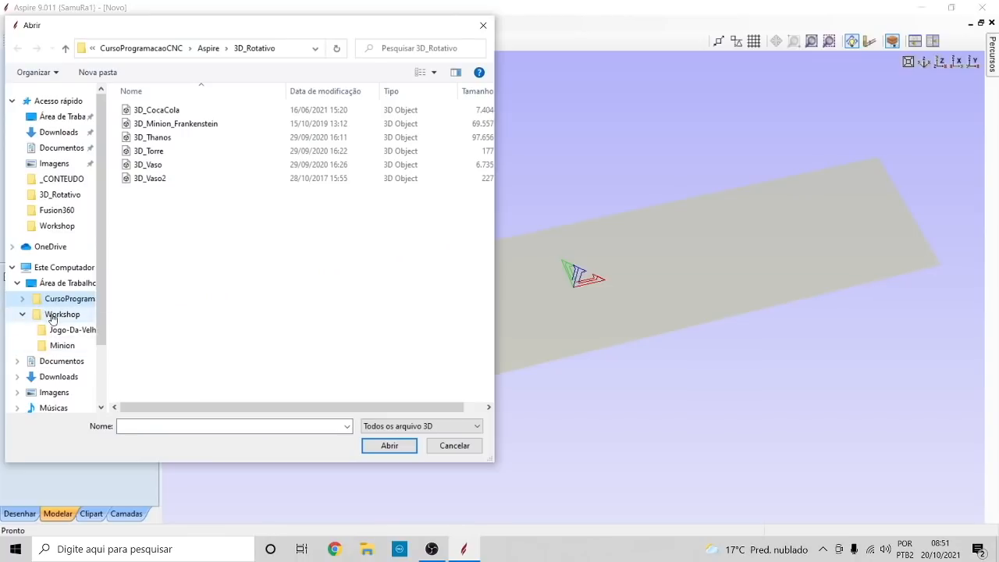
pyautogui.click(56, 314)
pyautogui.click(62, 345)
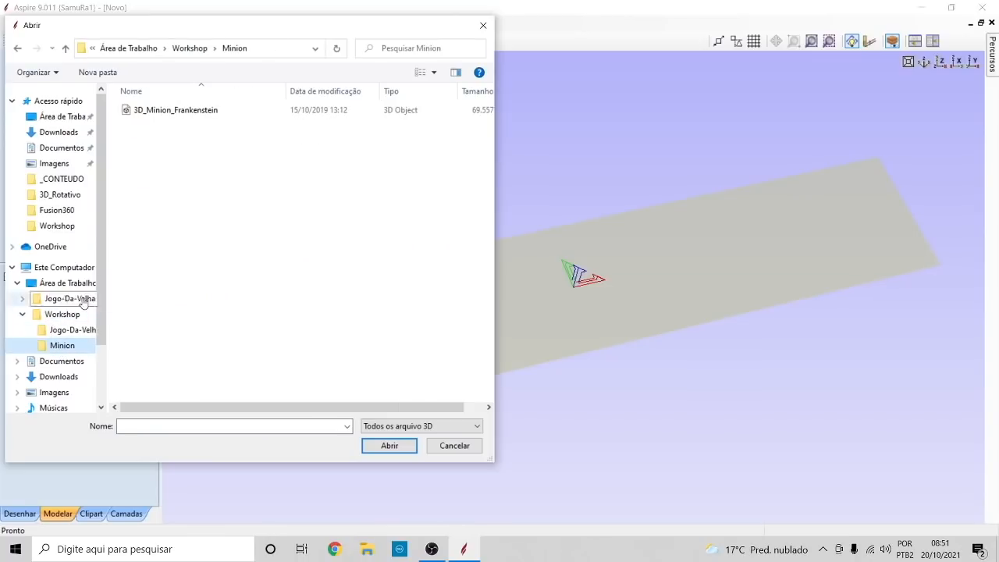
pyautogui.doubleClick(171, 113)
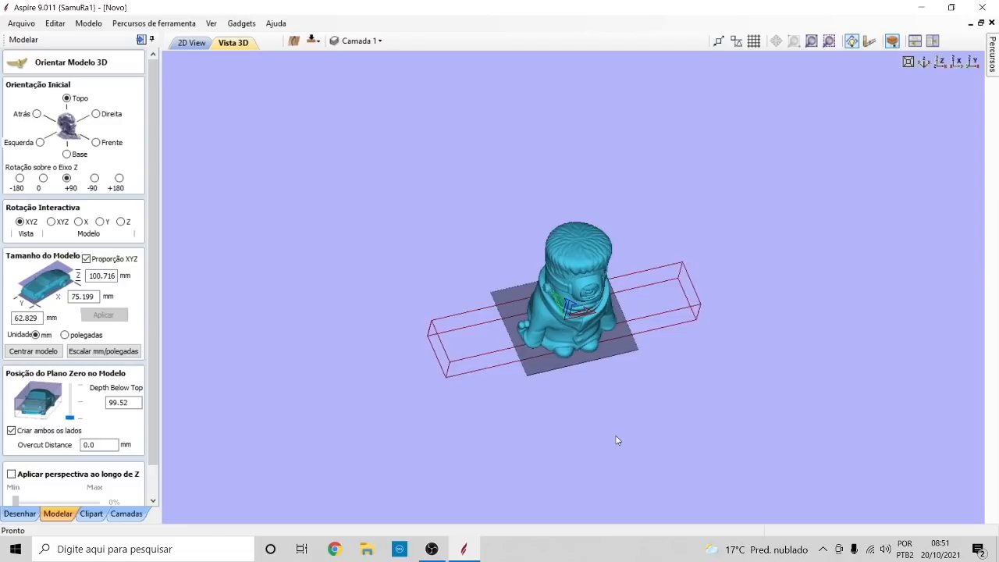
pyautogui.scroll(3, 617, 442)
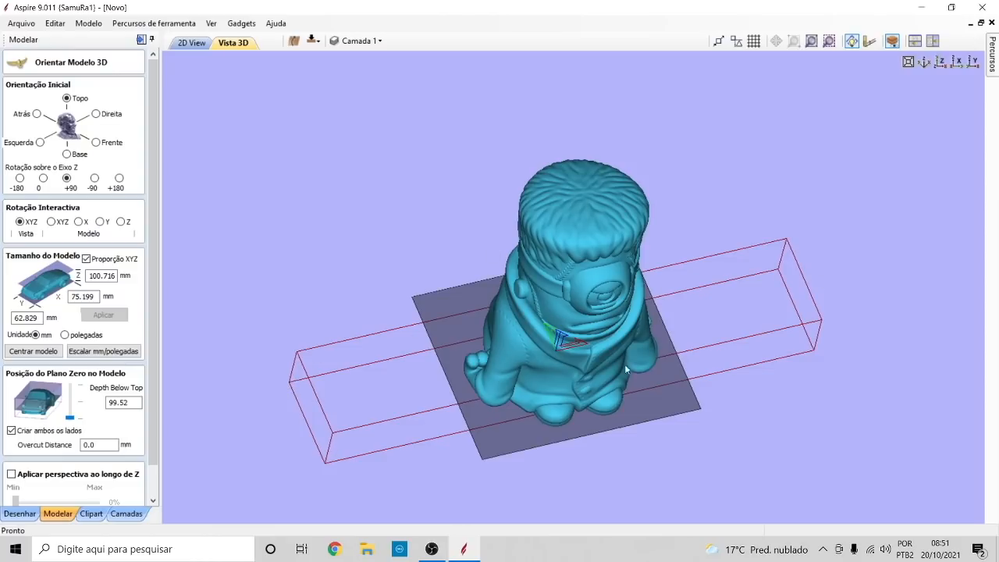
pyautogui.moveTo(681, 373); pyautogui.dragTo(713, 277)
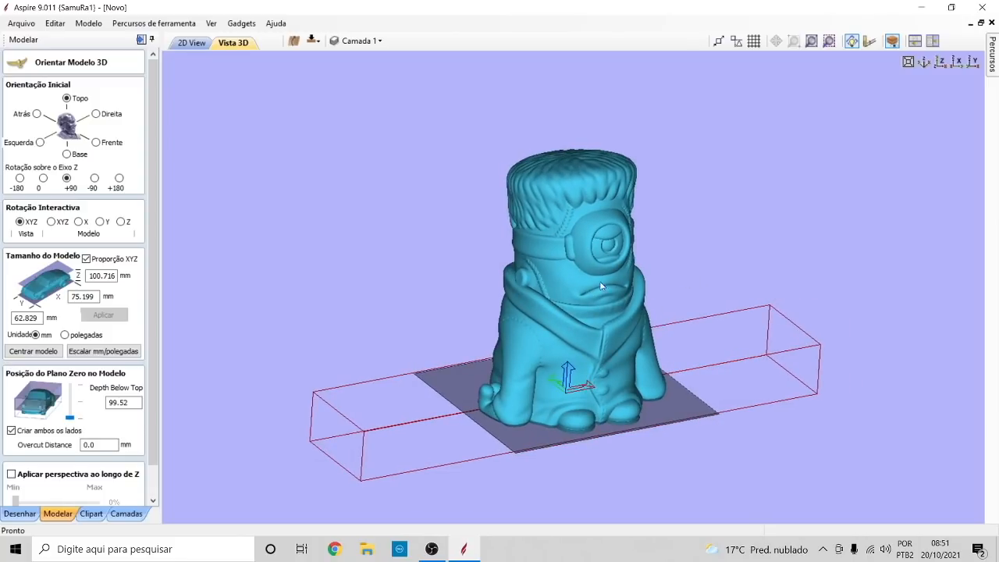
pyautogui.moveTo(597, 324); pyautogui.dragTo(574, 318)
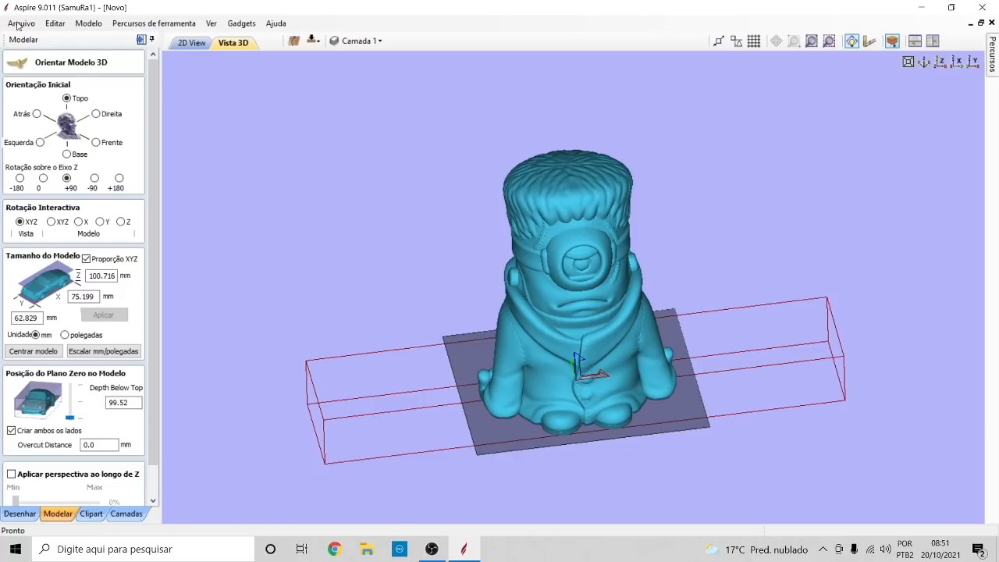
# - Orient the Minion model with Frente as the initial orientation and a -90 rotation about the Z axis
pyautogui.click(95, 143)
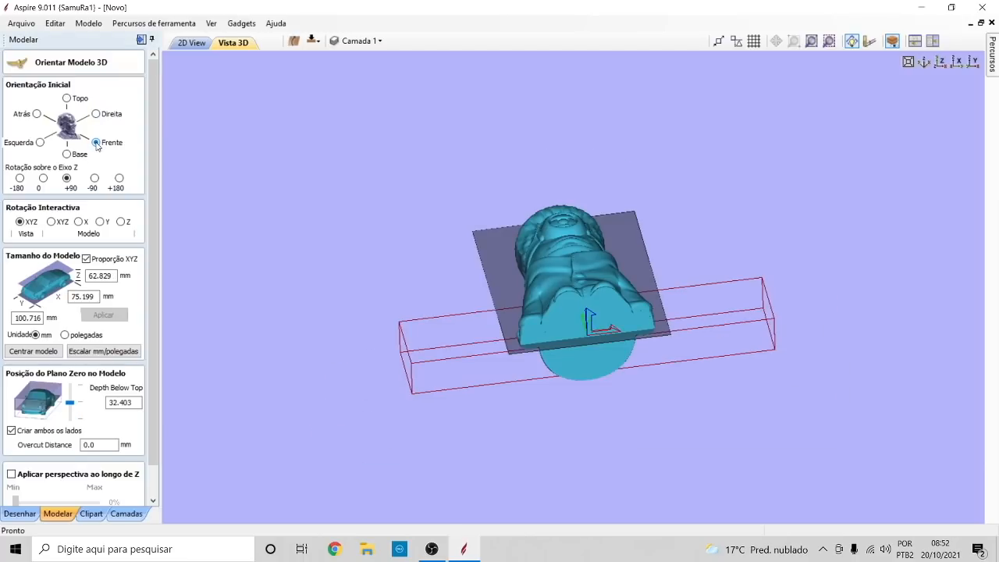
pyautogui.moveTo(771, 232); pyautogui.dragTo(767, 252)
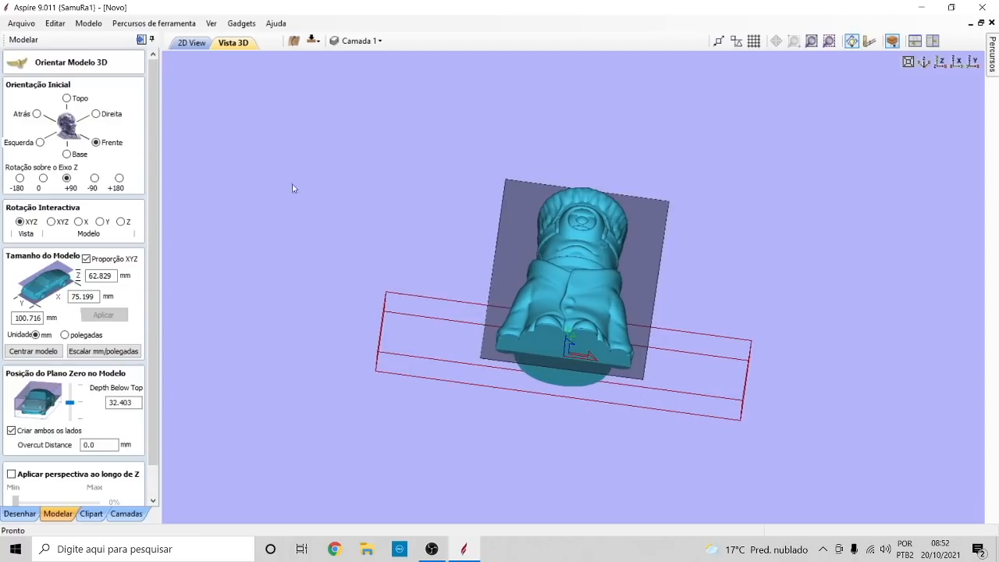
pyautogui.click(93, 178)
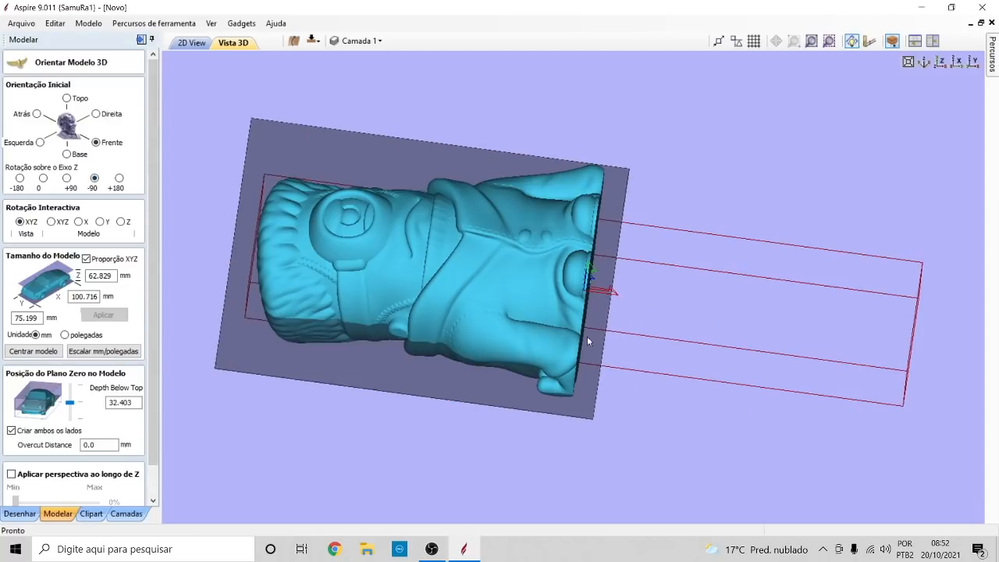
pyautogui.moveTo(711, 234); pyautogui.dragTo(626, 236)
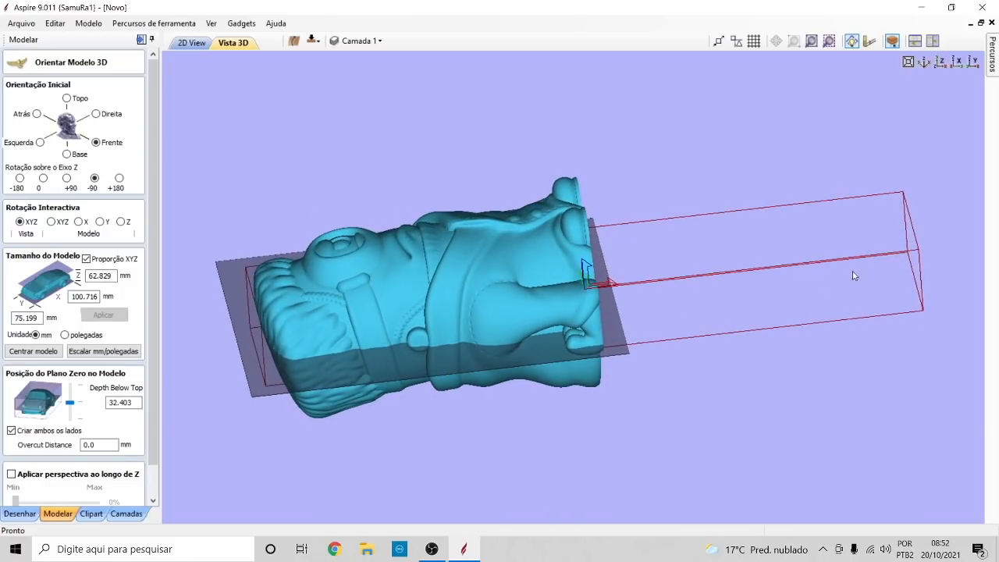
pyautogui.moveTo(452, 327)
pyautogui.mouseDown()
pyautogui.moveTo(562, 314)
pyautogui.moveTo(628, 352)
pyautogui.moveTo(505, 330)
pyautogui.moveTo(471, 314)
pyautogui.moveTo(462, 210)
pyautogui.moveTo(450, 187)
pyautogui.moveTo(447, 320)
pyautogui.mouseUp()
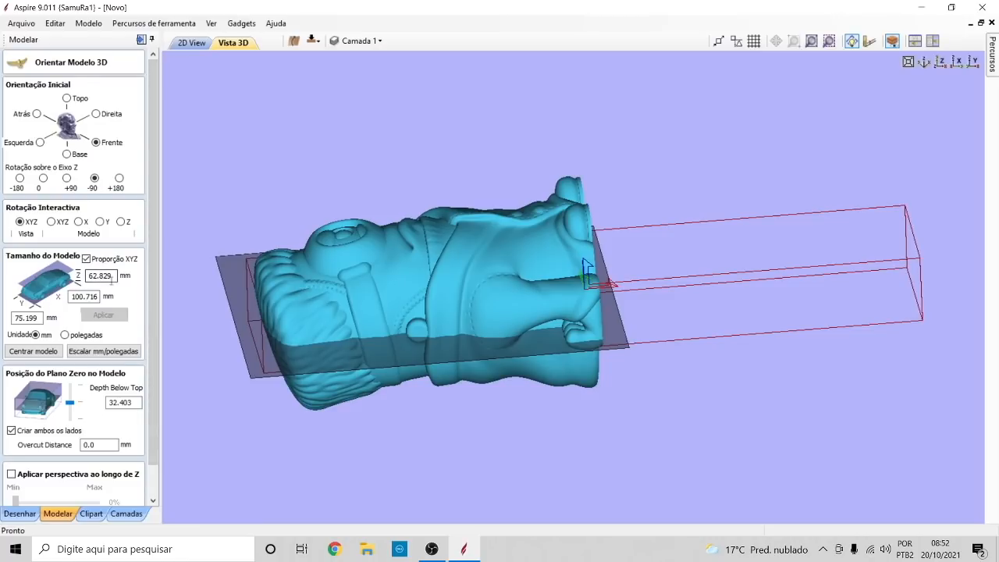
# - Scale the Minion model proportionally to a Z size of 20.76 mm
pyautogui.moveTo(113, 276); pyautogui.dragTo(72, 275)
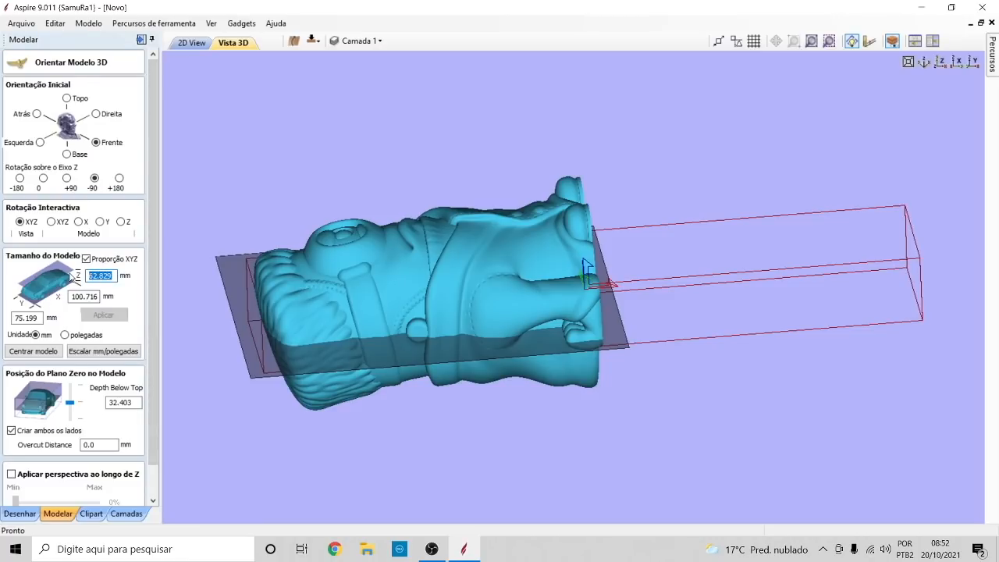
pyautogui.write('20.76')
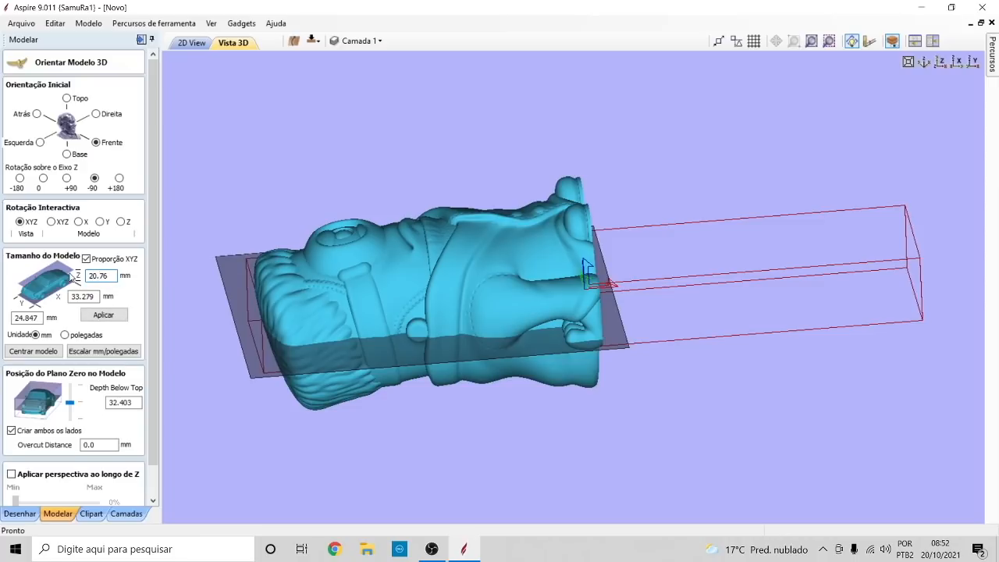
pyautogui.click(103, 315)
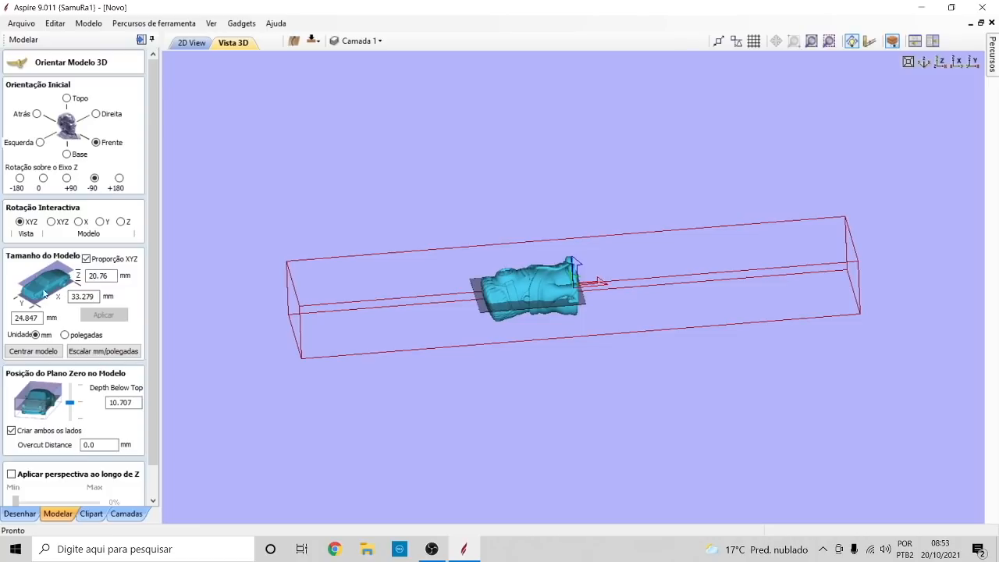
# - Centre the Minion model in the material block and check its placement from above and along the X axis
pyautogui.click(37, 356)
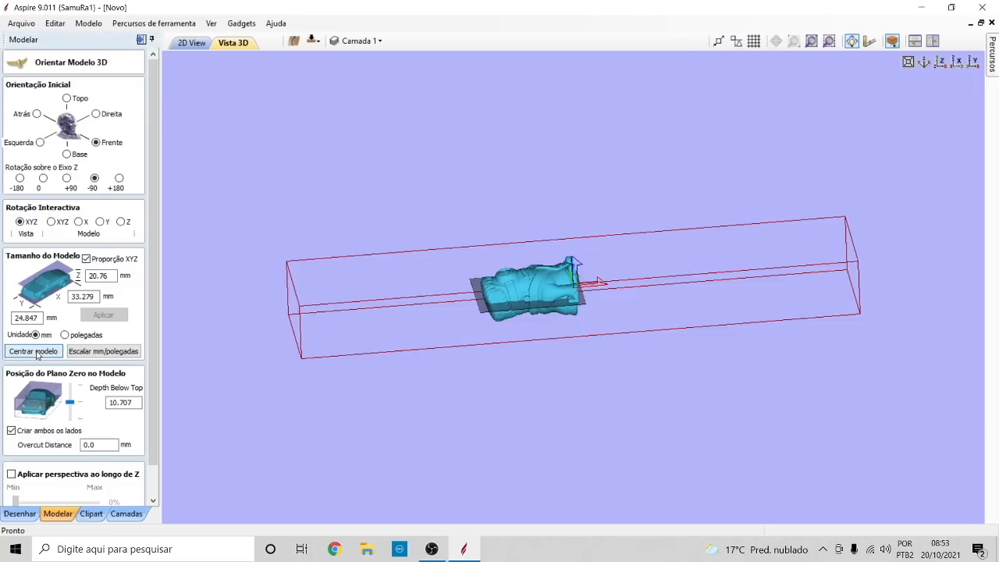
pyautogui.moveTo(741, 234); pyautogui.dragTo(783, 267)
pyautogui.click(940, 64)
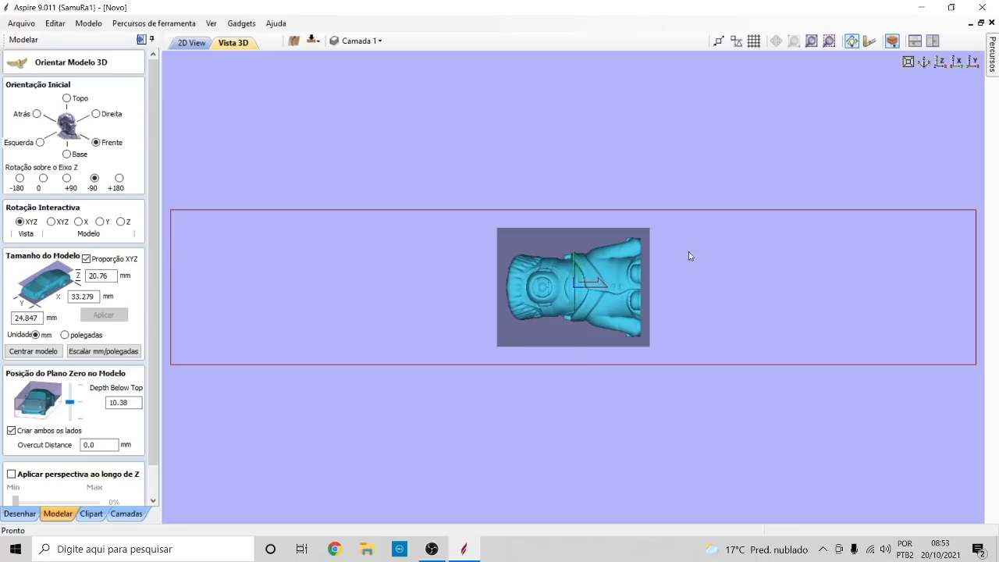
pyautogui.click(958, 62)
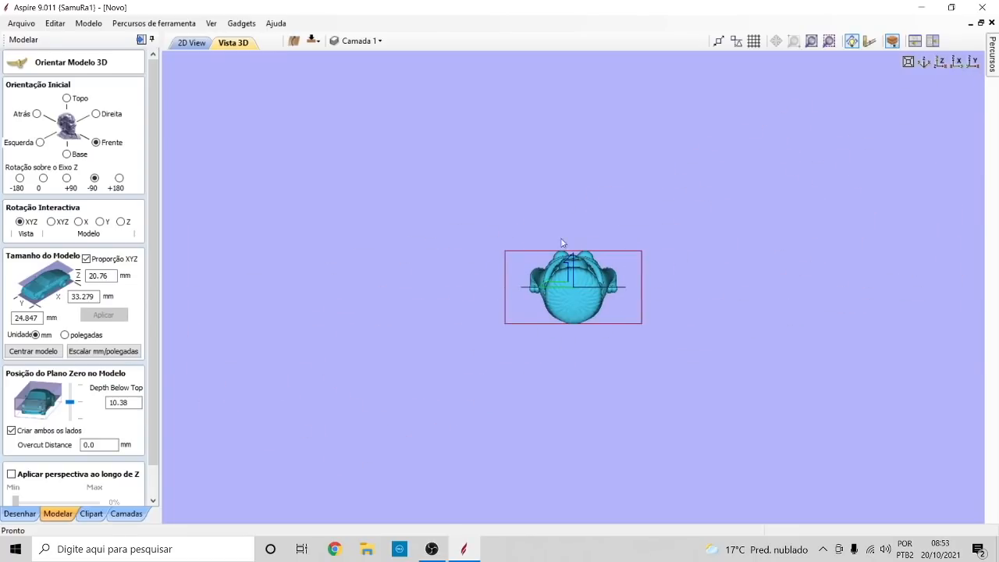
pyautogui.click(925, 62)
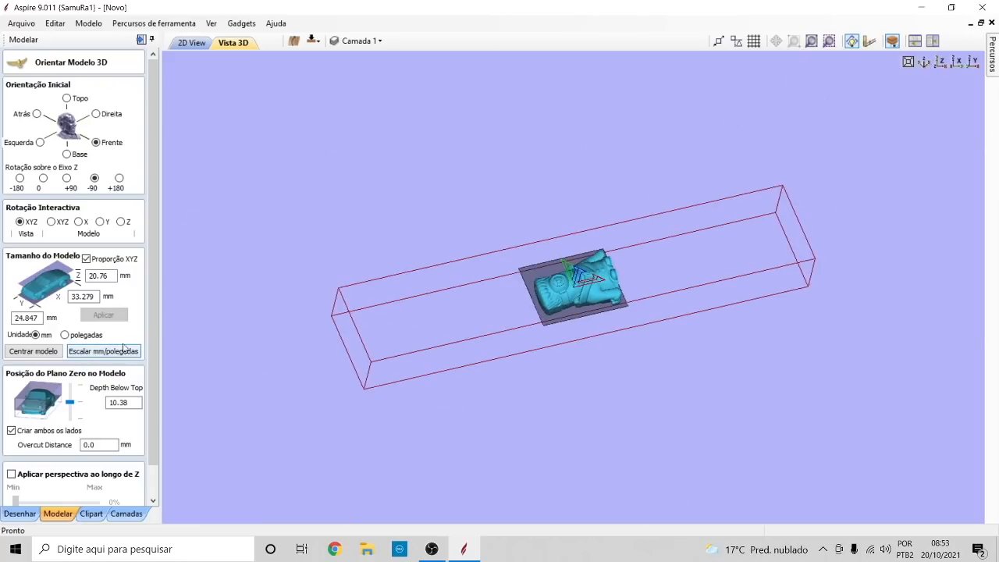
# - Check that Criar ambos os lados is enabled and examine where the zero plane splits the Minion model inside the block
pyautogui.moveTo(154, 369); pyautogui.dragTo(153, 399)
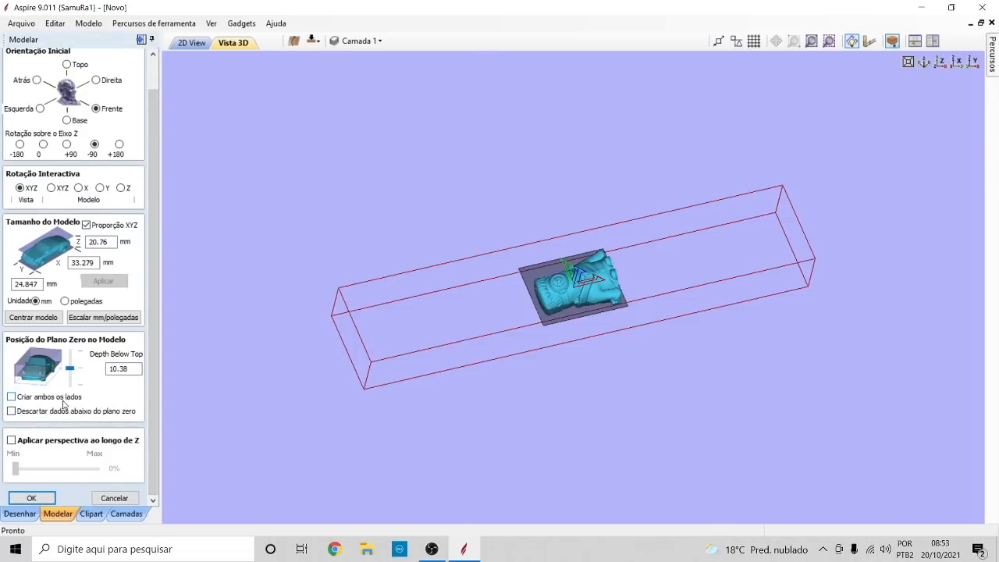
pyautogui.click(12, 397)
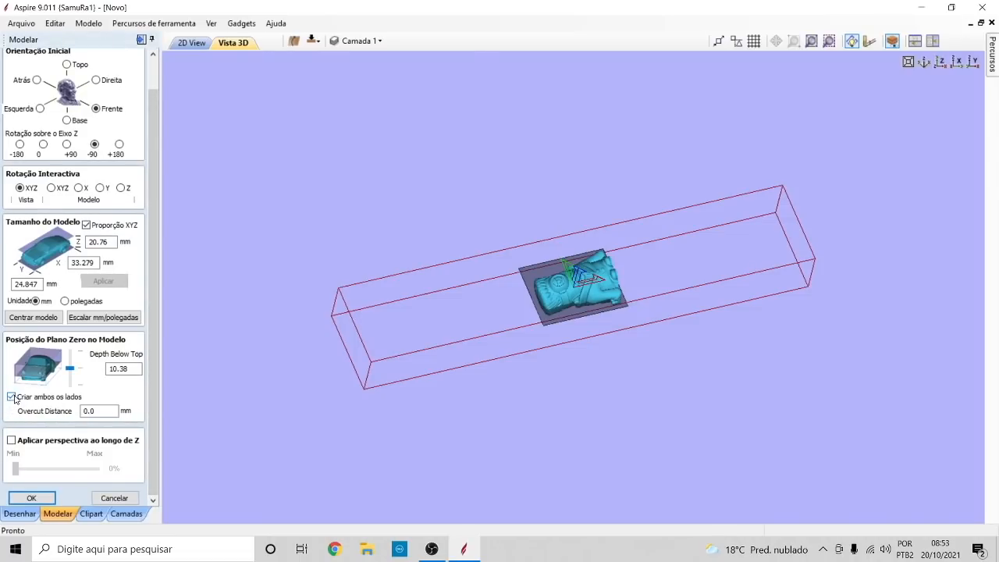
pyautogui.moveTo(602, 320); pyautogui.dragTo(576, 203)
pyautogui.scroll(-2, 598, 296)
pyautogui.scroll(9, 597, 296)
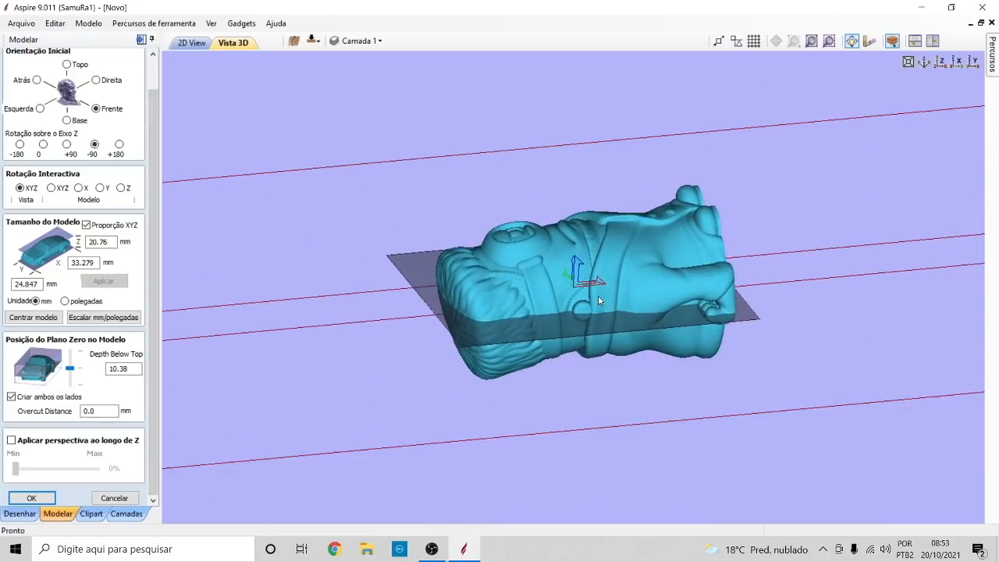
pyautogui.scroll(2, 598, 296)
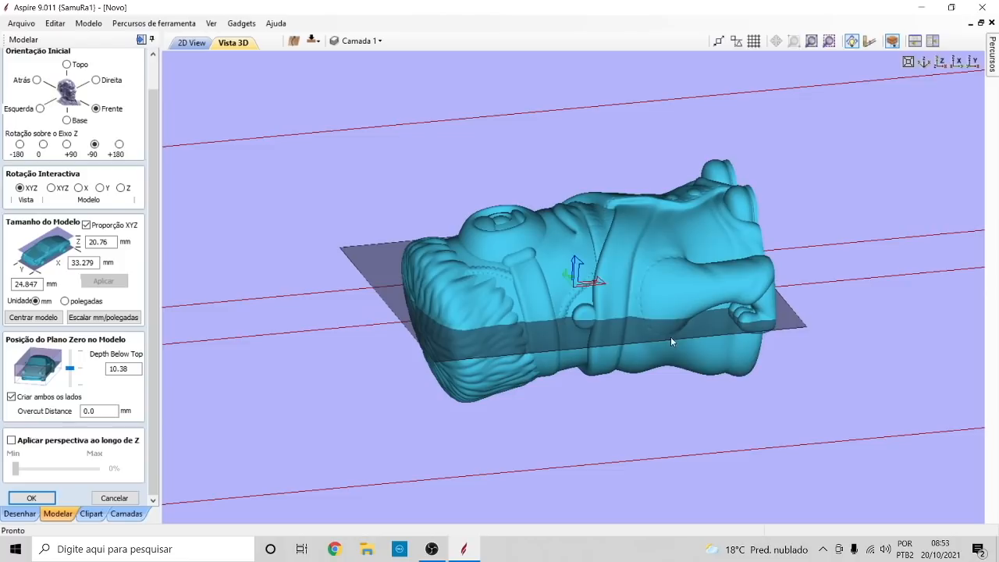
pyautogui.moveTo(653, 363); pyautogui.dragTo(570, 283)
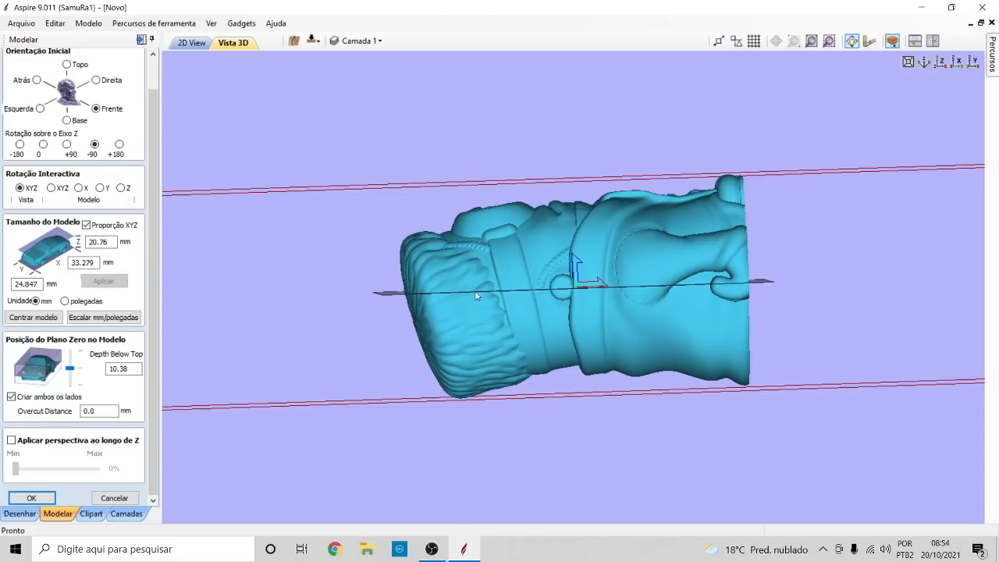
pyautogui.moveTo(522, 295); pyautogui.dragTo(415, 327)
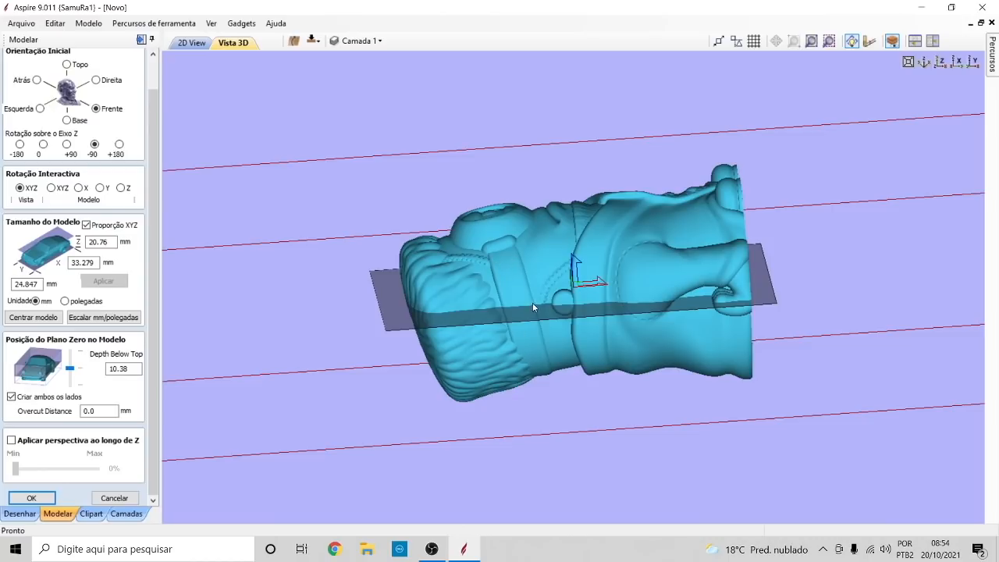
pyautogui.scroll(-3, 647, 297)
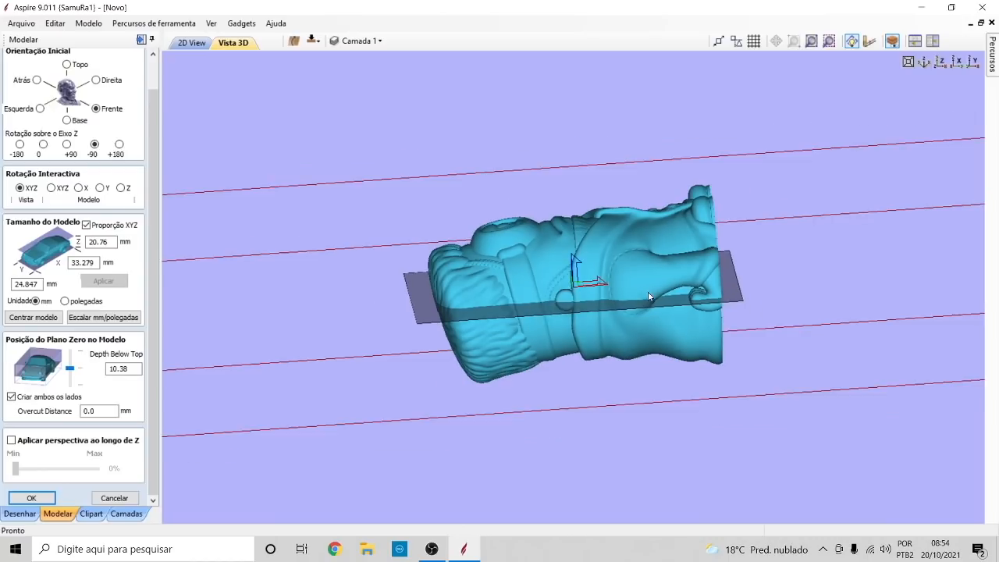
pyautogui.scroll(-3, 647, 295)
pyautogui.moveTo(770, 292); pyautogui.dragTo(660, 349)
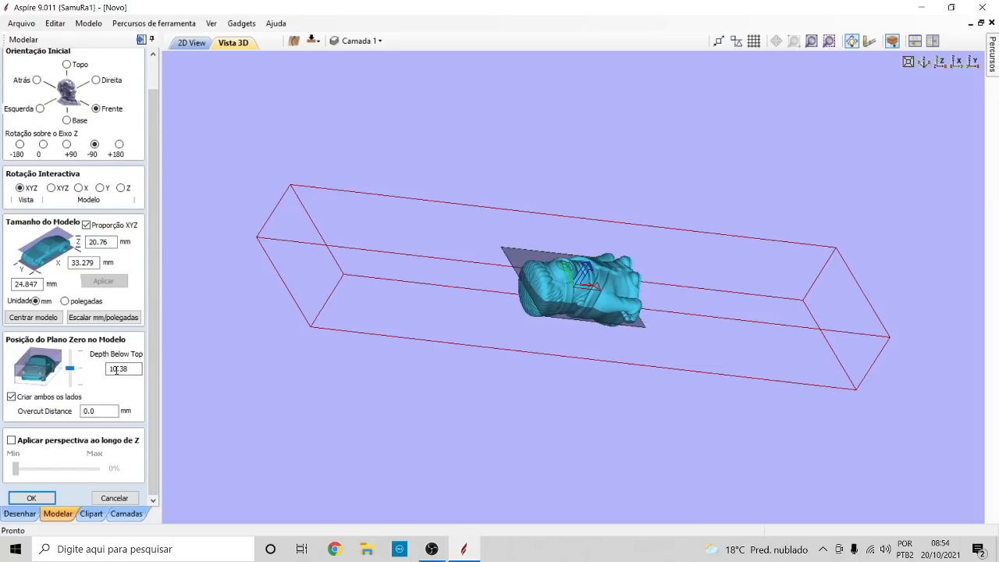
# - Accept the Minion model import and compare the model's top and bottom sides in the 3D view
pyautogui.click(33, 498)
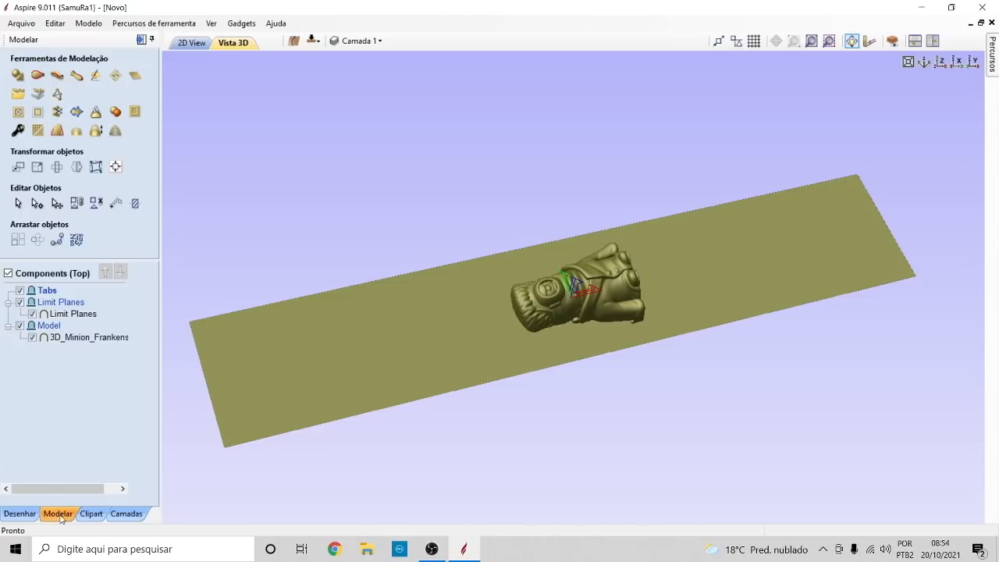
pyautogui.moveTo(617, 261); pyautogui.dragTo(623, 311)
pyautogui.scroll(4, 621, 304)
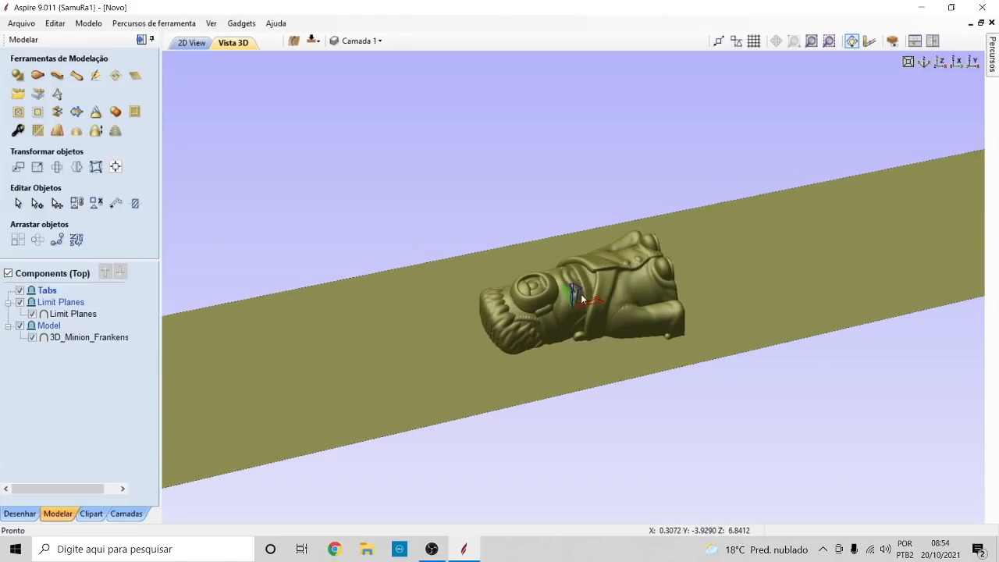
pyautogui.click(314, 43)
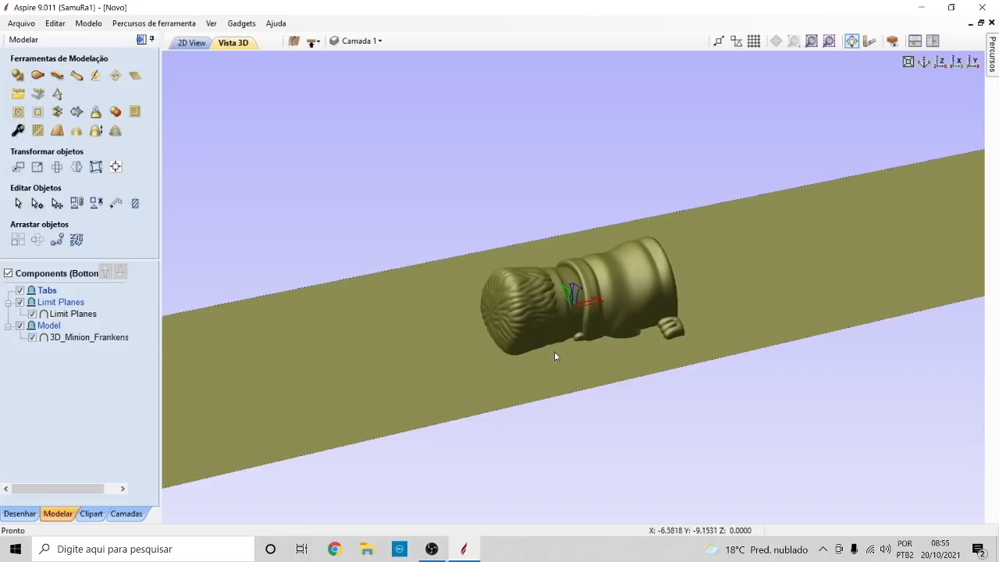
pyautogui.moveTo(553, 350); pyautogui.dragTo(536, 288)
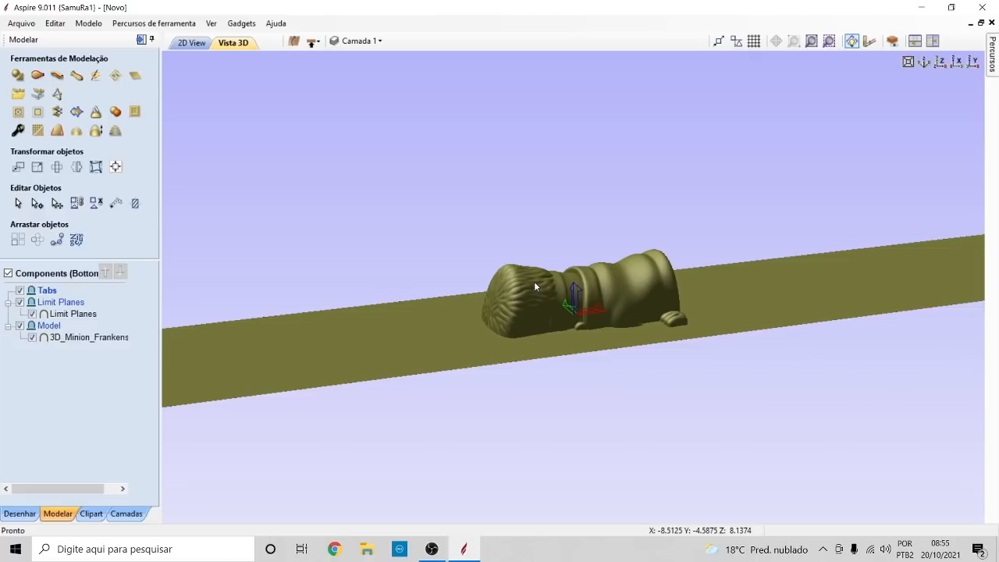
pyautogui.click(312, 42)
pyautogui.click(313, 43)
pyautogui.click(312, 43)
pyautogui.click(313, 43)
pyautogui.click(313, 44)
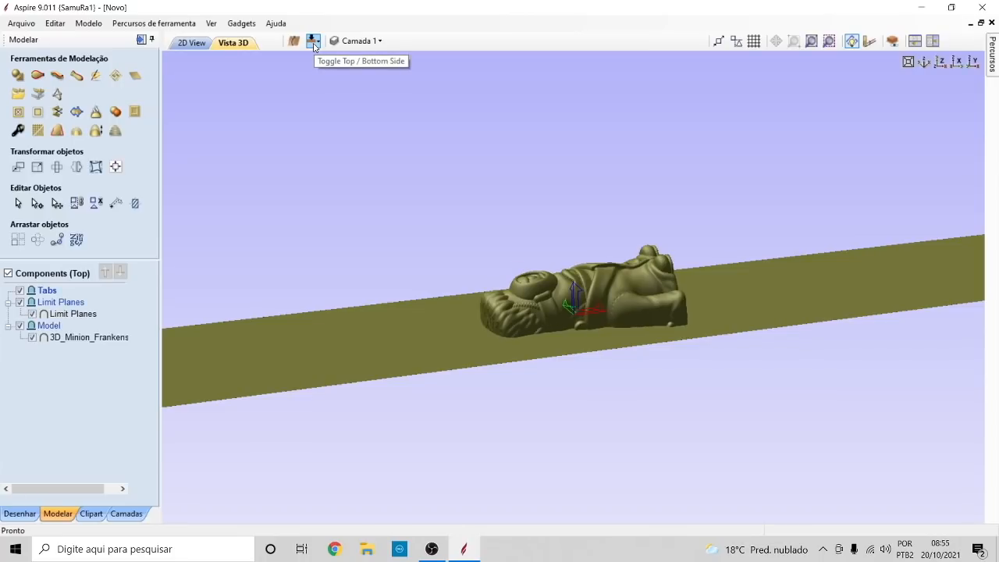
# - Examine the top side of the Minion model in the 3D view, both at an angle and from directly above
pyautogui.doubleClick(601, 229)
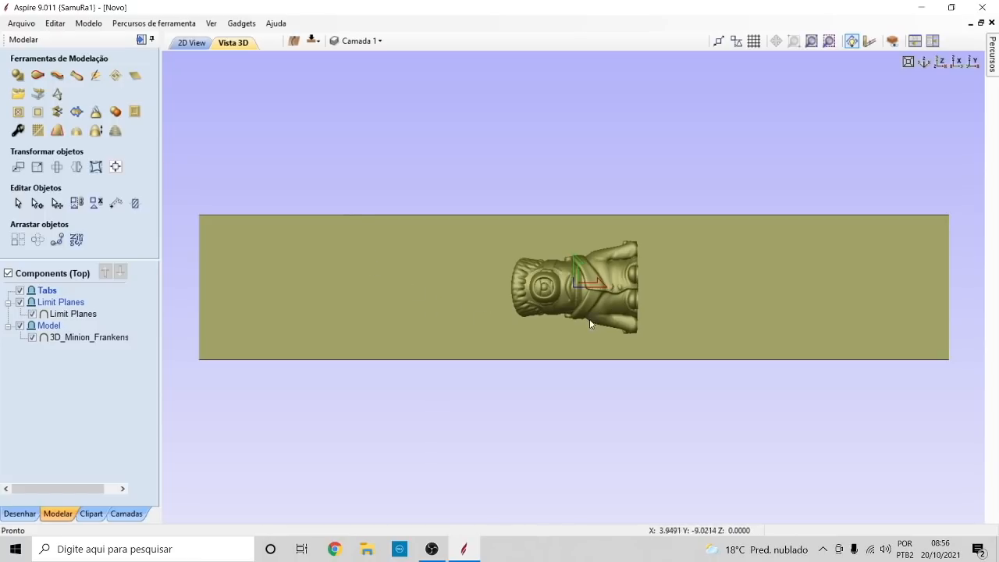
pyautogui.scroll(-4, 588, 294)
pyautogui.scroll(5, 589, 295)
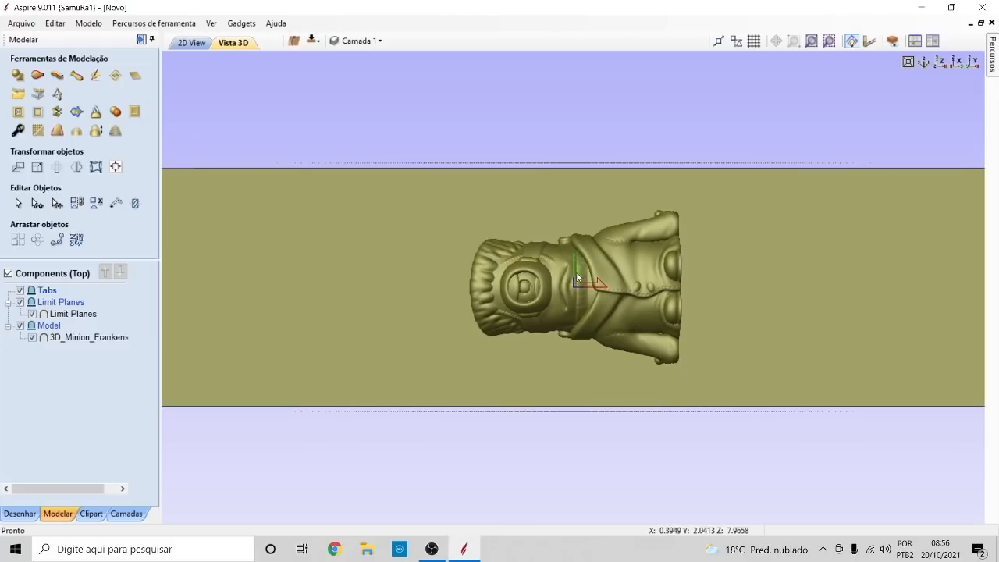
pyautogui.click(926, 61)
pyautogui.moveTo(643, 267); pyautogui.dragTo(606, 312)
pyautogui.scroll(3, 601, 309)
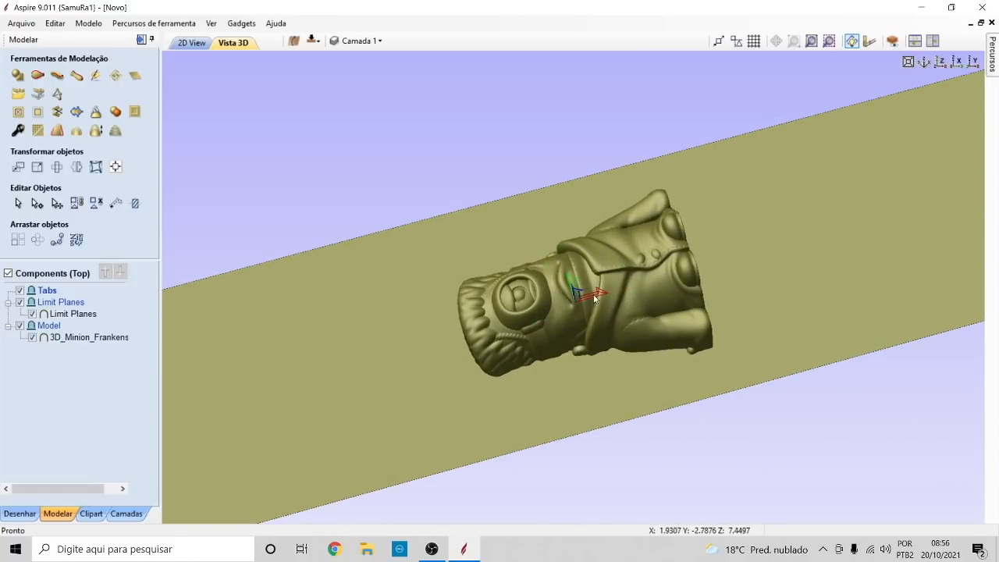
pyautogui.moveTo(616, 295); pyautogui.dragTo(575, 290)
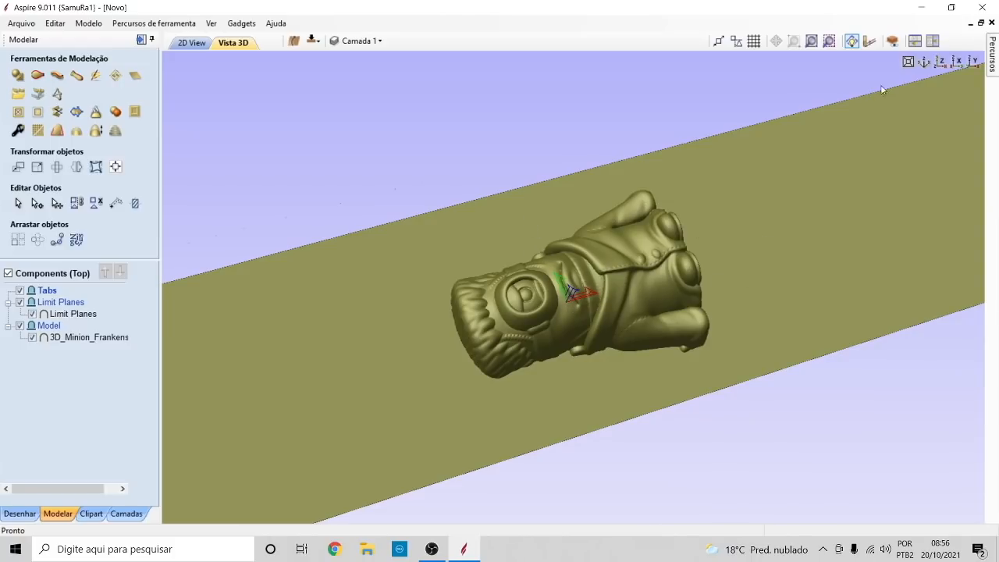
pyautogui.click(941, 63)
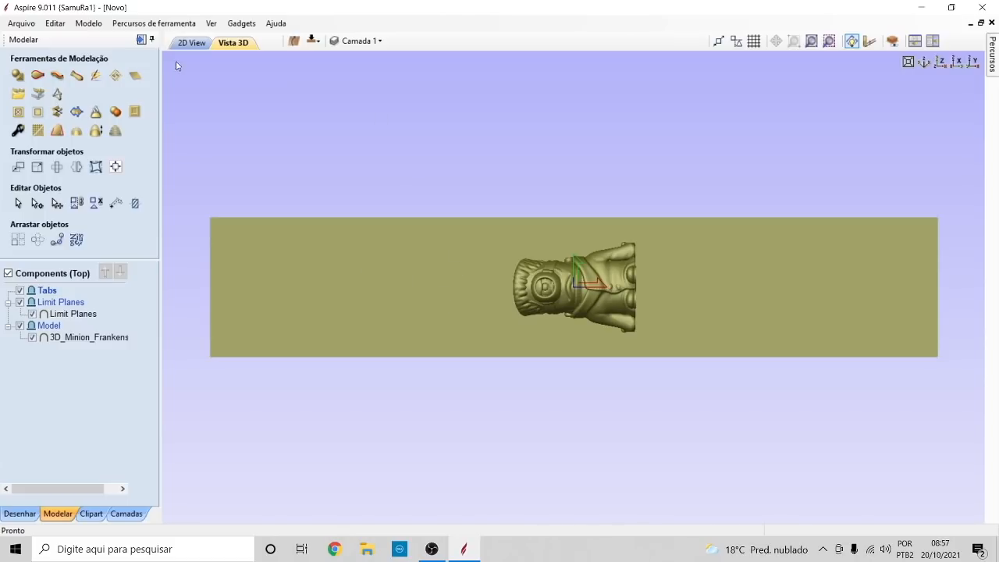
# - Draw a 6 mm diameter circle centred at X -70, Y 0 in the 2D view
pyautogui.click(191, 43)
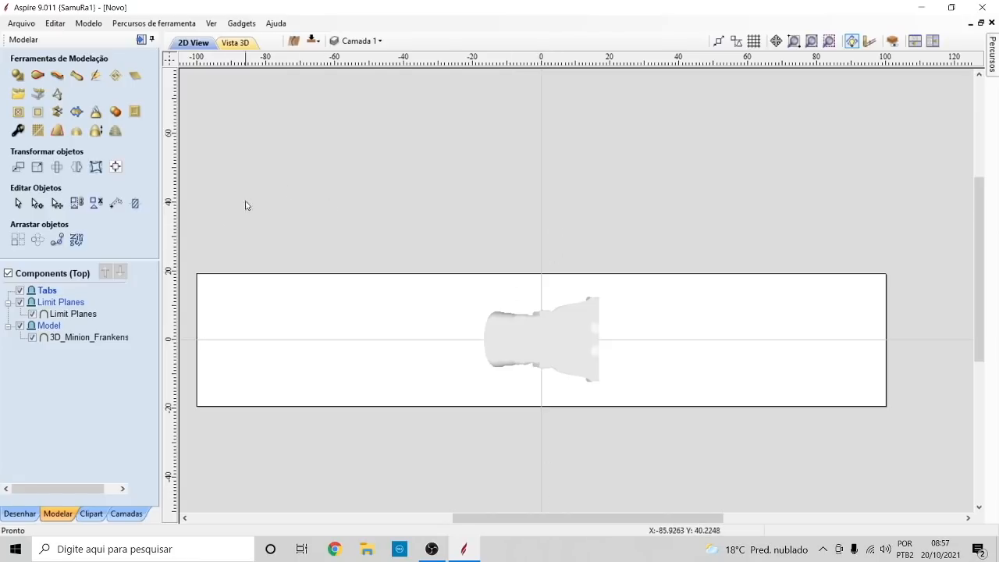
pyautogui.click(17, 514)
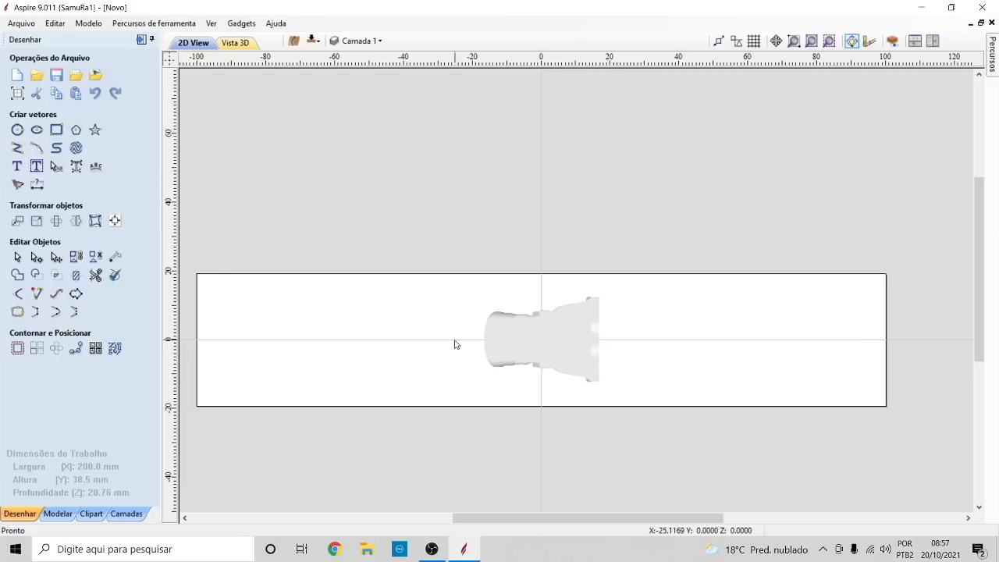
pyautogui.click(18, 129)
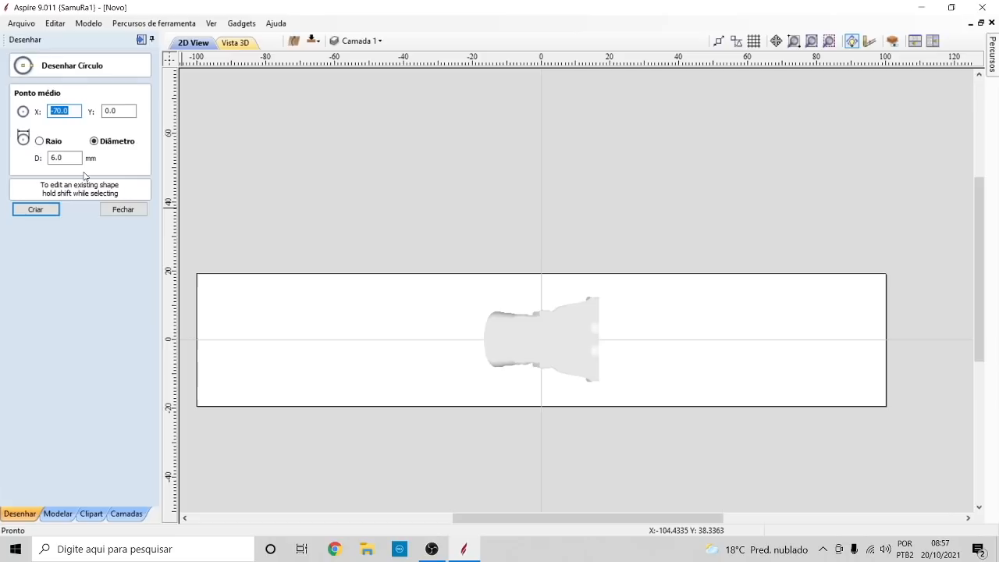
pyautogui.click(80, 158)
pyautogui.moveTo(79, 158); pyautogui.dragTo(8, 151)
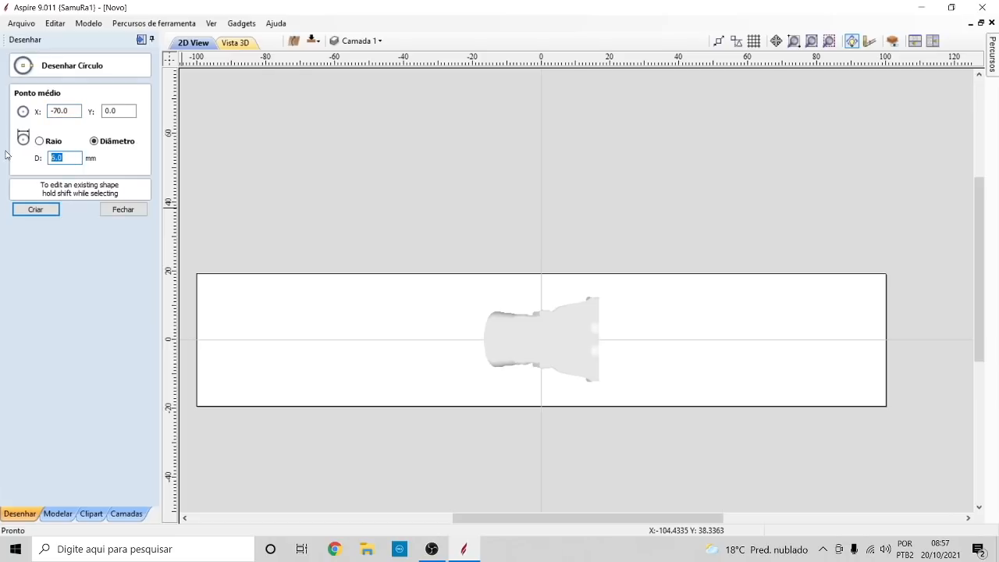
pyautogui.click(67, 158)
pyautogui.moveTo(74, 158); pyautogui.dragTo(13, 156)
pyautogui.write('6')
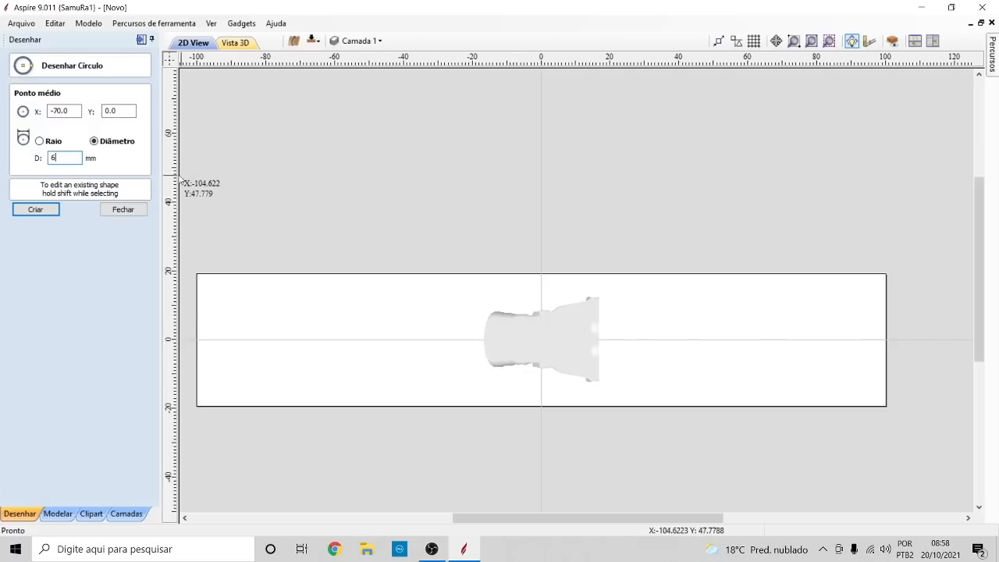
pyautogui.click(56, 112)
pyautogui.click(35, 210)
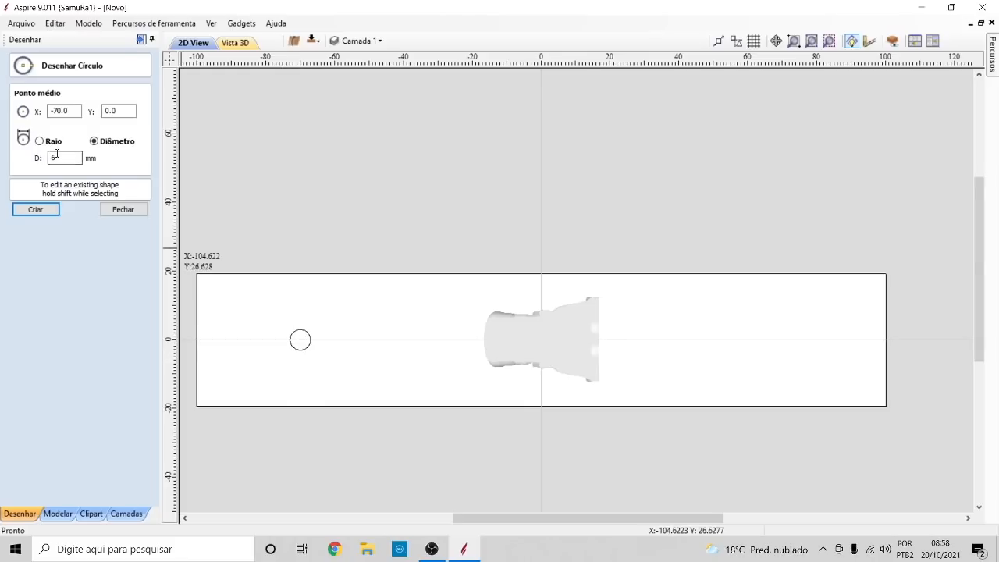
# - Add a second 6 mm diameter circle centred at X 70, Y 0 and finish drawing circles
pyautogui.click(52, 112)
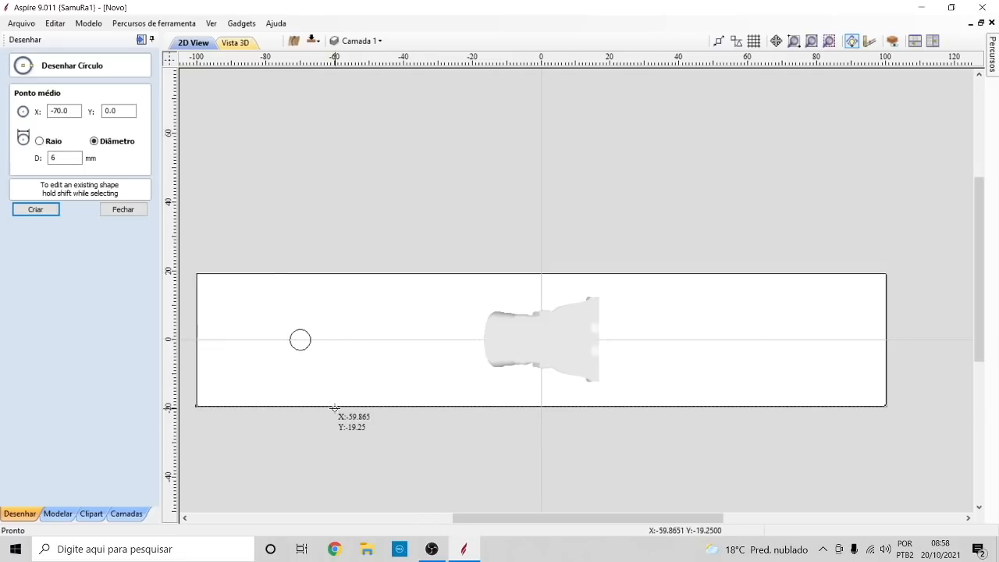
pyautogui.click(54, 111)
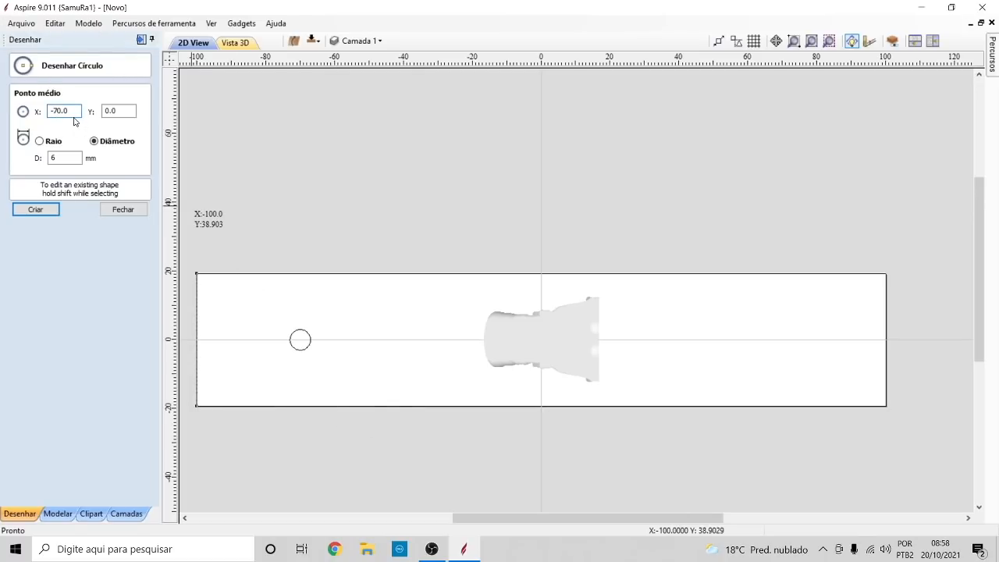
pyautogui.click(41, 210)
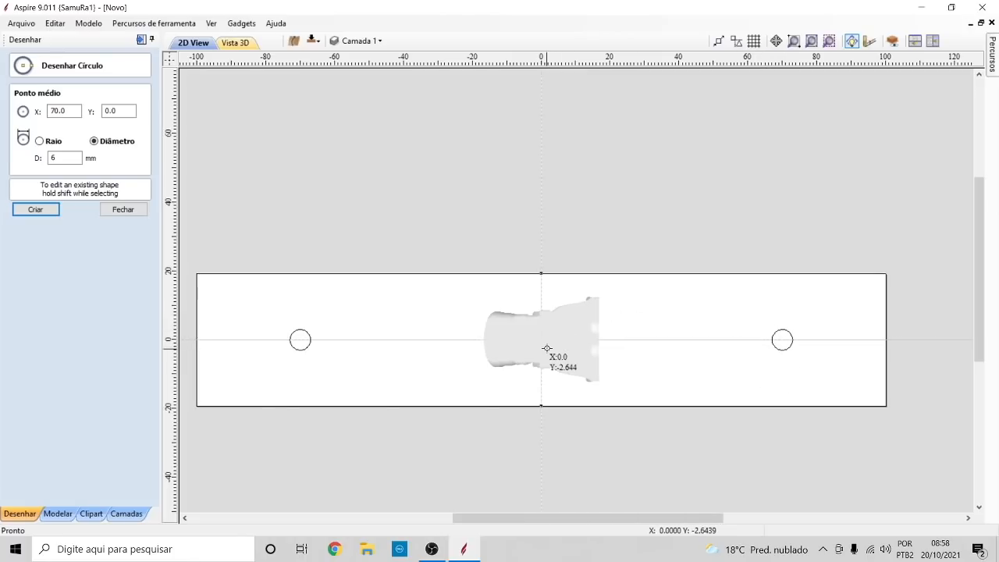
pyautogui.click(122, 210)
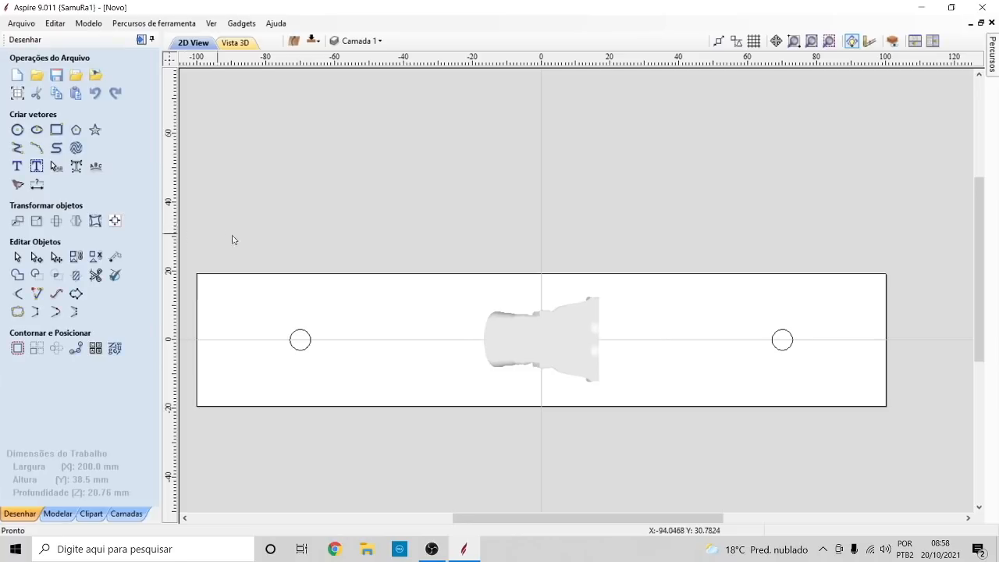
pyautogui.click(310, 344)
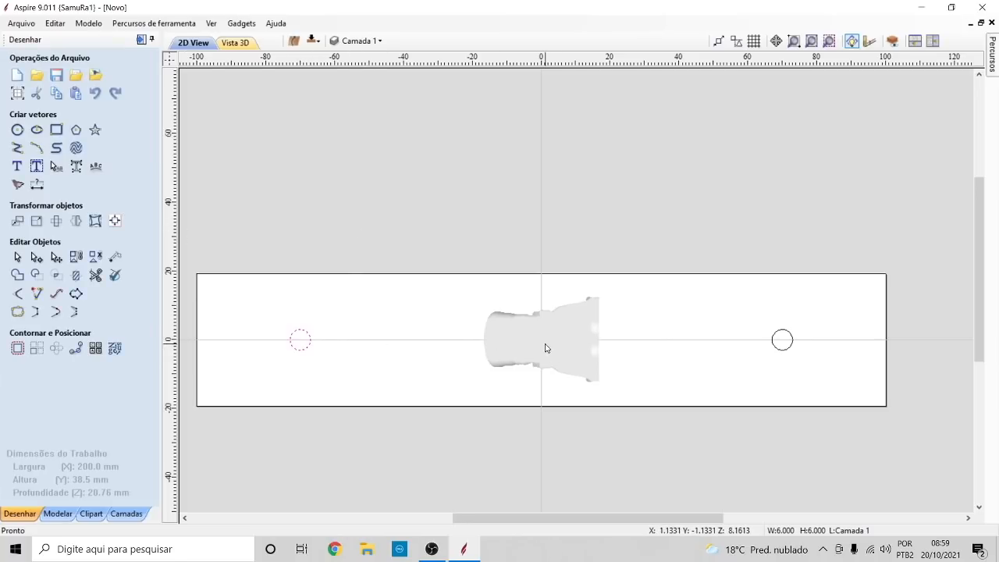
pyautogui.click(782, 351)
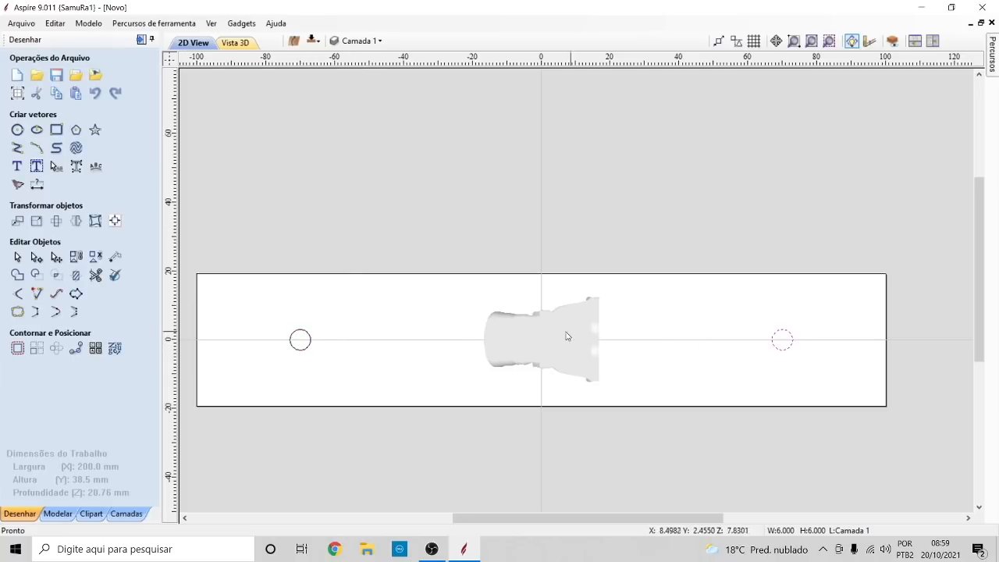
pyautogui.click(734, 243)
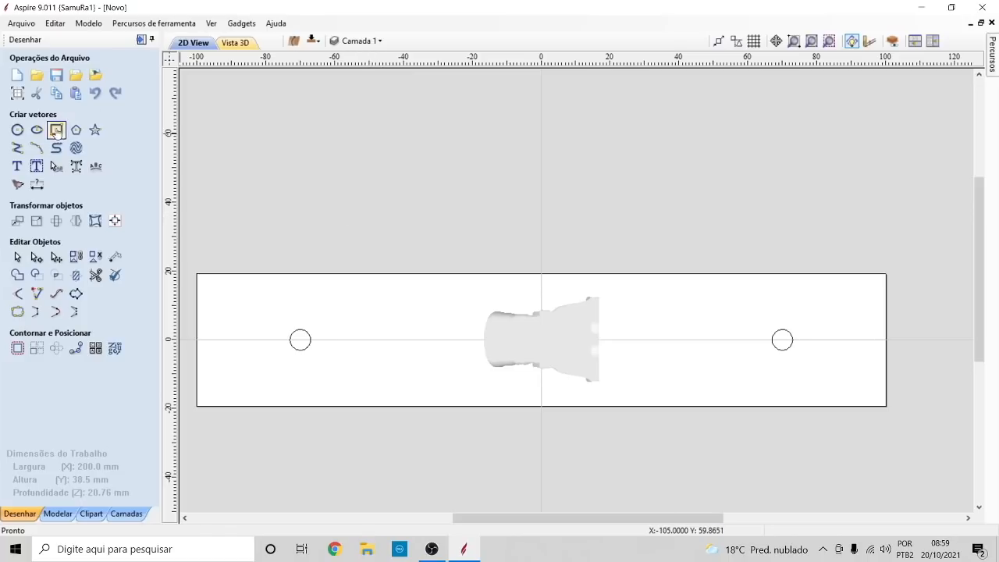
pyautogui.click(58, 513)
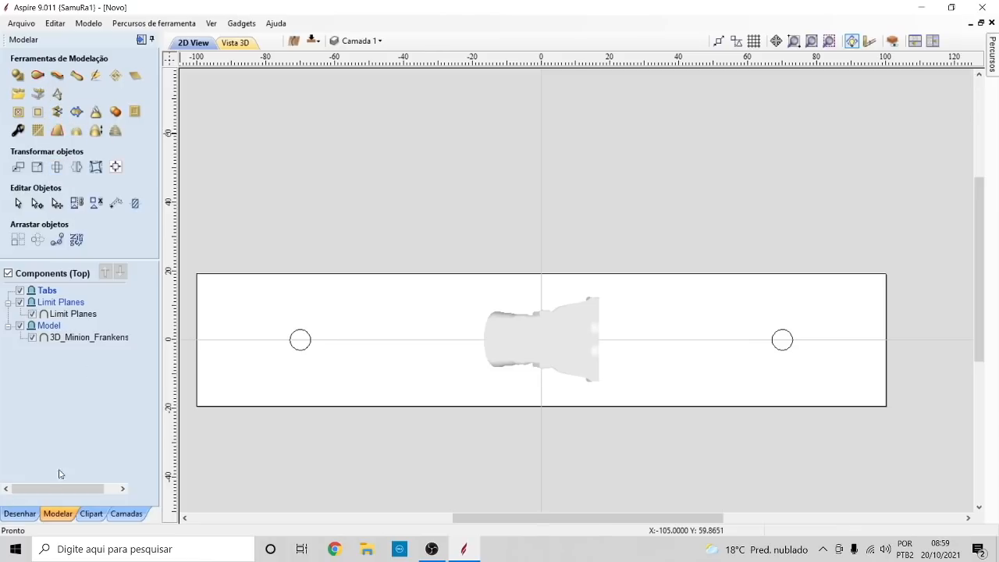
pyautogui.click(19, 513)
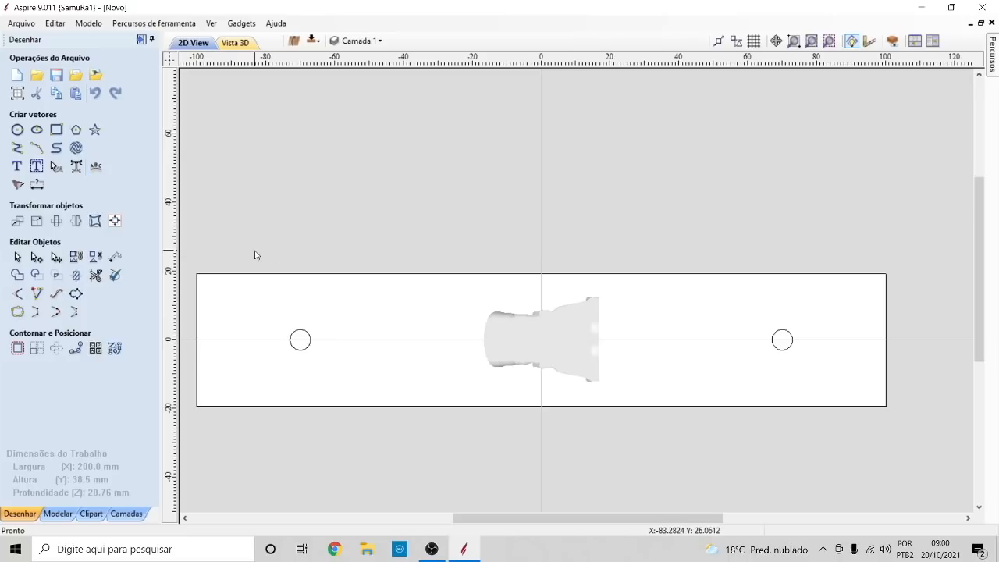
pyautogui.click(57, 514)
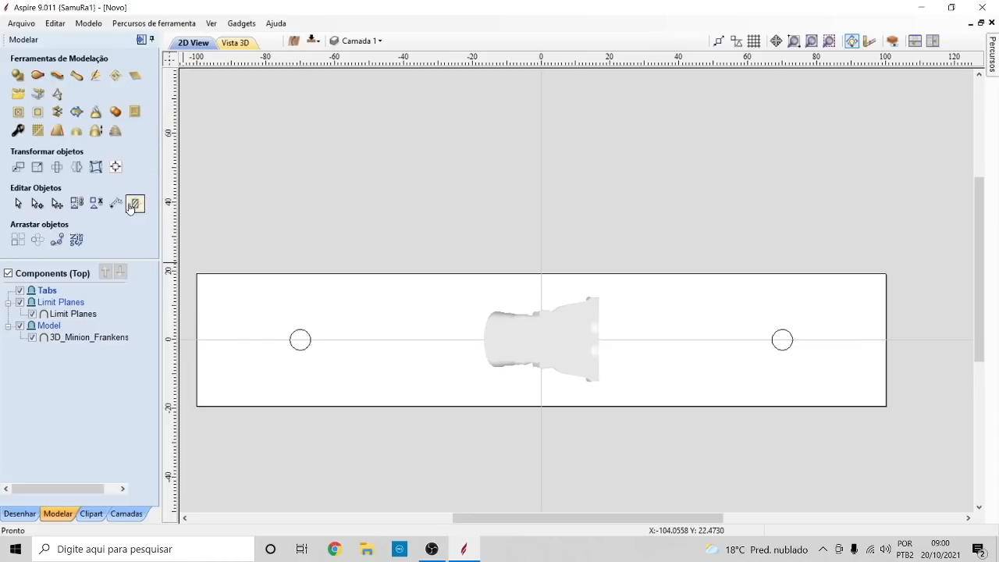
pyautogui.click(19, 513)
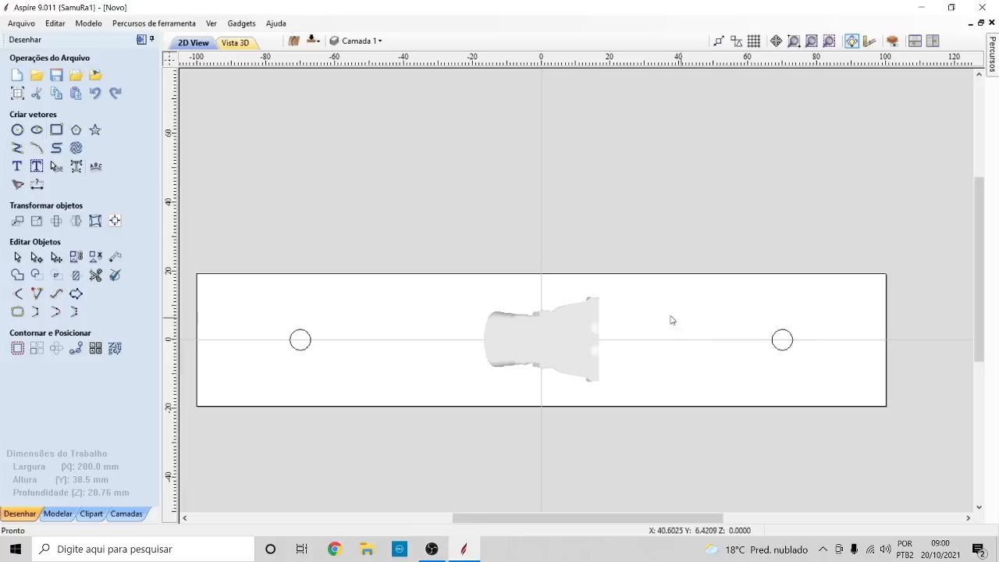
pyautogui.click(54, 514)
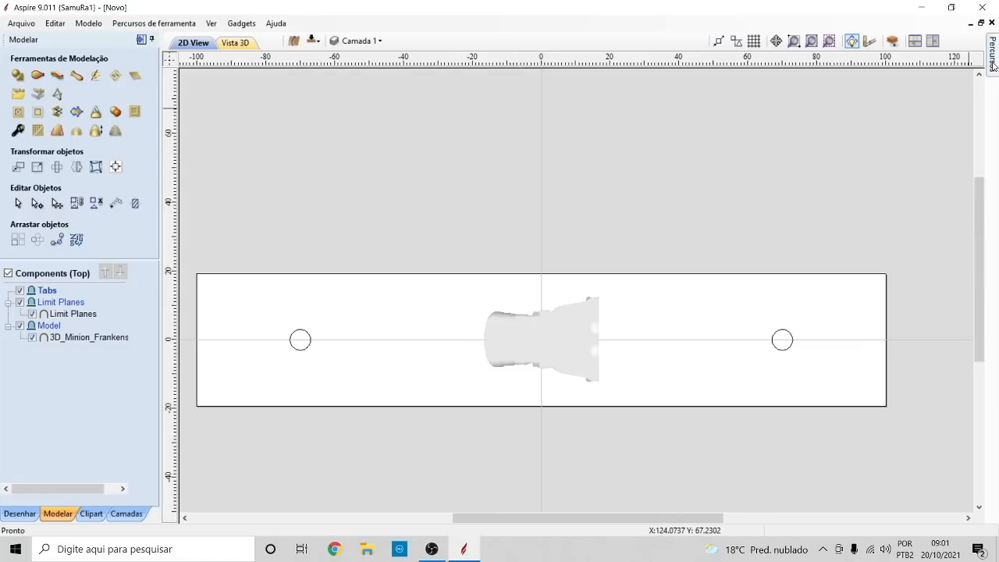
# - Keep the toolpath tools permanently displayed and confirm the material definitions with a 0.0 mm gap above the model
pyautogui.moveTo(994, 66)
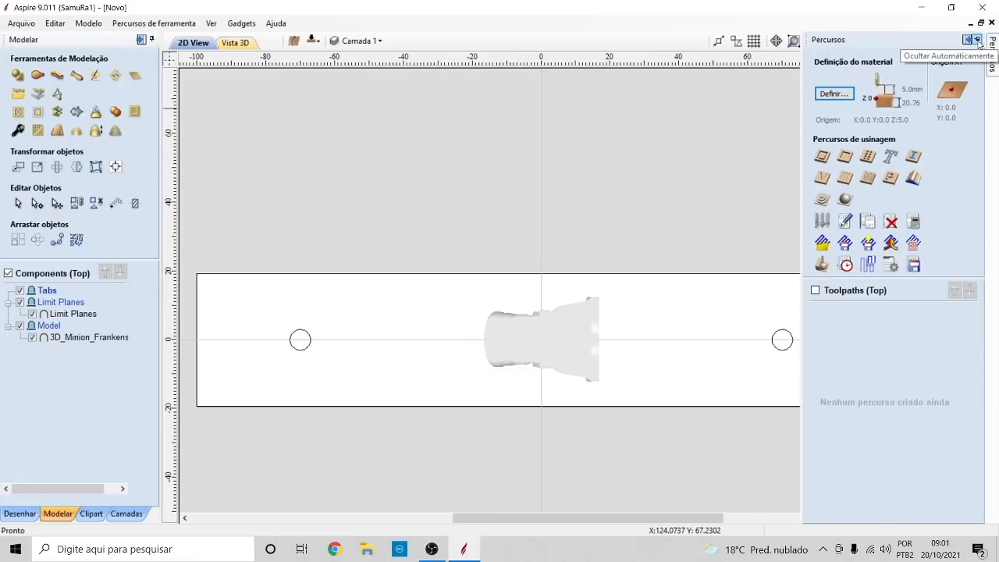
pyautogui.click(978, 40)
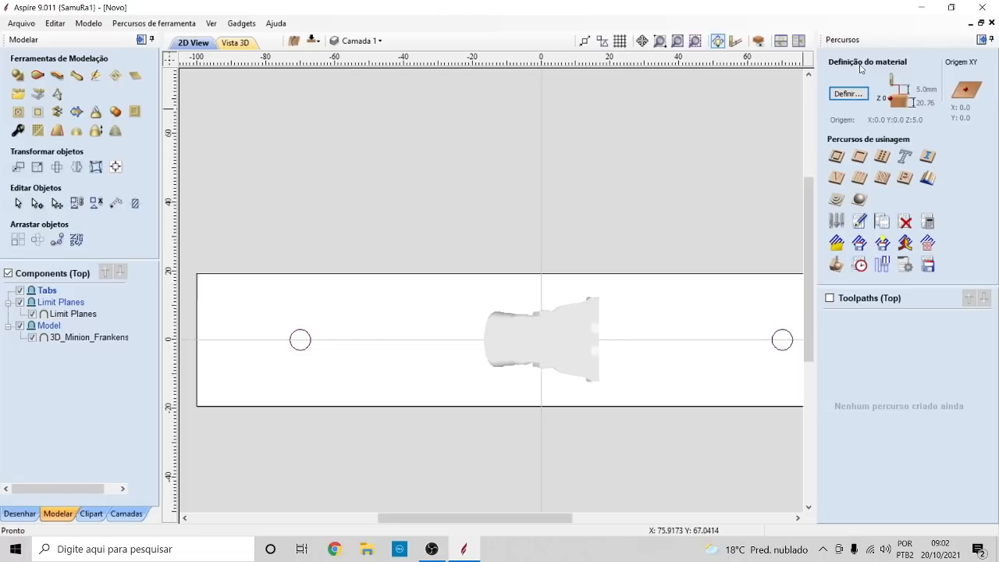
pyautogui.click(851, 95)
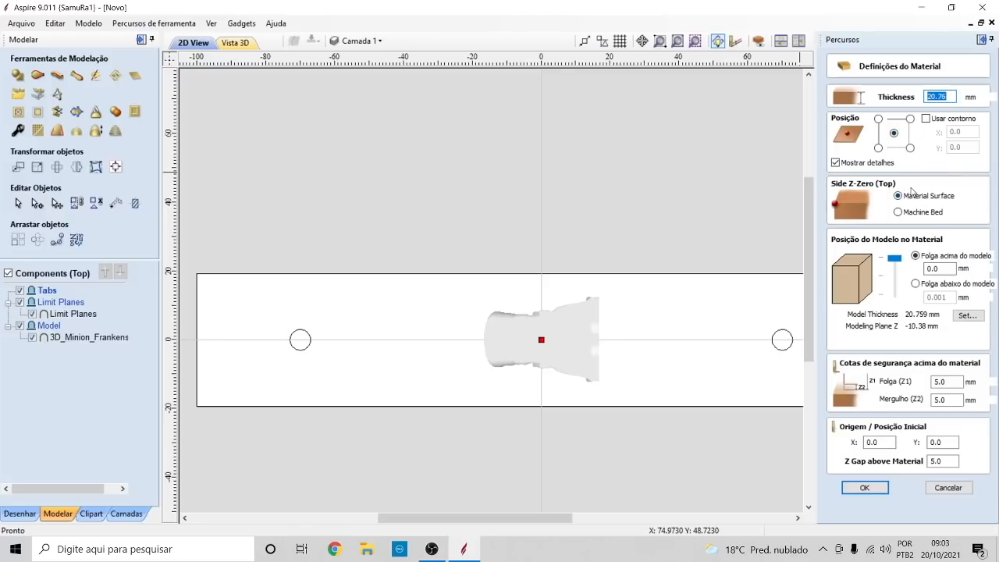
pyautogui.moveTo(896, 259)
pyautogui.mouseDown()
pyautogui.moveTo(895, 275)
pyautogui.moveTo(896, 257)
pyautogui.mouseUp()
pyautogui.click(866, 488)
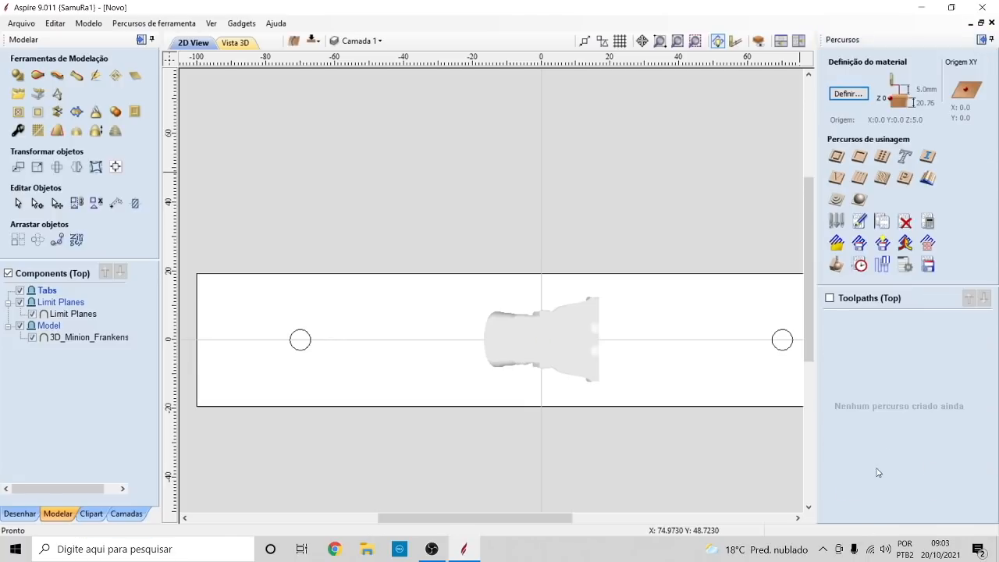
# - Start a 2D profile toolpath on both 6 mm alignment circles with a 0.0 mm start depth and 8.0 mm cut depth
pyautogui.click(307, 349)
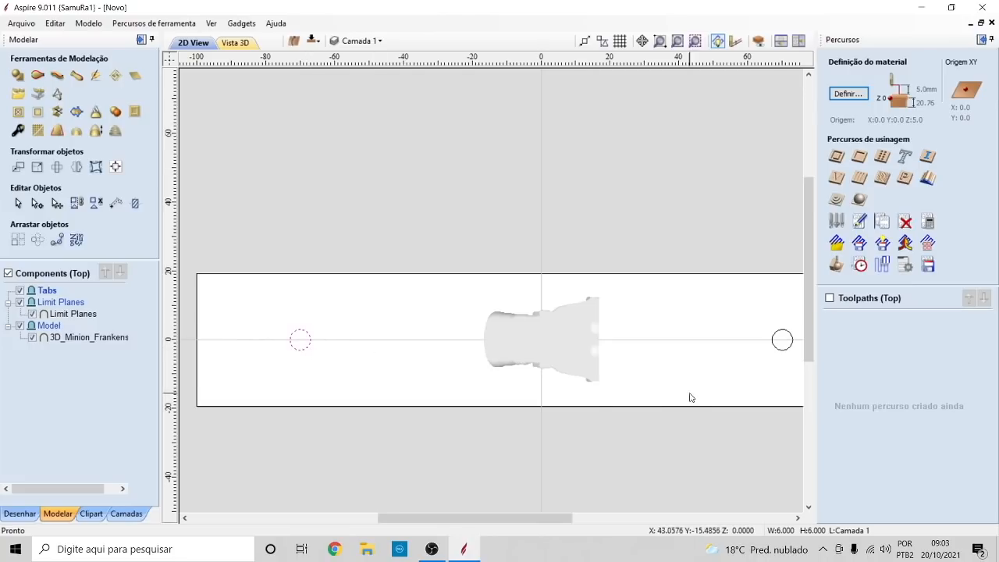
pyautogui.keyDown('shift'); pyautogui.click(782, 341); pyautogui.keyUp('shift')
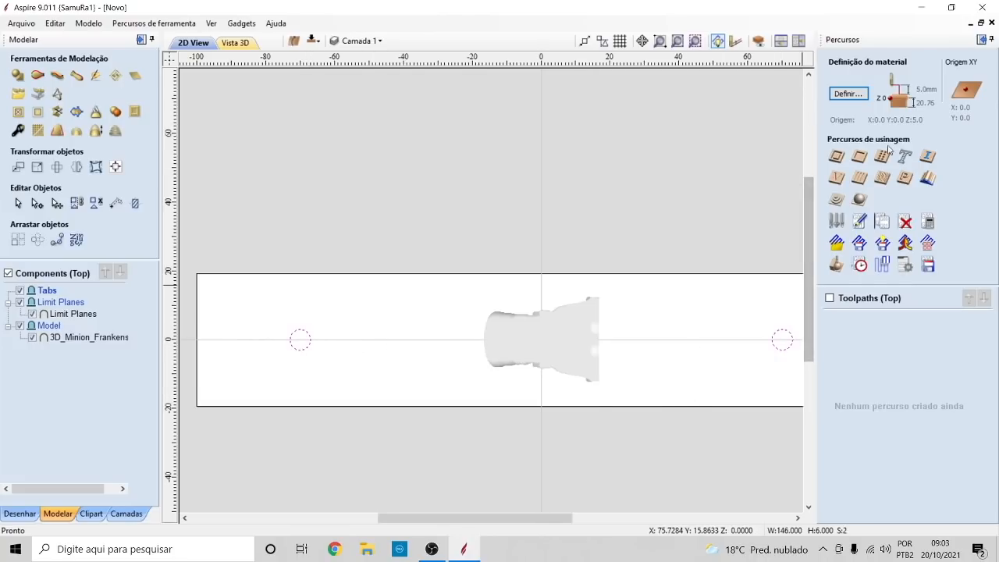
pyautogui.click(836, 156)
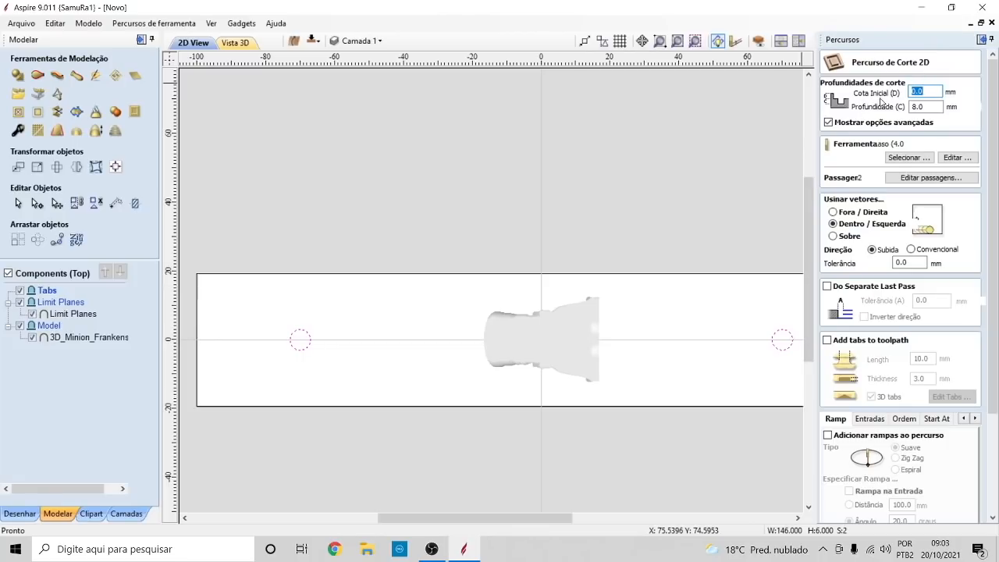
pyautogui.click(939, 91)
pyautogui.moveTo(927, 107); pyautogui.dragTo(904, 110)
# - Choose the Topo Raso (4.0 mm) end mill for the alignment holes and calculate the toolpath inside the circles
pyautogui.click(905, 157)
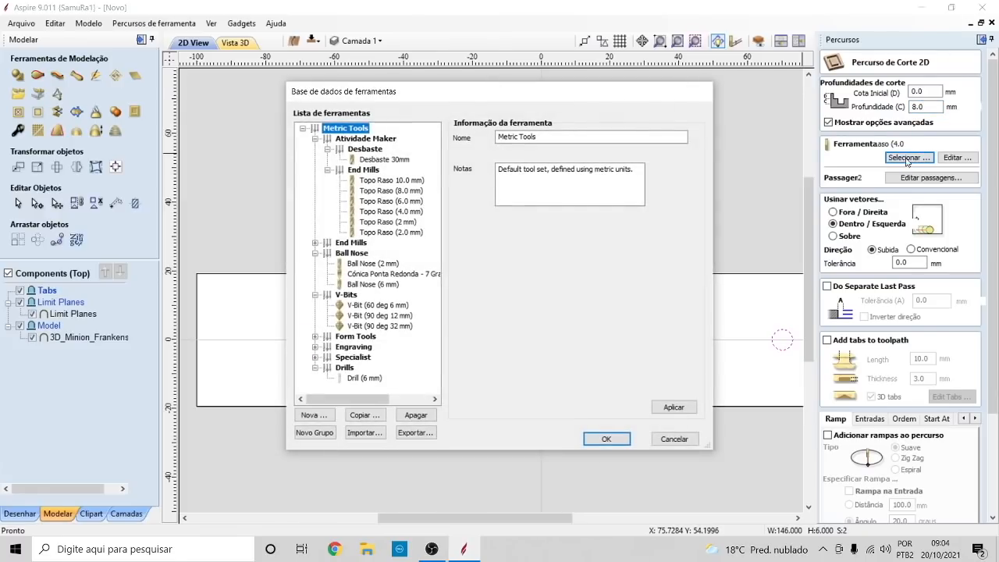
pyautogui.click(379, 212)
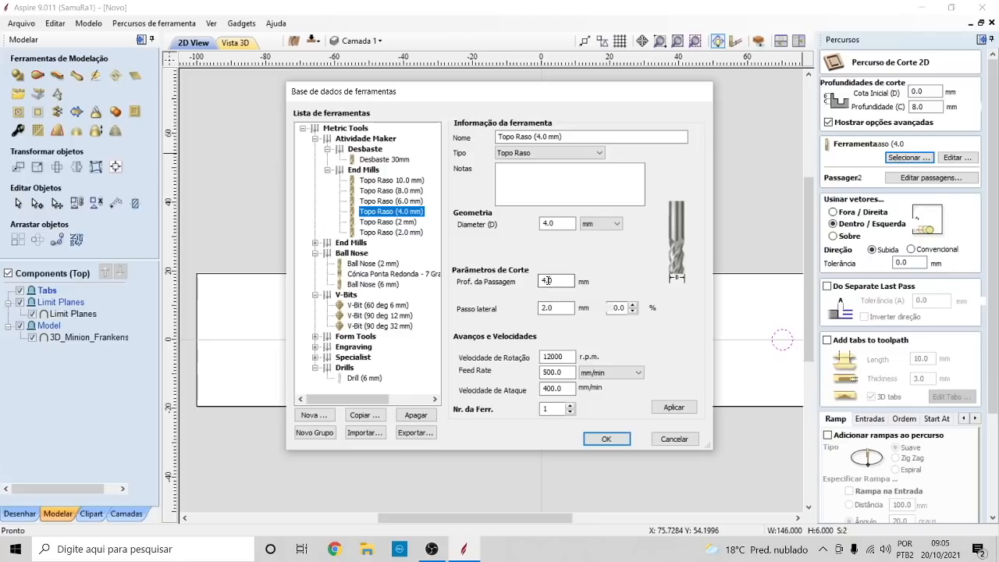
pyautogui.click(606, 439)
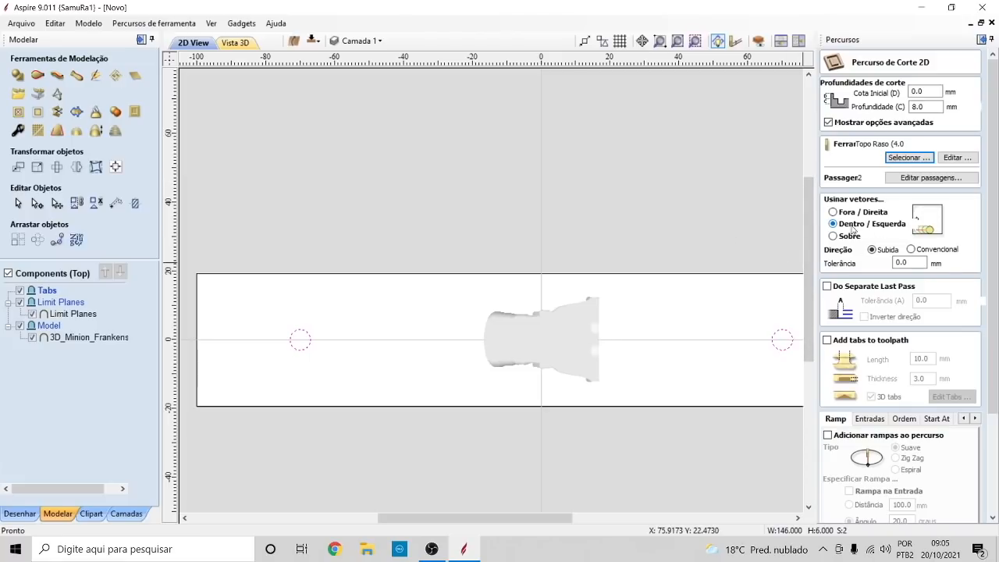
pyautogui.click(994, 442)
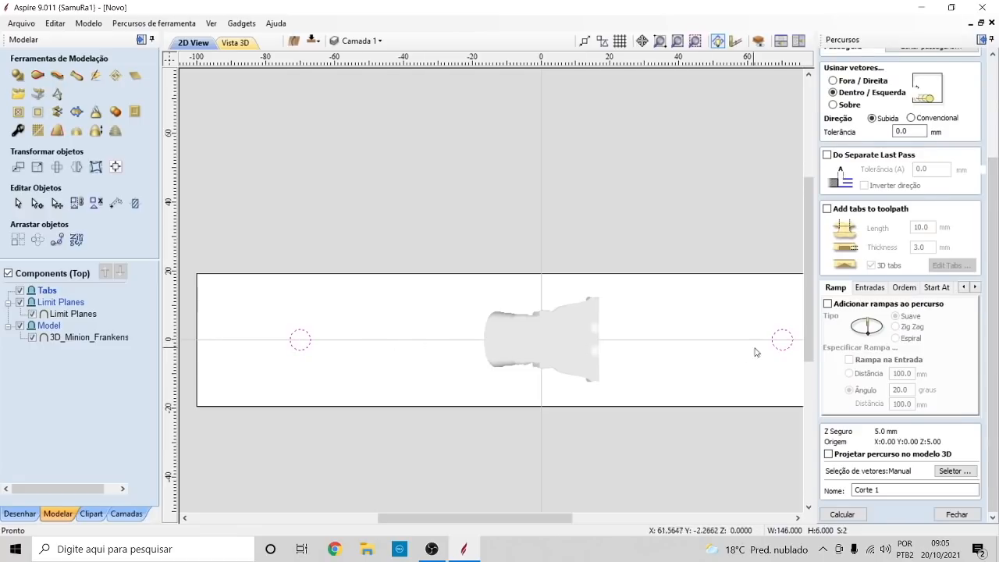
pyautogui.click(843, 515)
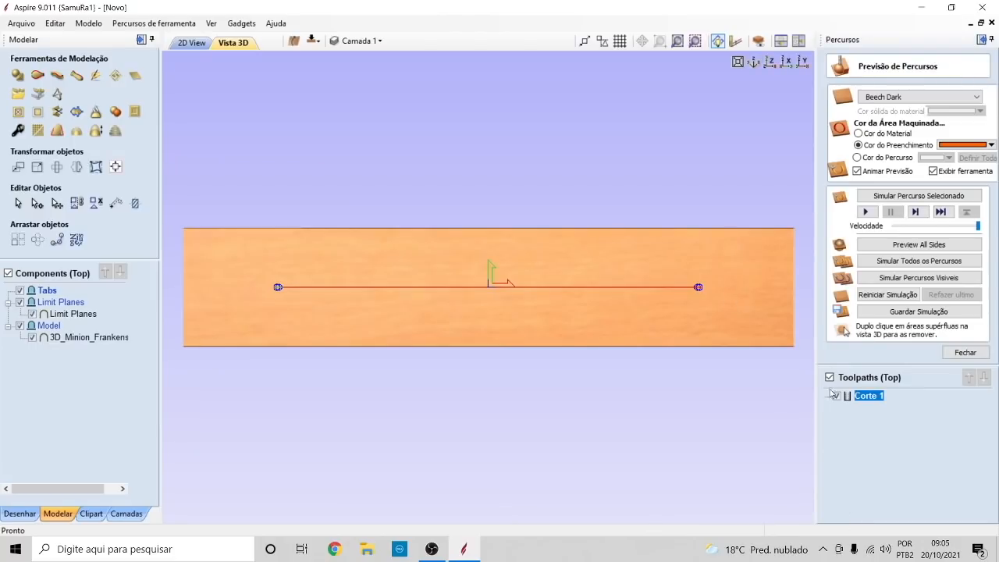
# - Tilt the block in the 3D view and run the animated simulation of the Corte 1 toolpath
pyautogui.moveTo(880, 403)
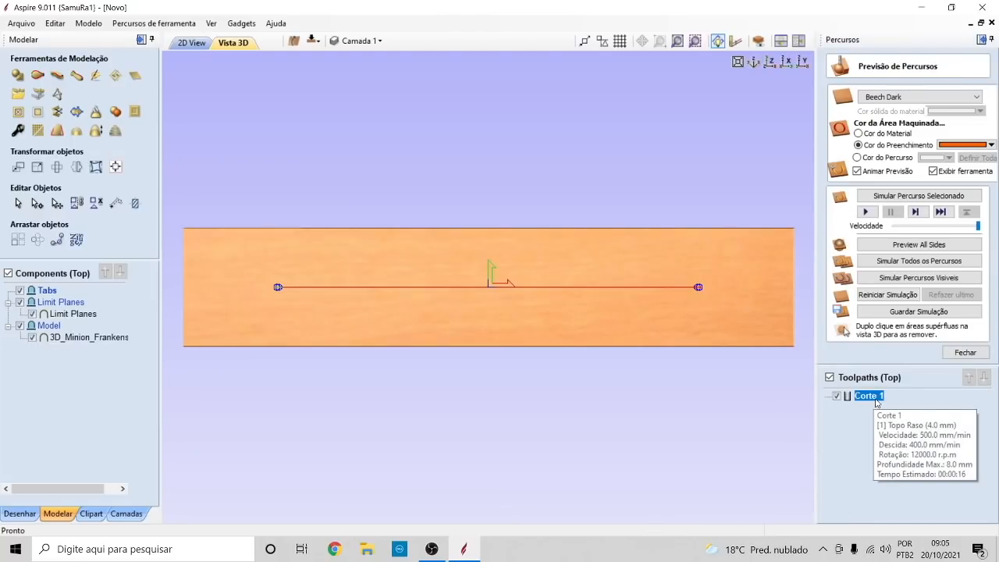
pyautogui.moveTo(689, 292); pyautogui.dragTo(362, 247)
pyautogui.moveTo(207, 365); pyautogui.dragTo(352, 369)
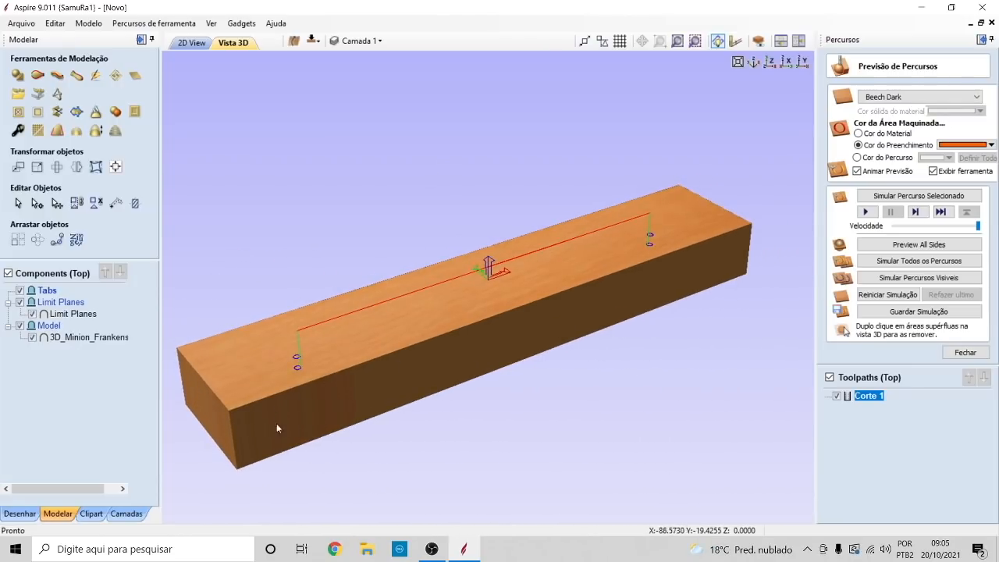
pyautogui.click(865, 212)
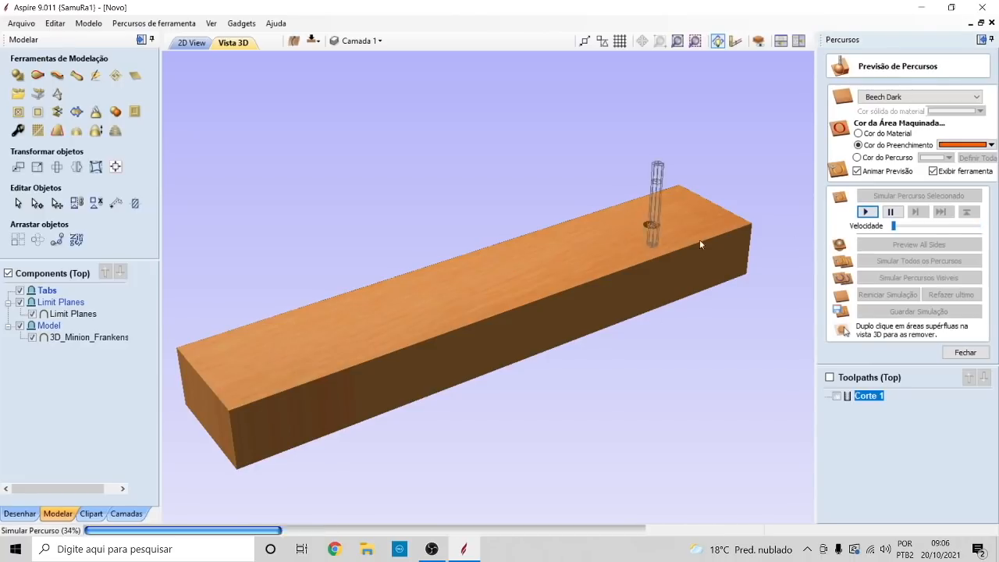
# - Examine the two simulated alignment holes in the block from several angles
pyautogui.moveTo(549, 286); pyautogui.dragTo(531, 268)
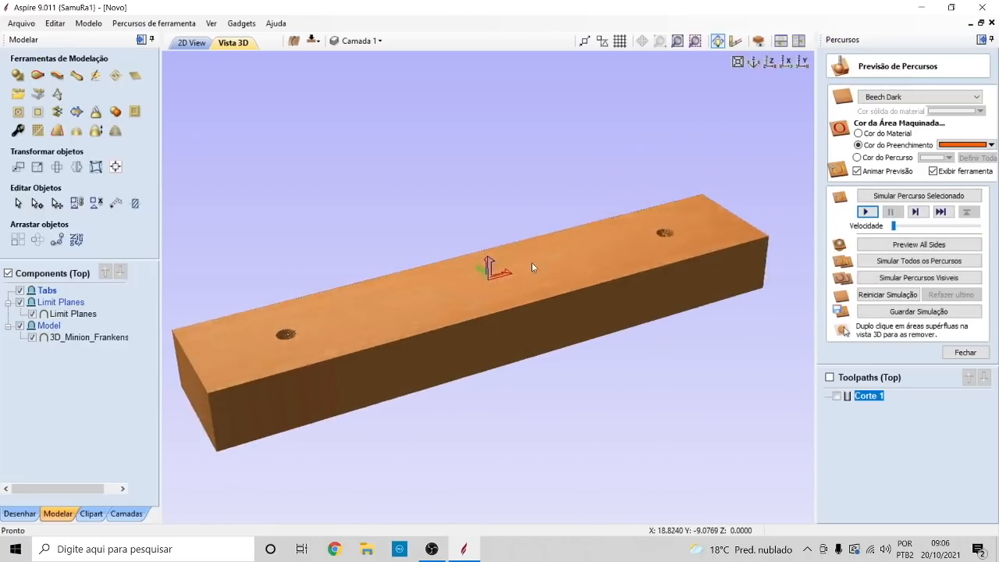
pyautogui.scroll(5, 268, 370)
pyautogui.moveTo(304, 370); pyautogui.dragTo(319, 347)
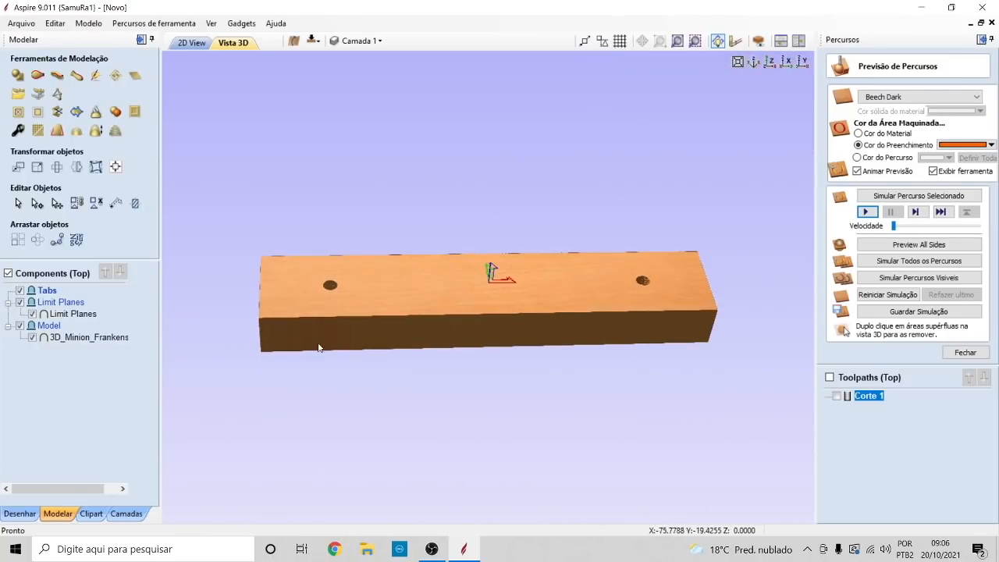
pyautogui.moveTo(363, 290); pyautogui.dragTo(389, 318)
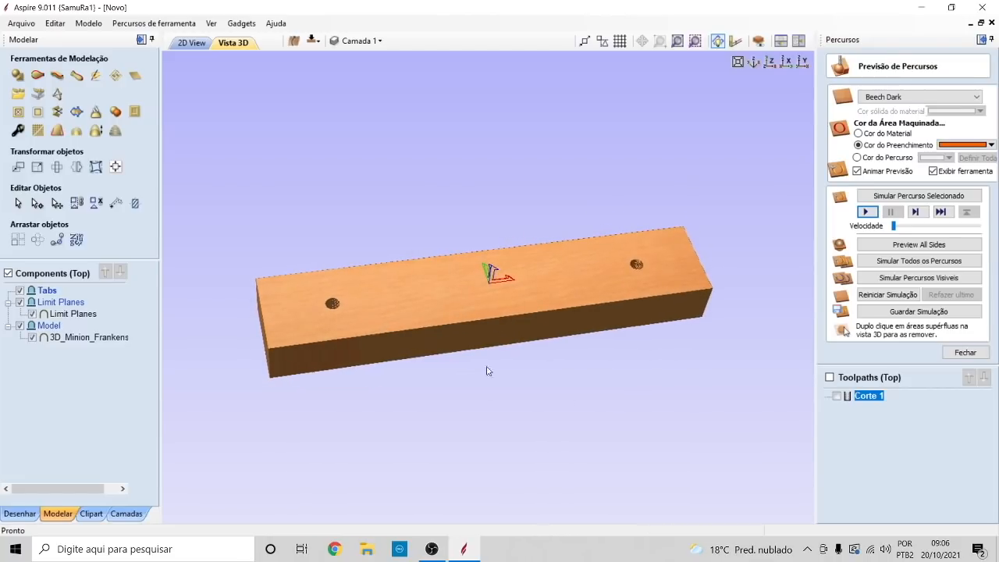
pyautogui.moveTo(864, 399)
pyautogui.moveTo(635, 323); pyautogui.dragTo(612, 282)
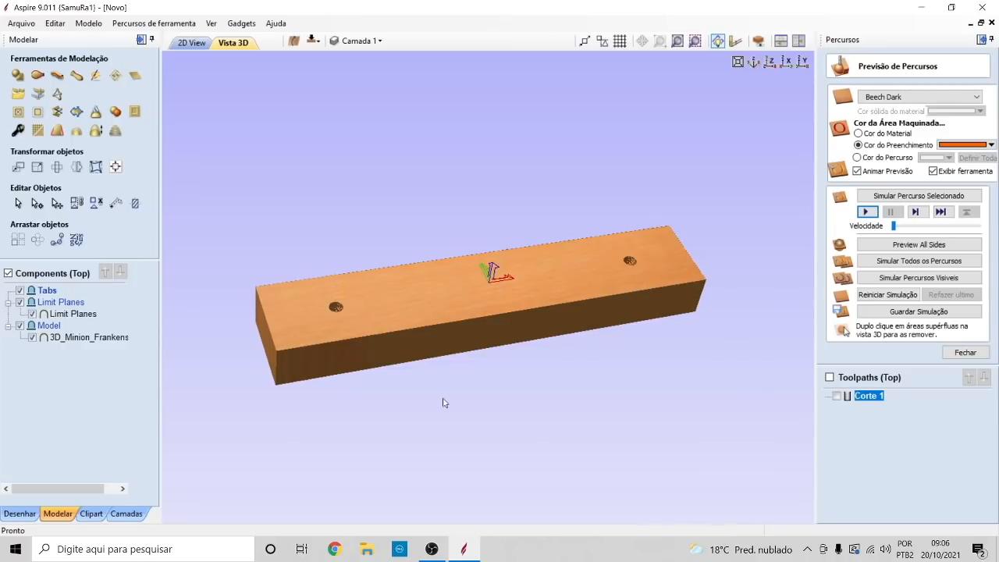
pyautogui.moveTo(387, 422); pyautogui.dragTo(327, 352)
pyautogui.moveTo(655, 255); pyautogui.dragTo(473, 250)
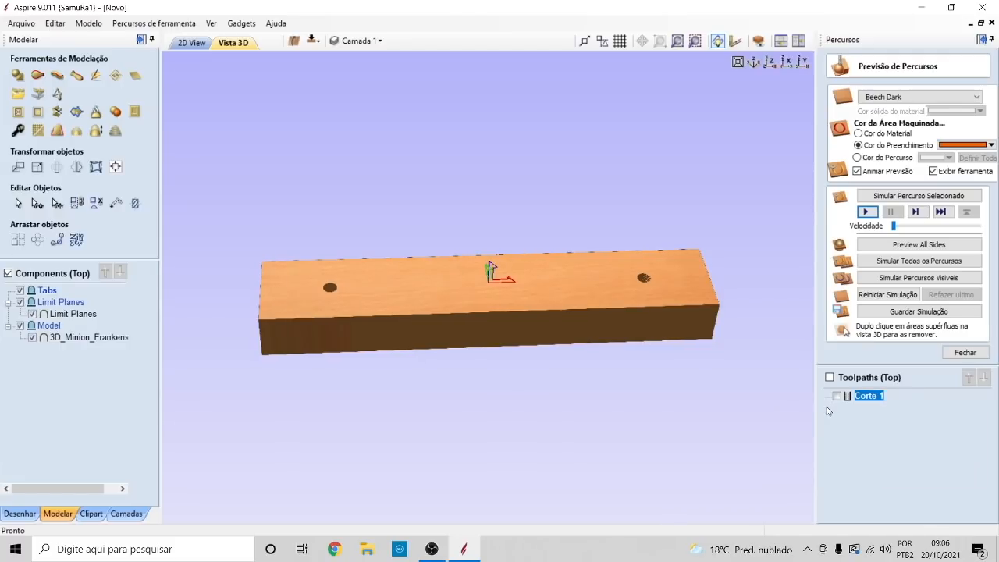
# - Edit the Corte 1 toolpath, rename it fixacao and recalculate it
pyautogui.rightClick(872, 401)
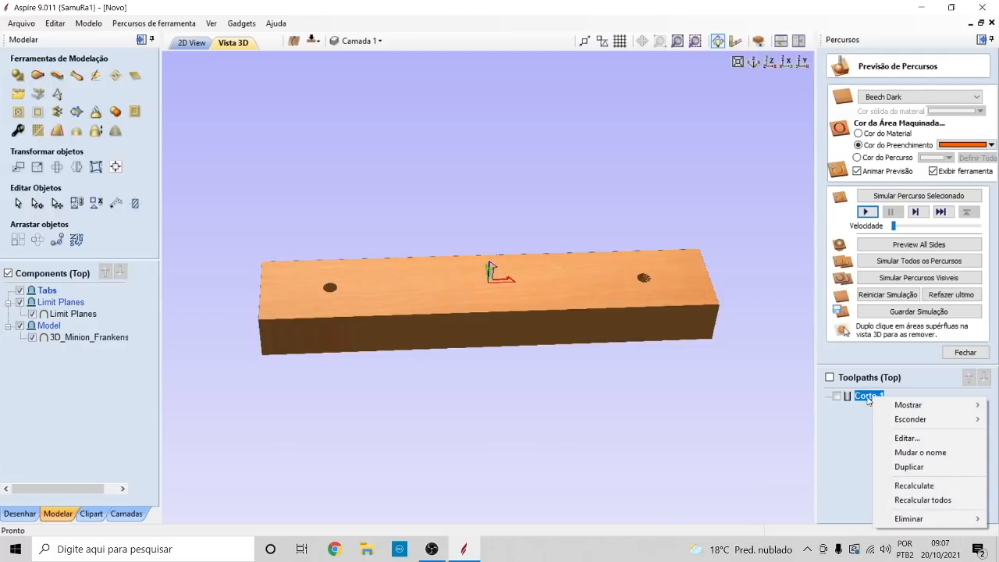
pyautogui.click(913, 438)
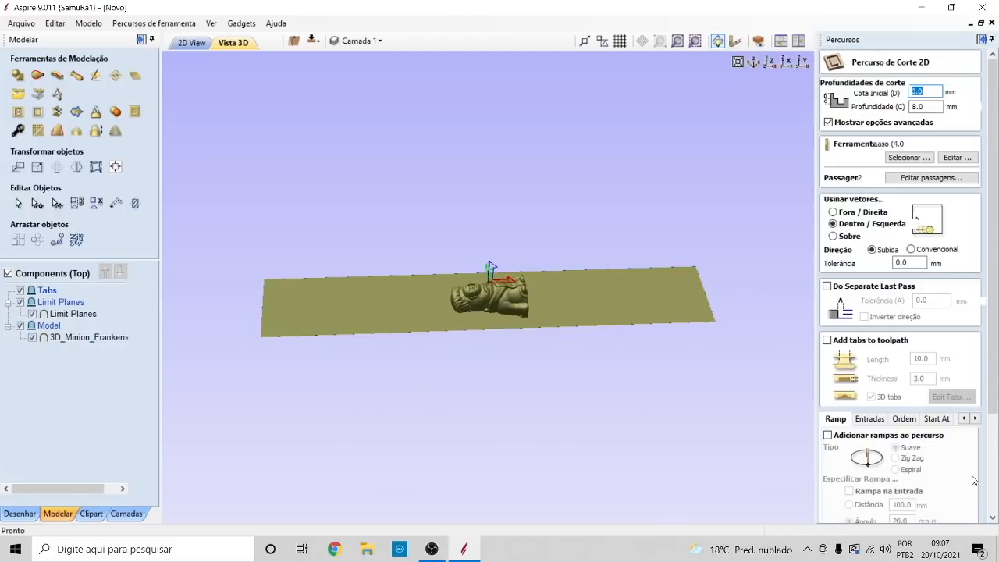
pyautogui.scroll(-3, 973, 479)
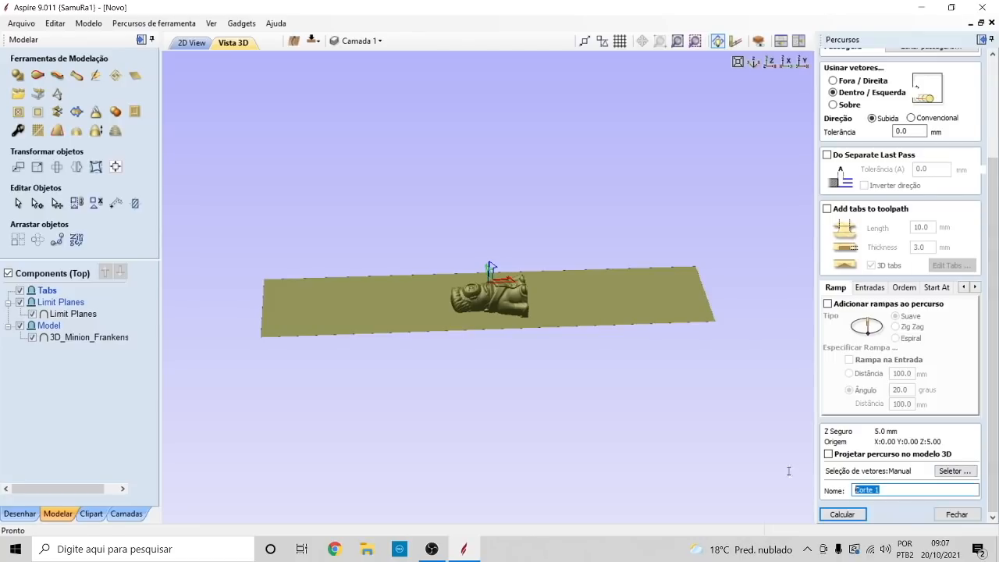
pyautogui.write('fi')
pyautogui.click(840, 513)
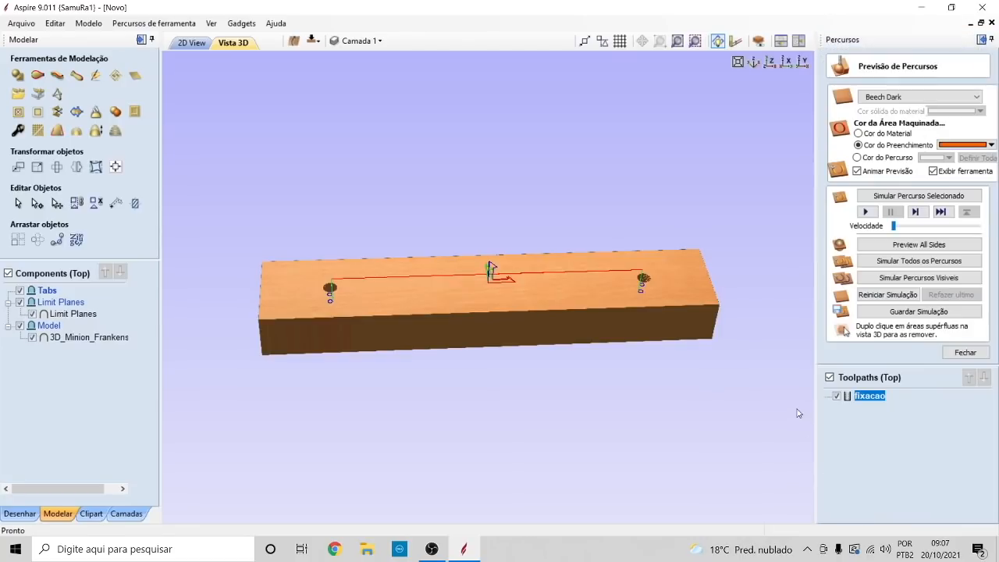
# - Reset the simulation, preview the fixacao toolpath again and close the toolpath preview
pyautogui.click(888, 295)
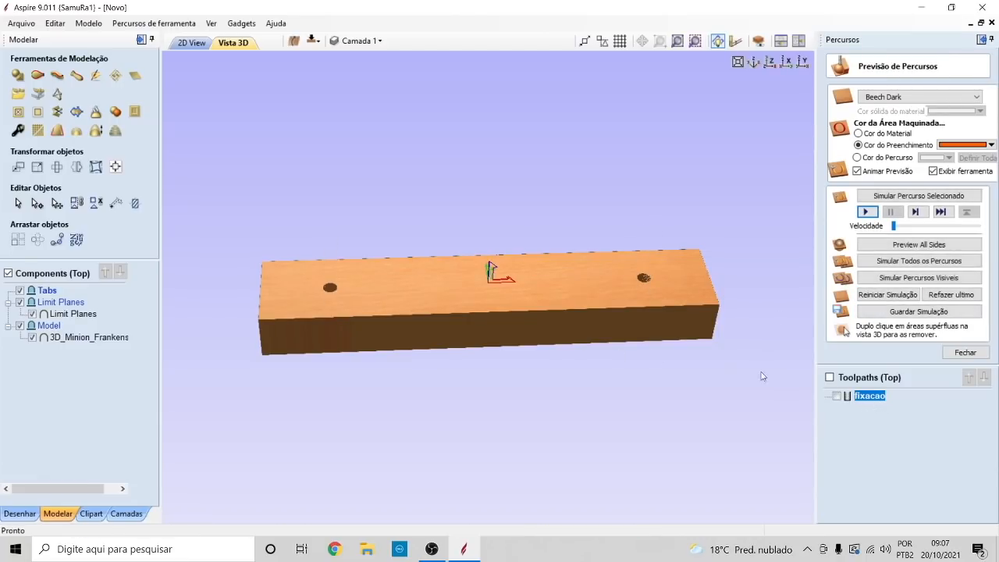
pyautogui.moveTo(862, 400)
pyautogui.click(972, 353)
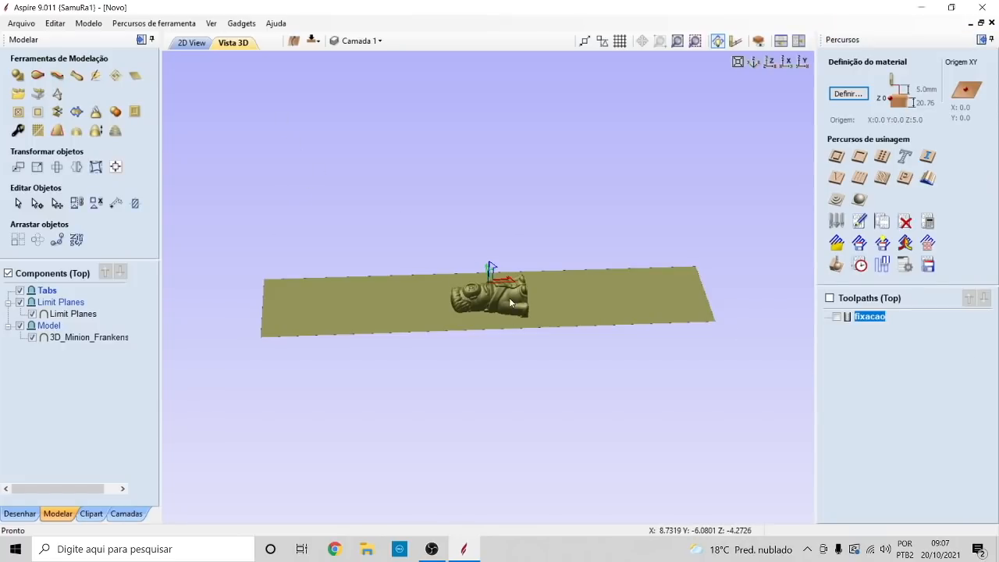
# - Examine the top side of the Minion model up close, from above and down to its base plane
pyautogui.scroll(-2, 484, 289)
pyautogui.scroll(5, 499, 295)
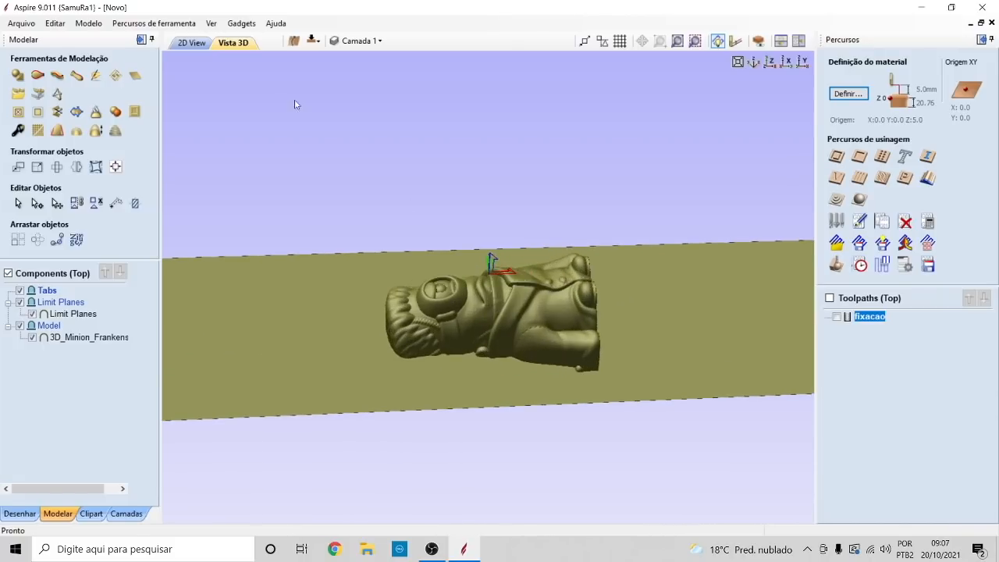
pyautogui.click(193, 43)
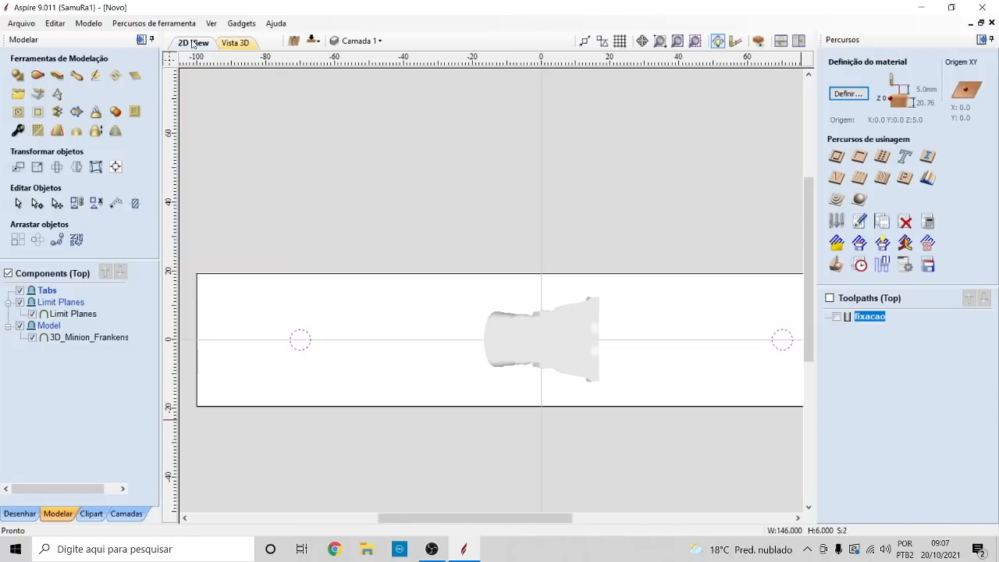
pyautogui.click(235, 43)
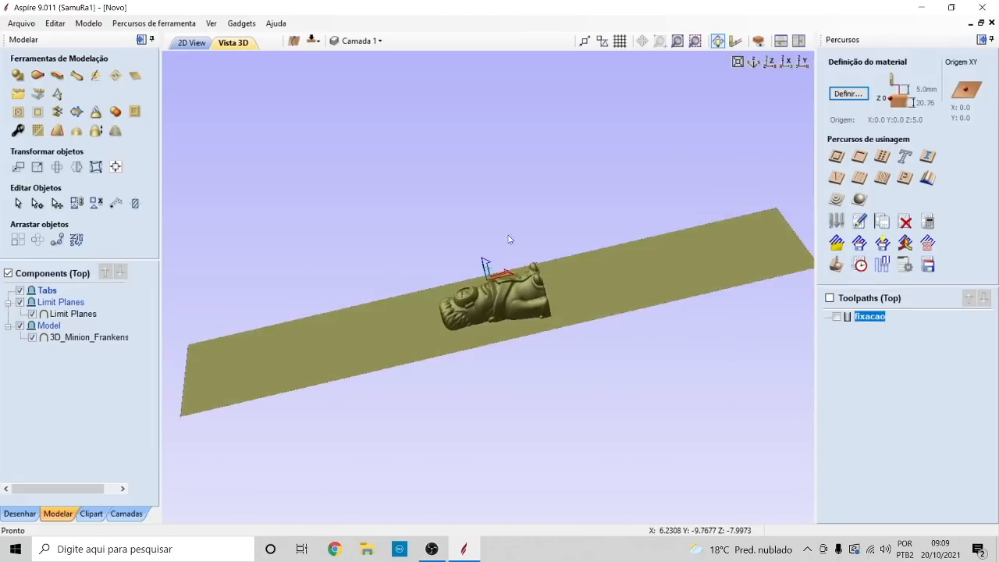
pyautogui.moveTo(510, 241); pyautogui.dragTo(469, 351)
pyautogui.scroll(-4, 521, 307)
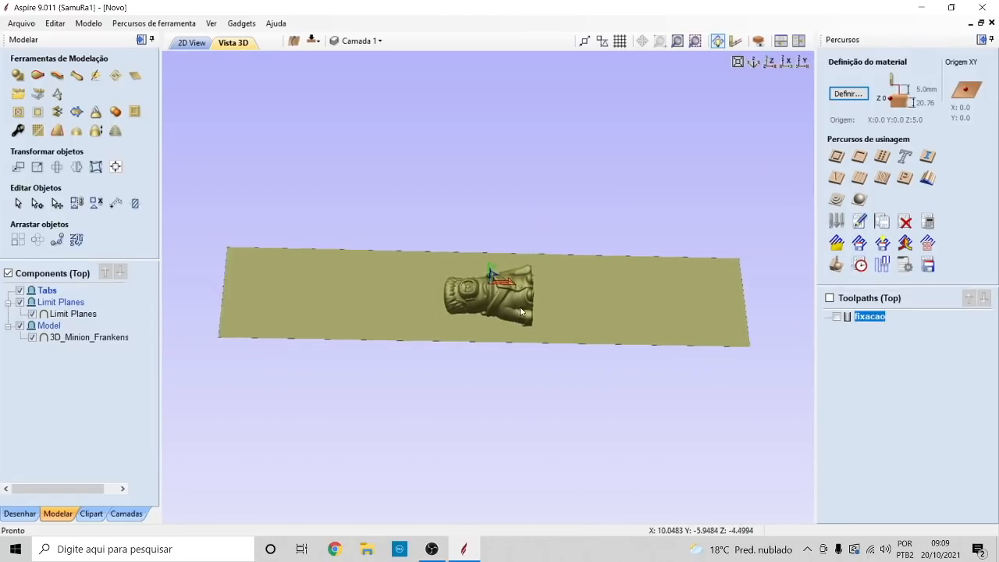
pyautogui.scroll(3, 477, 304)
pyautogui.scroll(3, 508, 303)
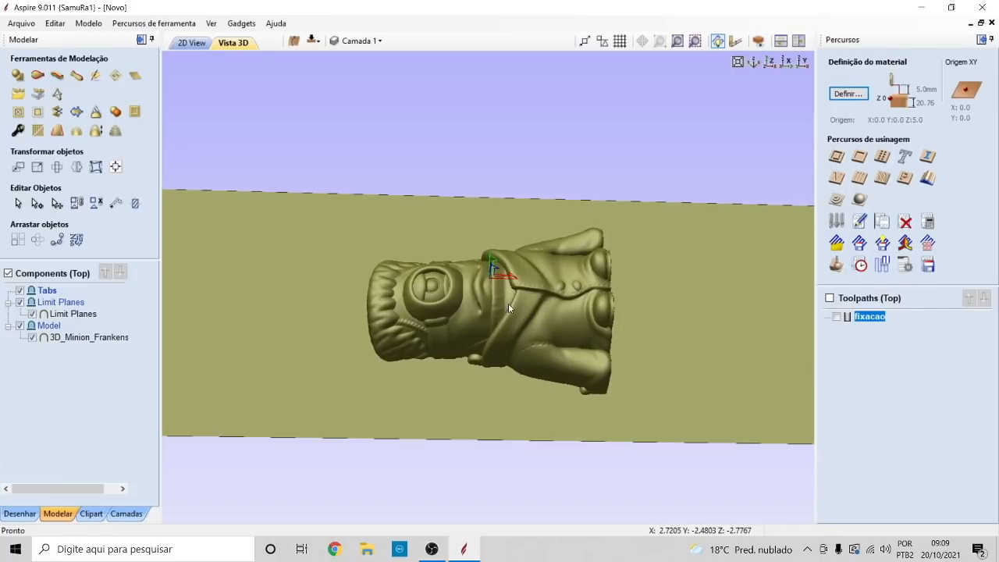
pyautogui.moveTo(471, 318); pyautogui.dragTo(452, 154)
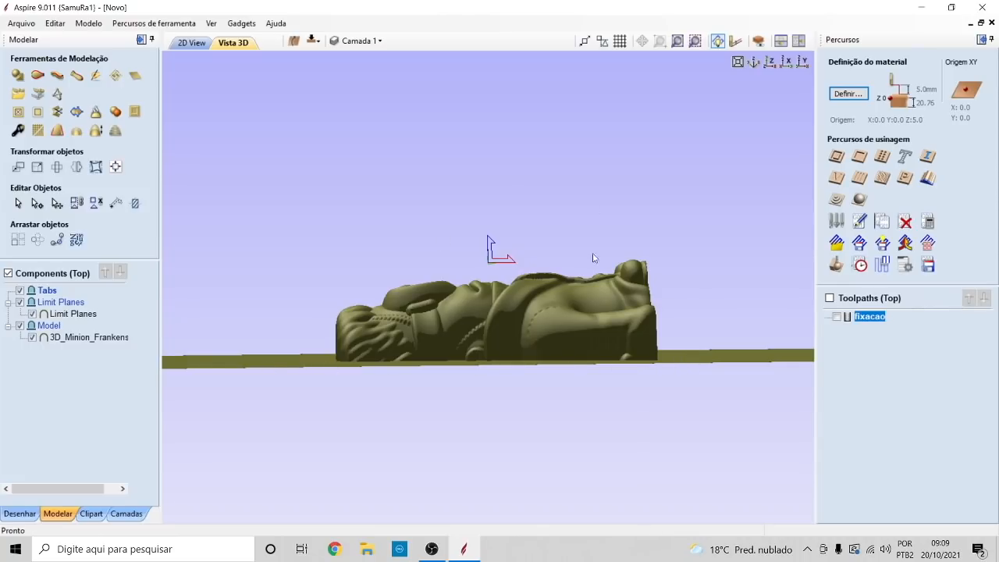
pyautogui.moveTo(546, 283); pyautogui.dragTo(575, 261)
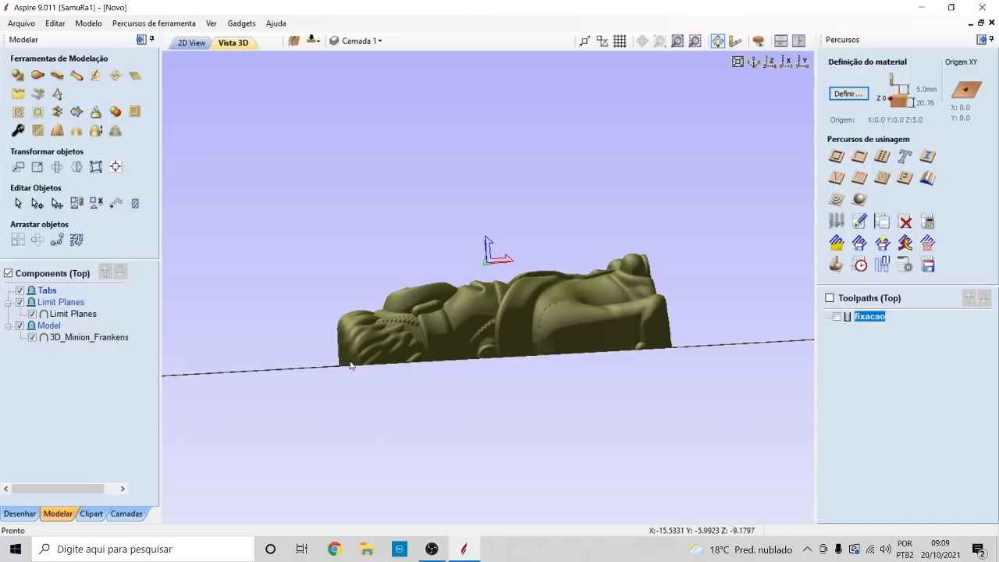
pyautogui.moveTo(351, 370); pyautogui.dragTo(624, 458)
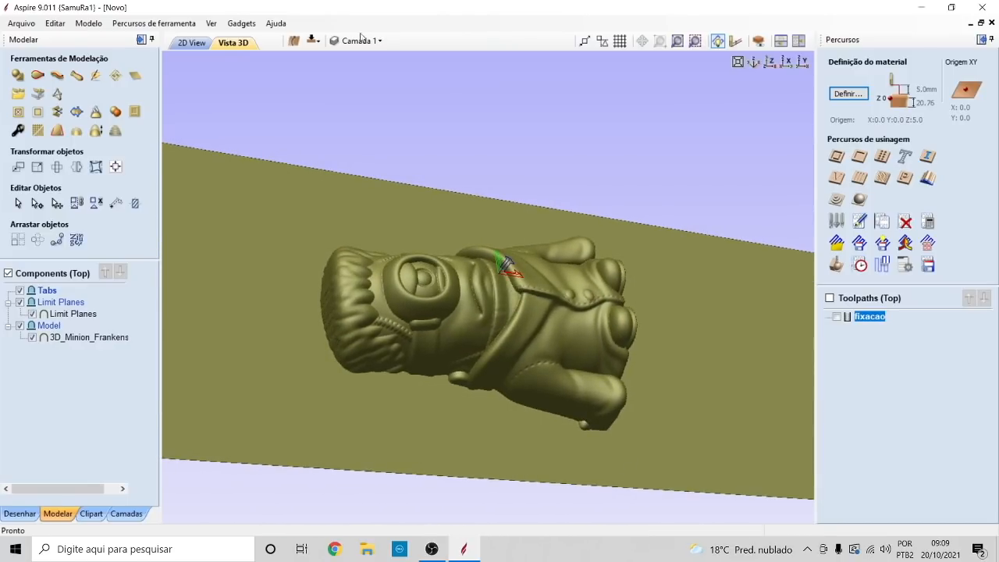
# - Switch to the bottom side, examine the back of the Minion model from several angles and return to the top side
pyautogui.click(313, 43)
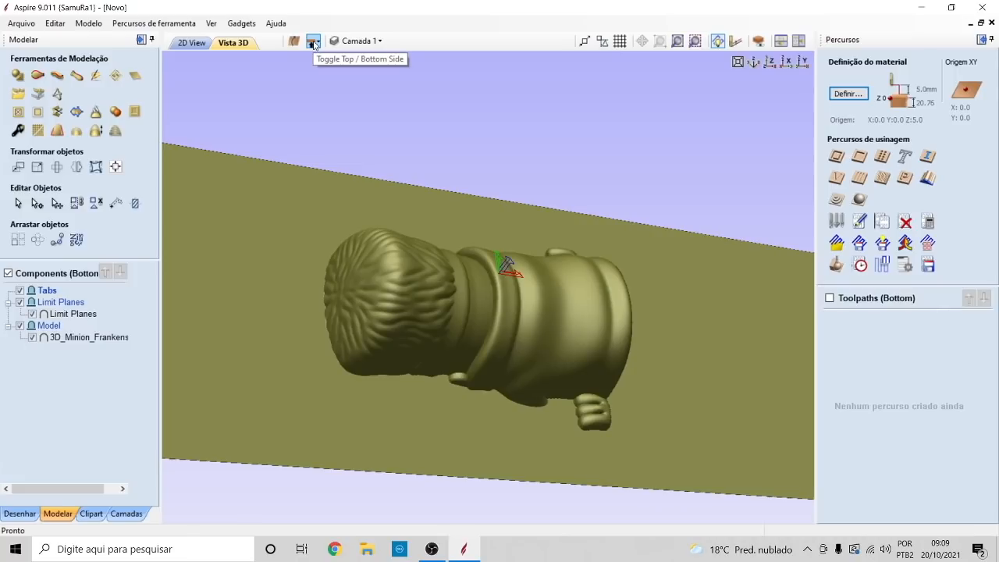
pyautogui.moveTo(552, 293); pyautogui.dragTo(441, 258)
pyautogui.moveTo(479, 322); pyautogui.dragTo(472, 176)
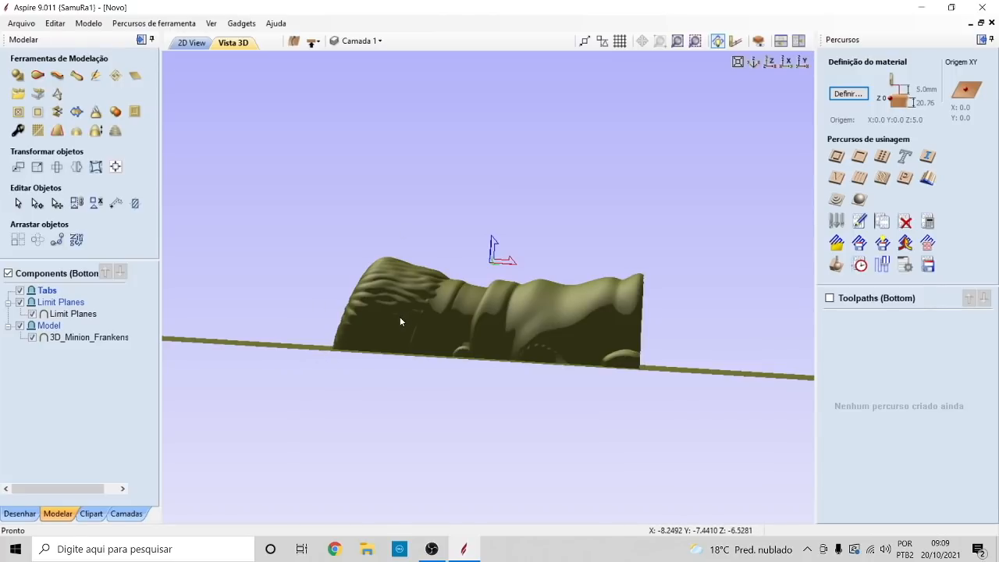
pyautogui.moveTo(420, 313); pyautogui.dragTo(448, 376)
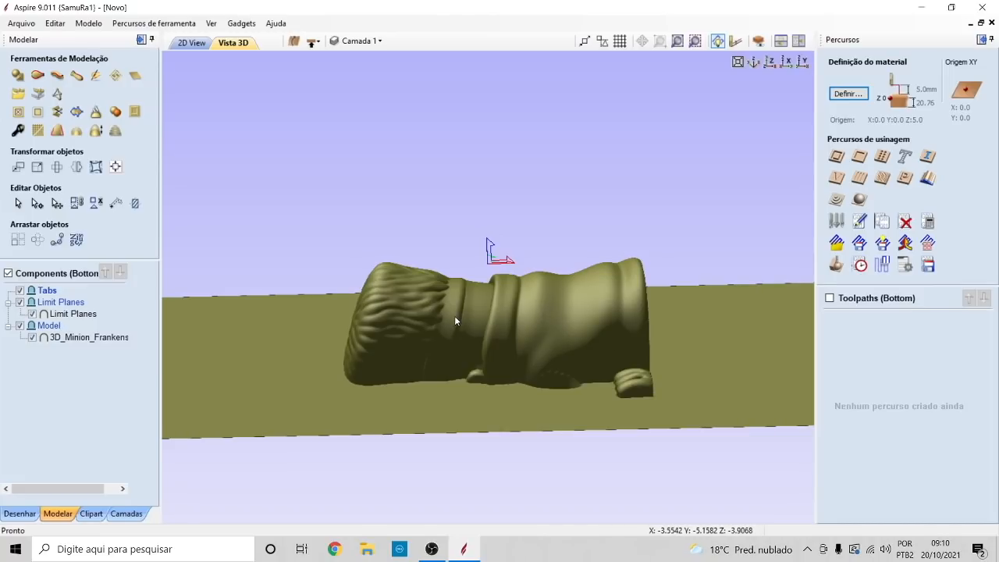
pyautogui.moveTo(569, 323); pyautogui.dragTo(534, 362)
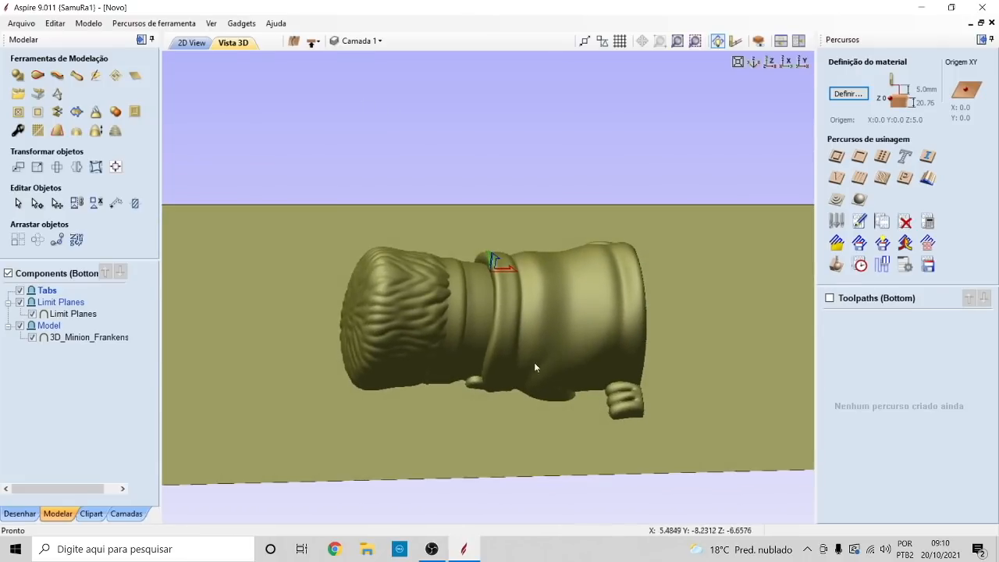
pyautogui.click(318, 40)
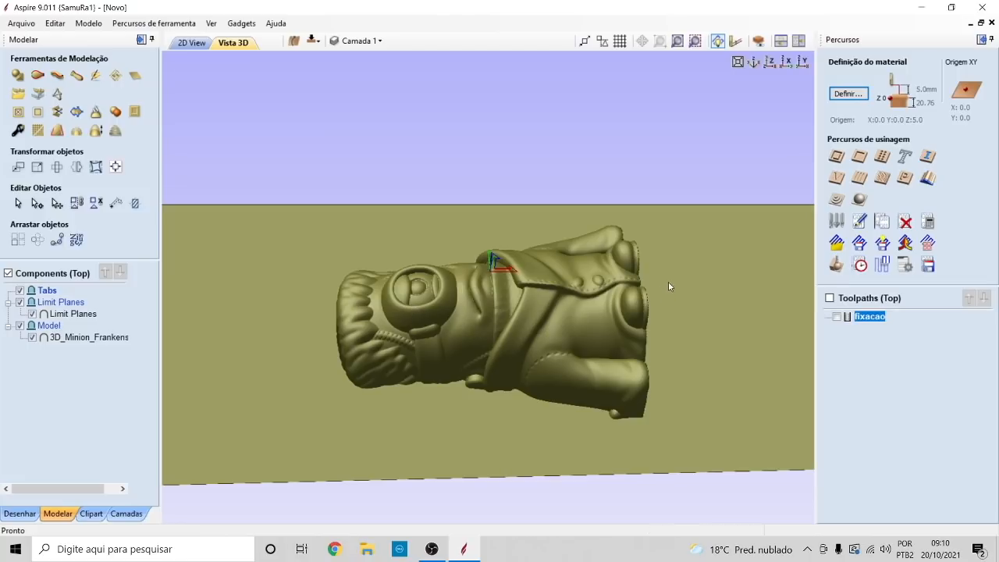
# - Examine the tab options of the 2D profile cut toolpath and close it without calculating
pyautogui.click(837, 157)
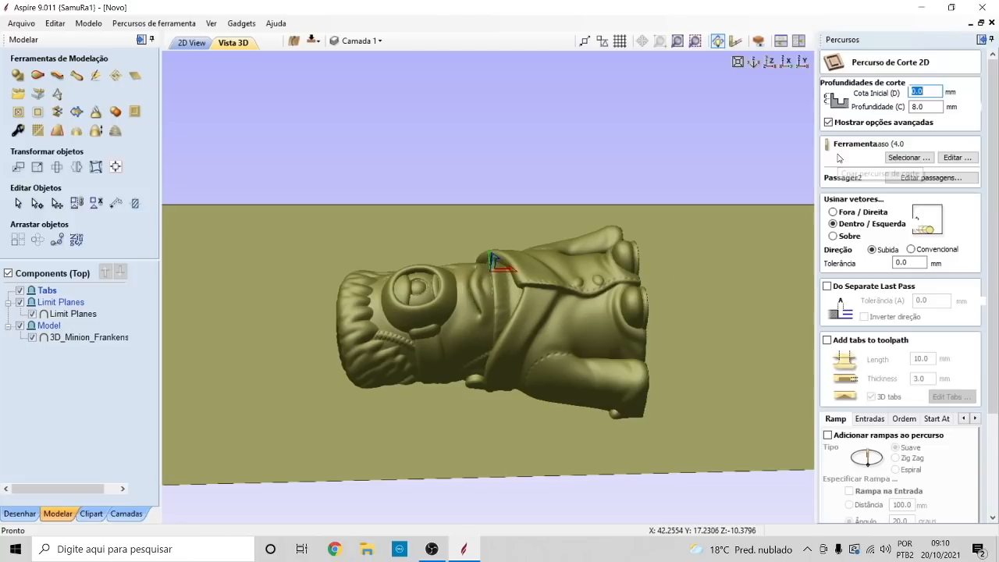
pyautogui.scroll(-1, 924, 371)
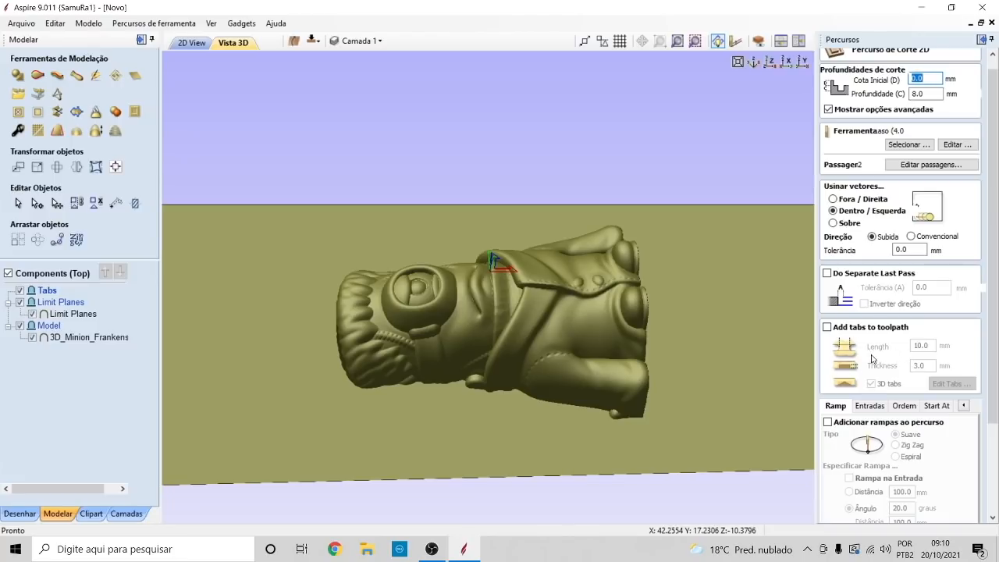
pyautogui.scroll(-3, 865, 353)
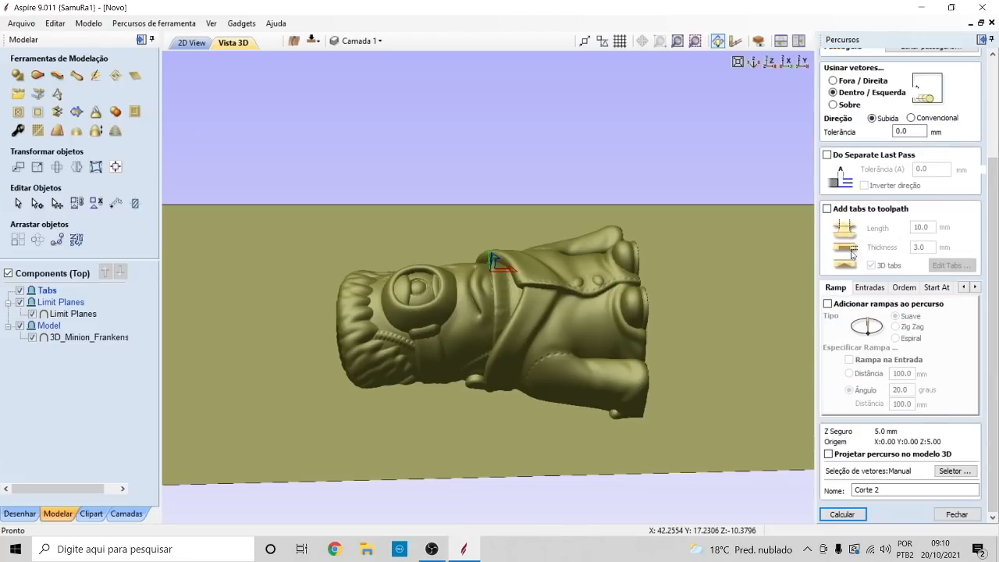
pyautogui.click(957, 515)
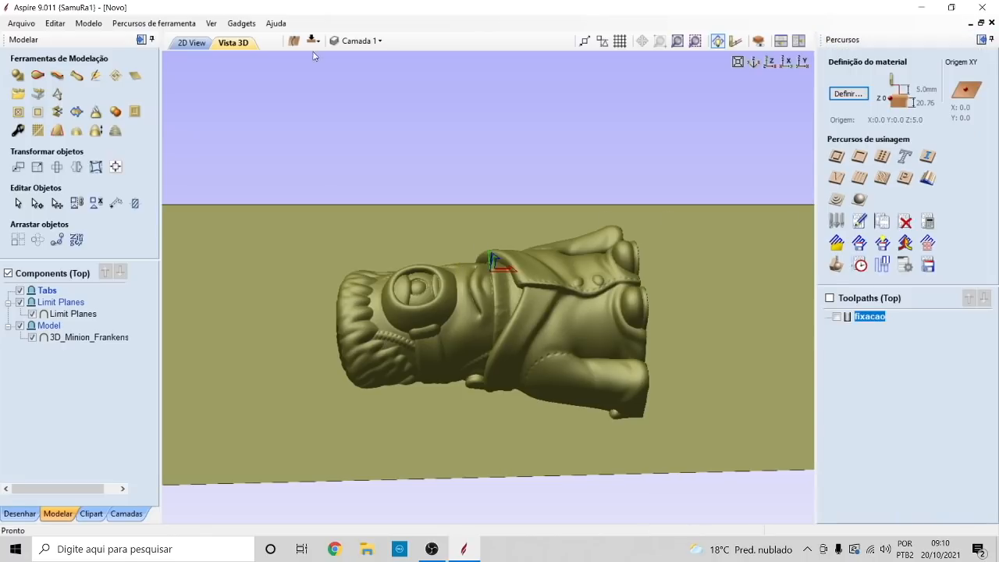
# - Insert the circular tab from the 3D Tabs clipart library beside the Minion's head on the top side
pyautogui.moveTo(423, 230); pyautogui.dragTo(368, 321)
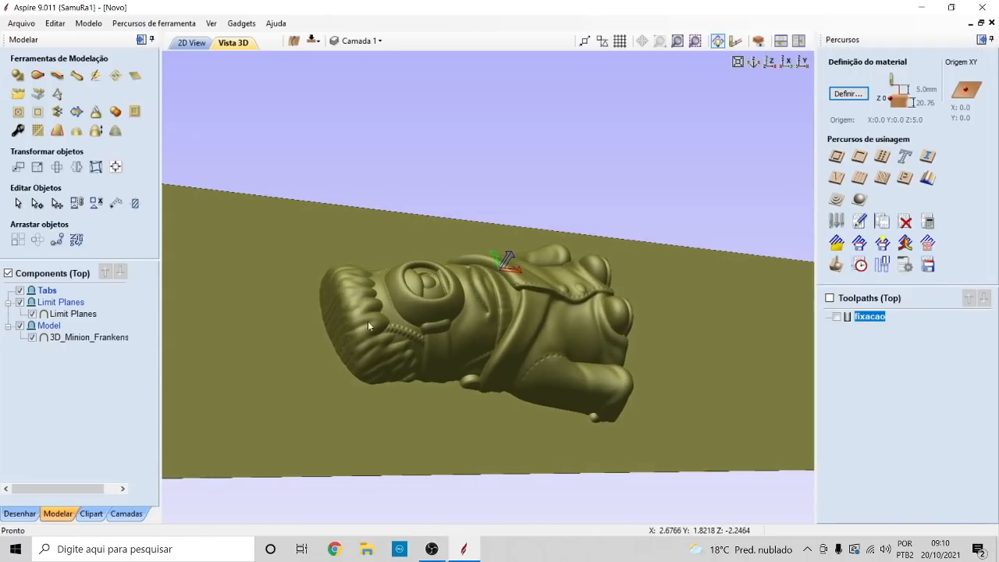
pyautogui.moveTo(507, 327); pyautogui.dragTo(336, 281)
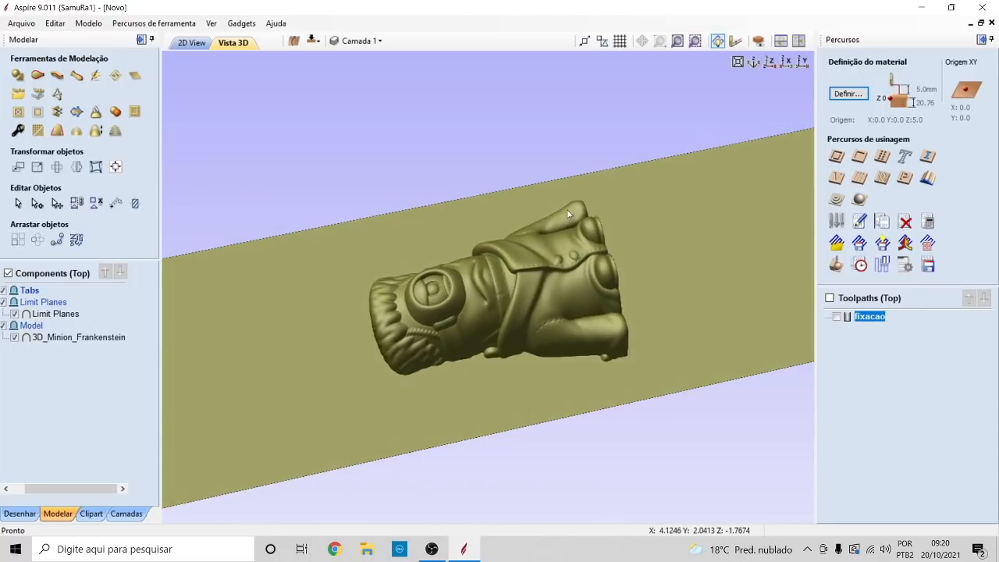
pyautogui.moveTo(594, 234); pyautogui.dragTo(615, 243)
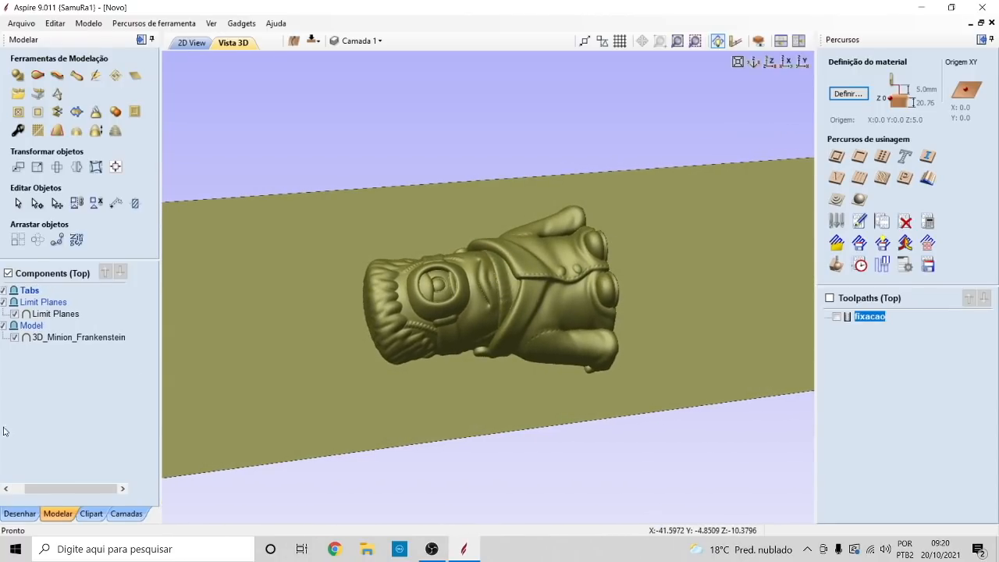
pyautogui.click(92, 513)
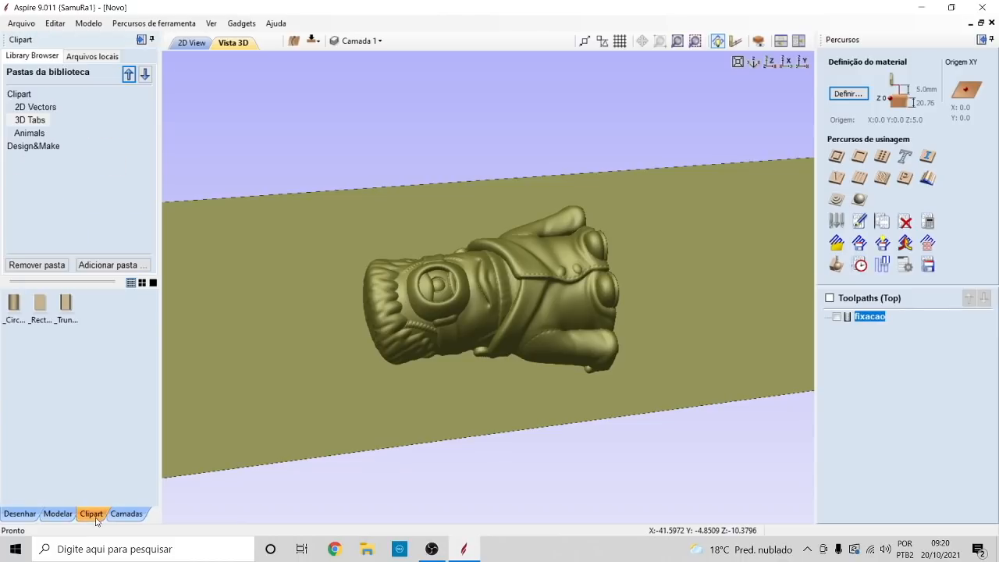
pyautogui.click(36, 120)
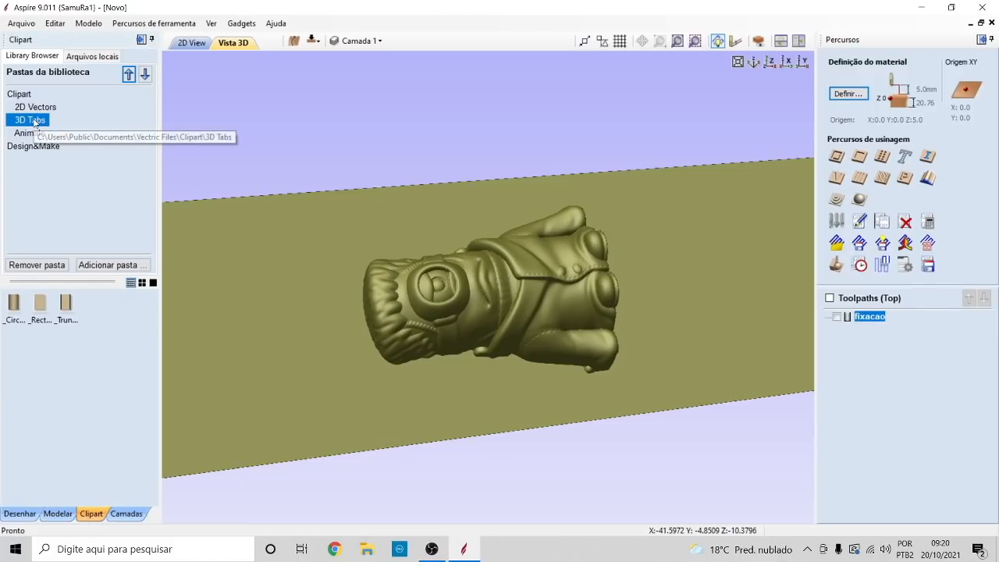
pyautogui.moveTo(14, 304); pyautogui.dragTo(238, 331)
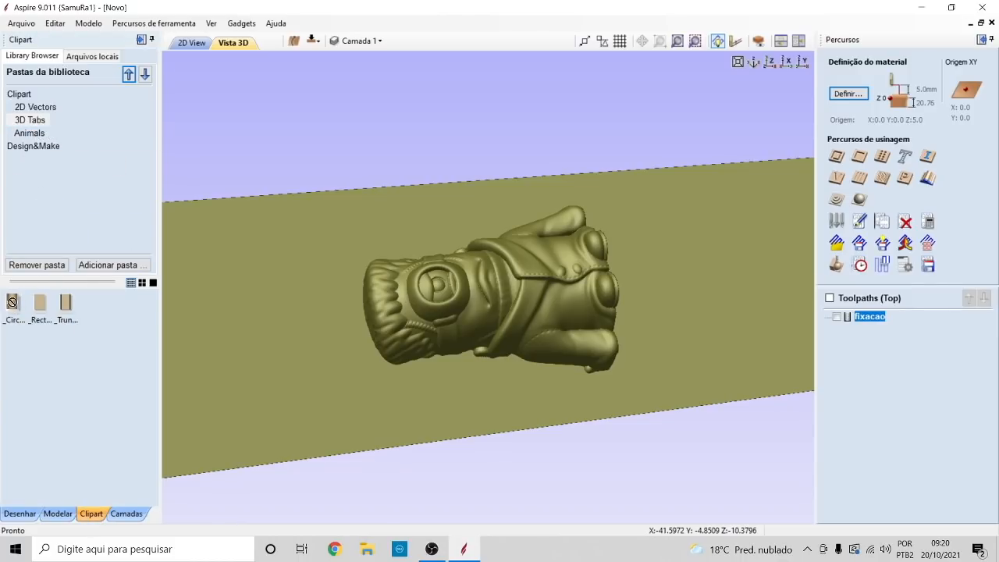
pyautogui.moveTo(317, 322); pyautogui.dragTo(326, 320)
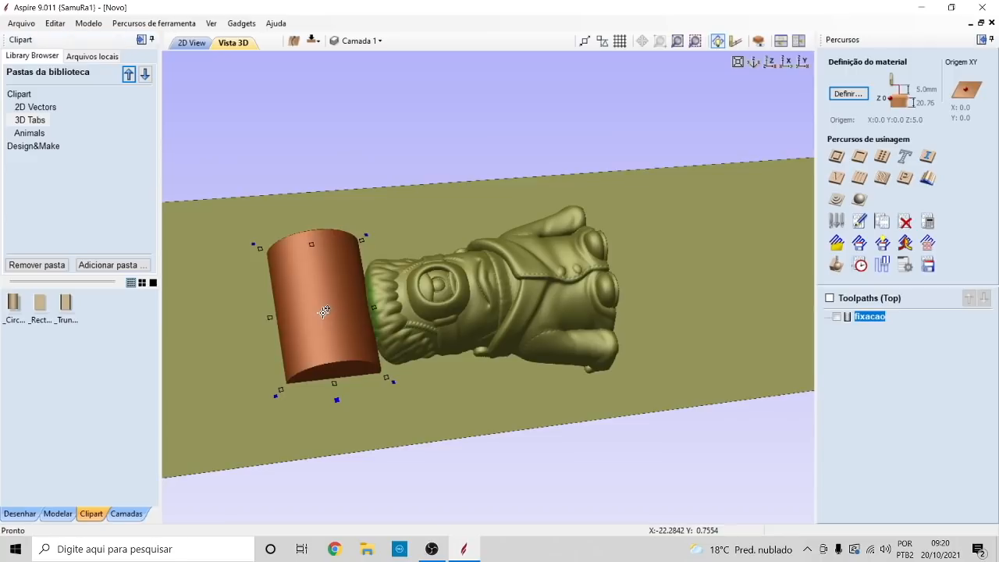
pyautogui.click(58, 513)
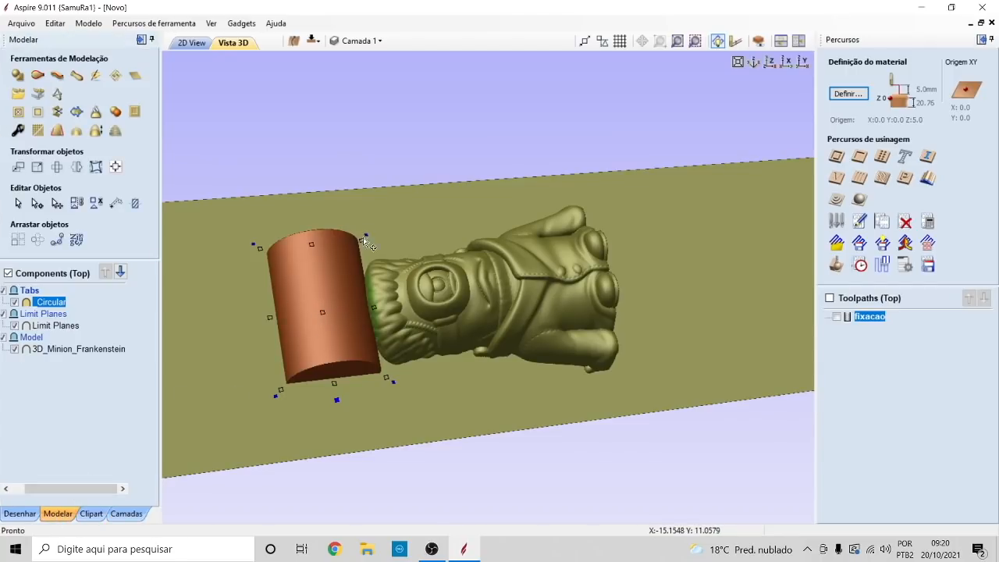
# - Scale the circular tab down to about 7.65 × 5.12 mm with one end touching the Minion's head
pyautogui.click(771, 63)
pyautogui.scroll(-2, 418, 254)
pyautogui.scroll(4, 445, 288)
pyautogui.scroll(1, 468, 294)
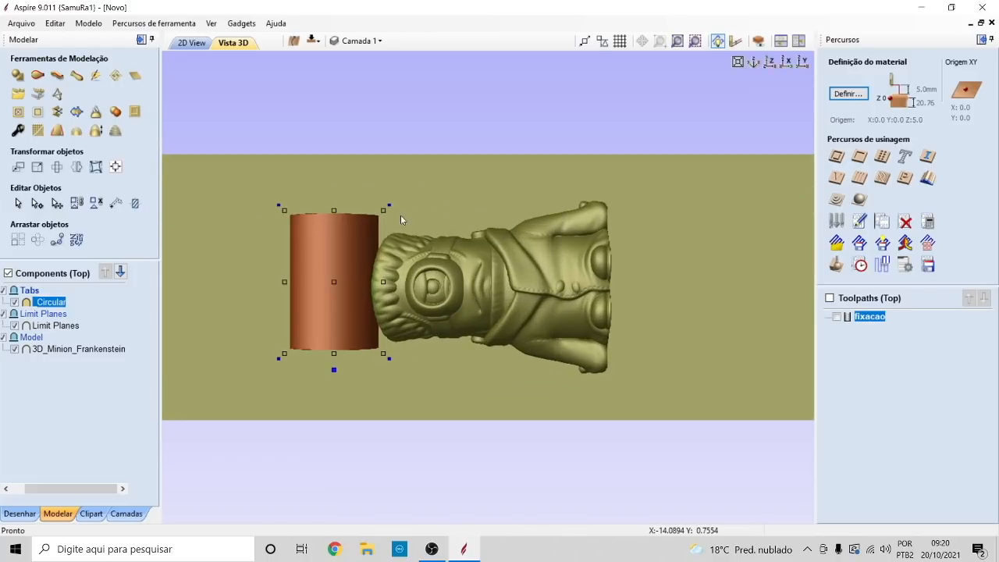
pyautogui.moveTo(387, 210); pyautogui.dragTo(358, 288)
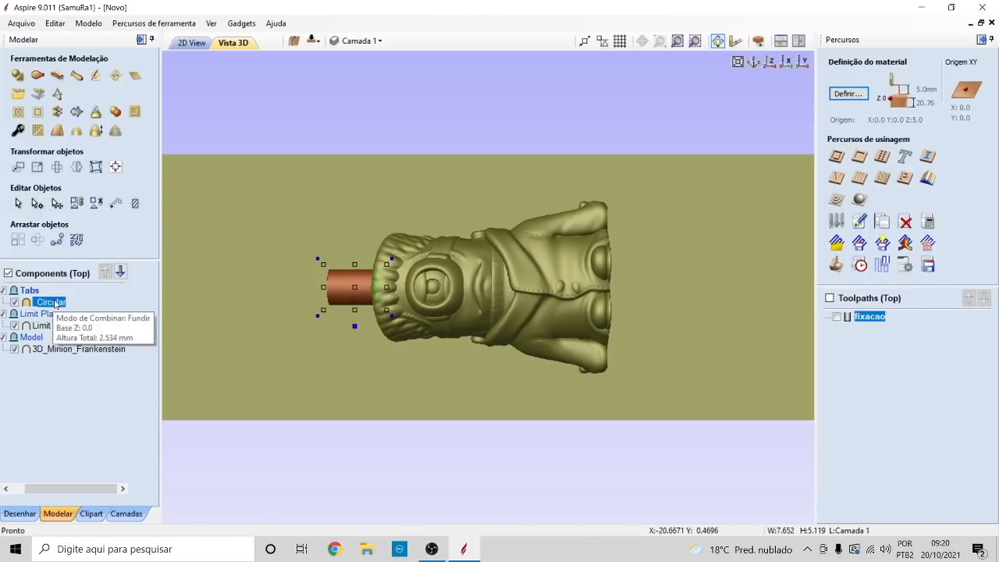
pyautogui.click(207, 241)
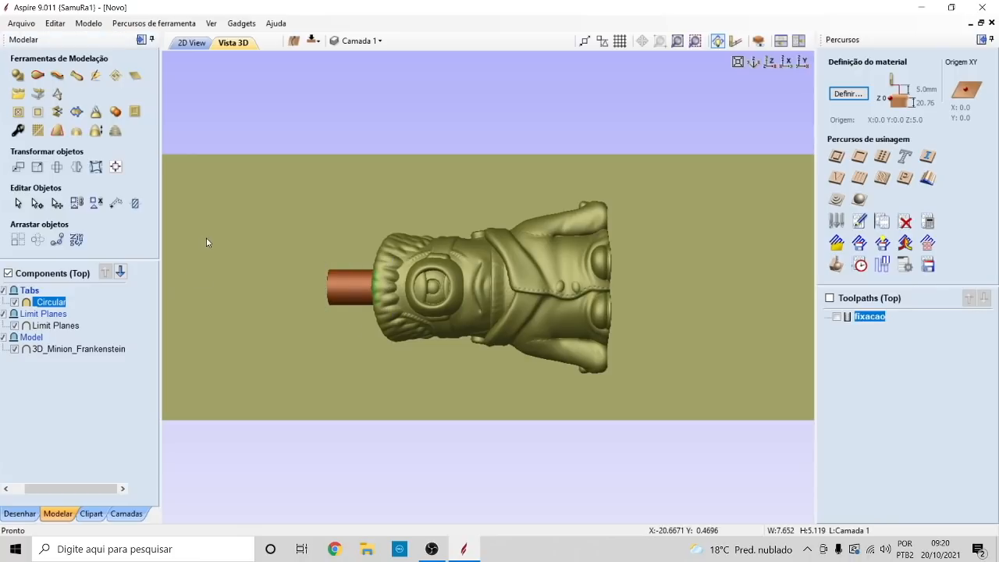
# - Duplicate the circular tab and move the copy horizontally to the Minion's foot end
pyautogui.rightClick(55, 305)
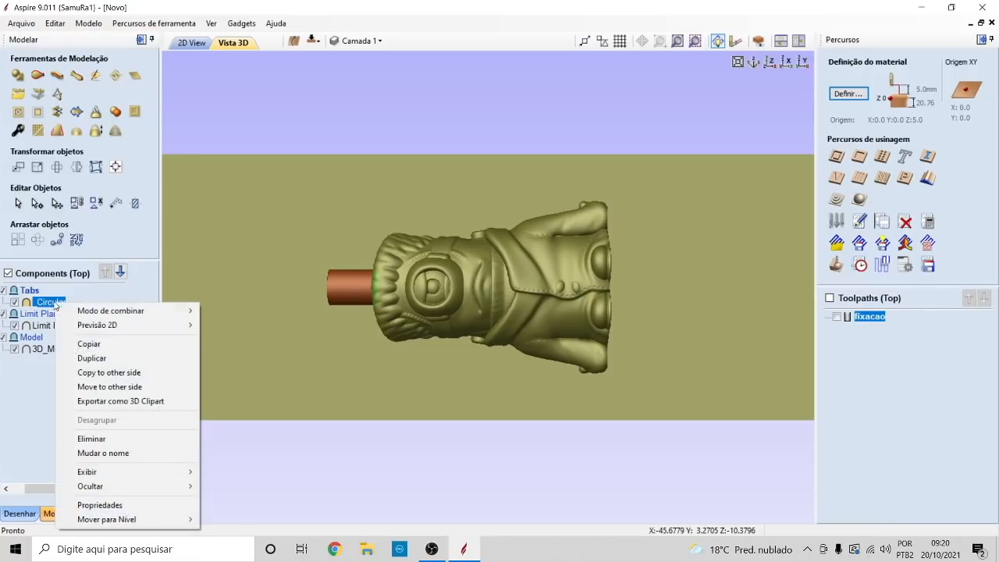
pyautogui.click(94, 358)
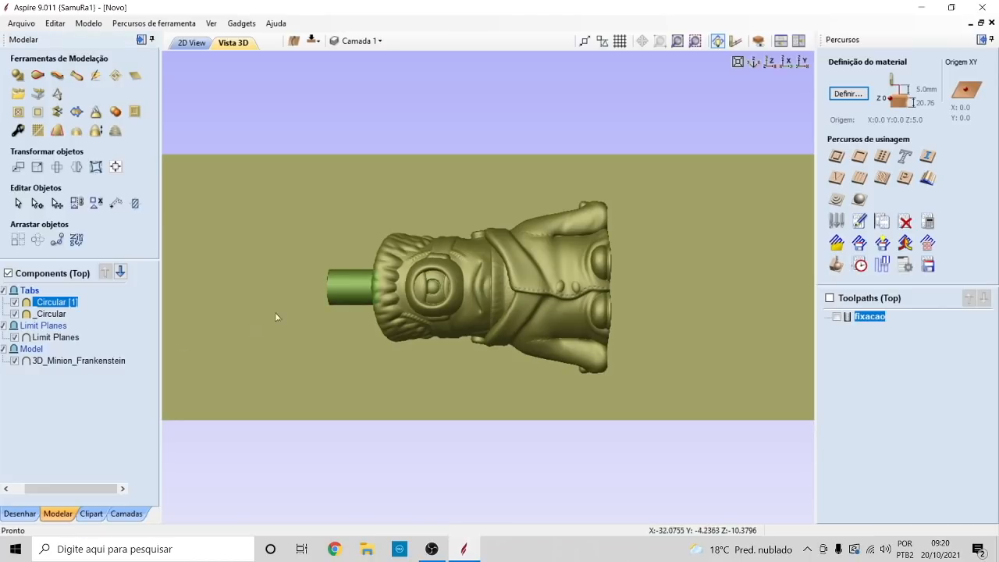
pyautogui.click(344, 287)
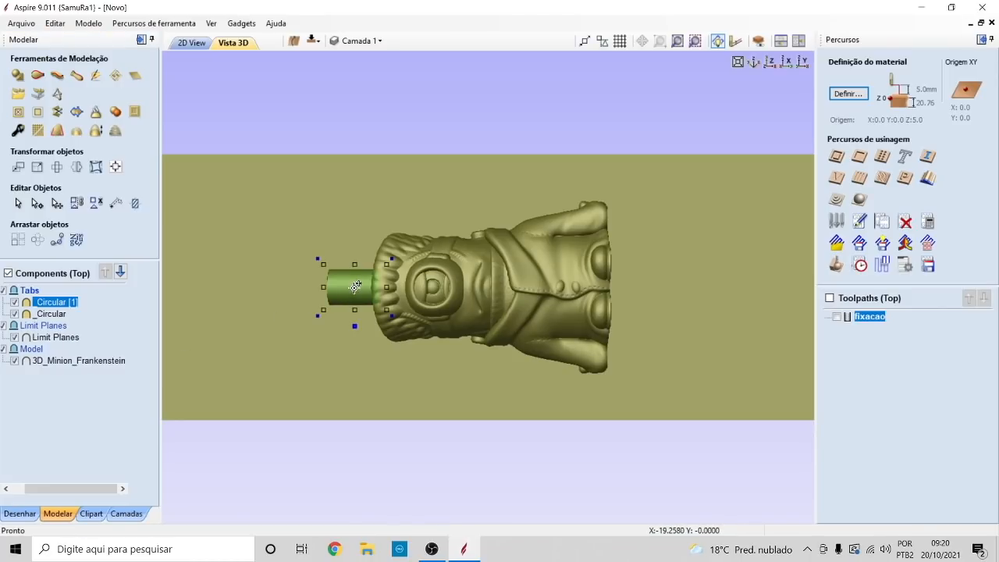
pyautogui.moveTo(356, 287); pyautogui.dragTo(639, 289)
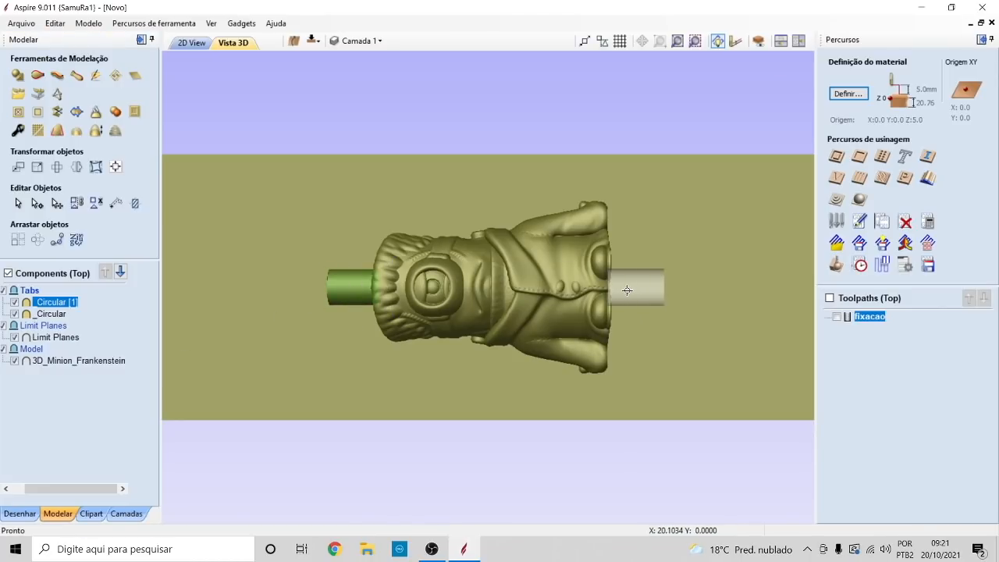
# - Check the two circular tabs from above and from the side, and copy both to the other side of the job
pyautogui.moveTo(692, 191); pyautogui.dragTo(640, 289)
pyautogui.click(771, 62)
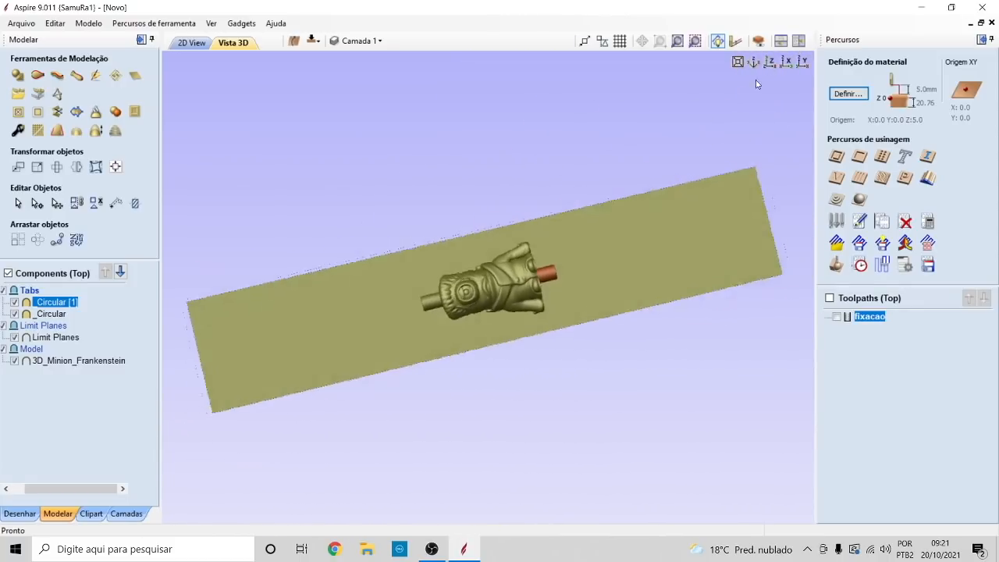
pyautogui.scroll(-1, 507, 286)
pyautogui.scroll(4, 507, 285)
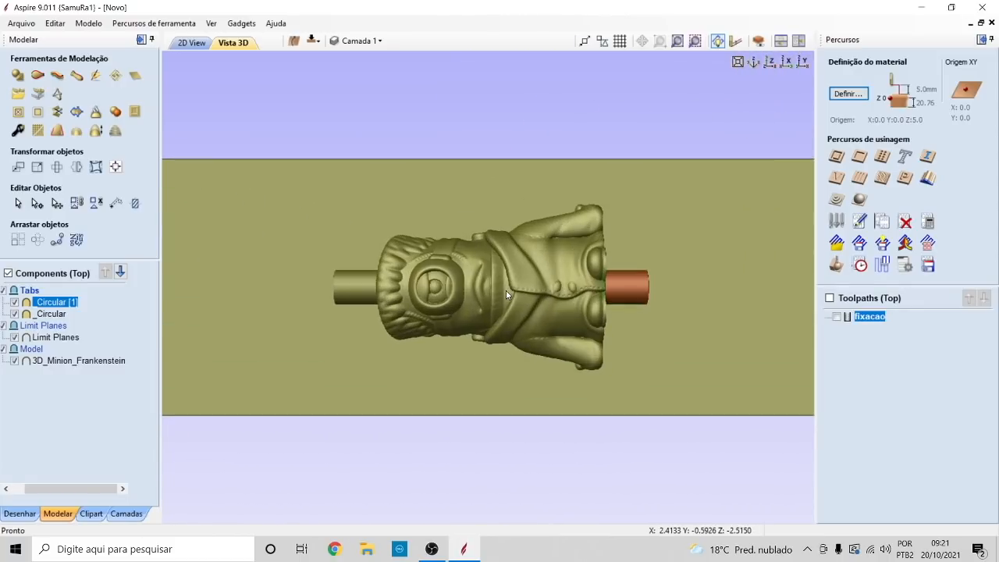
pyautogui.click(803, 64)
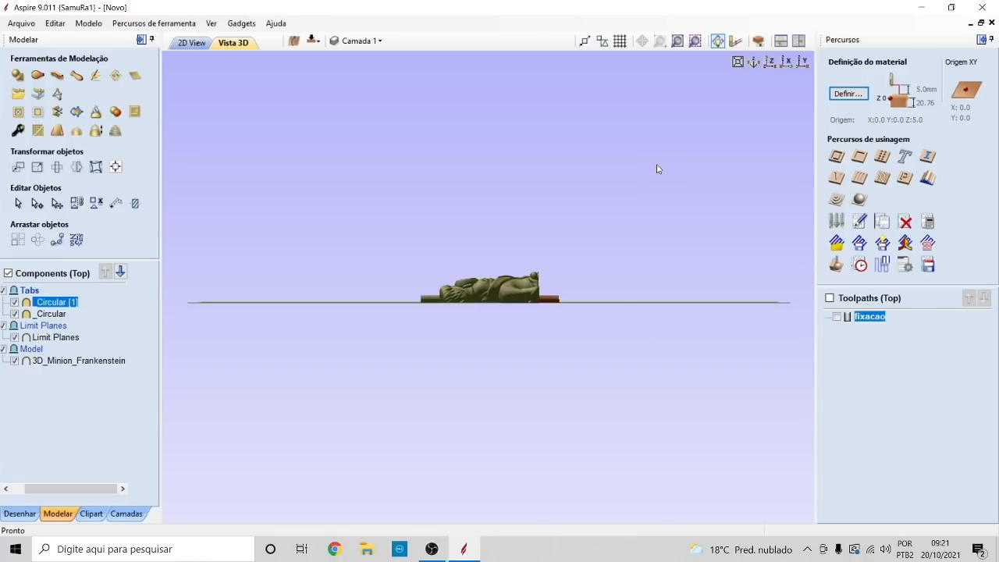
pyautogui.click(754, 68)
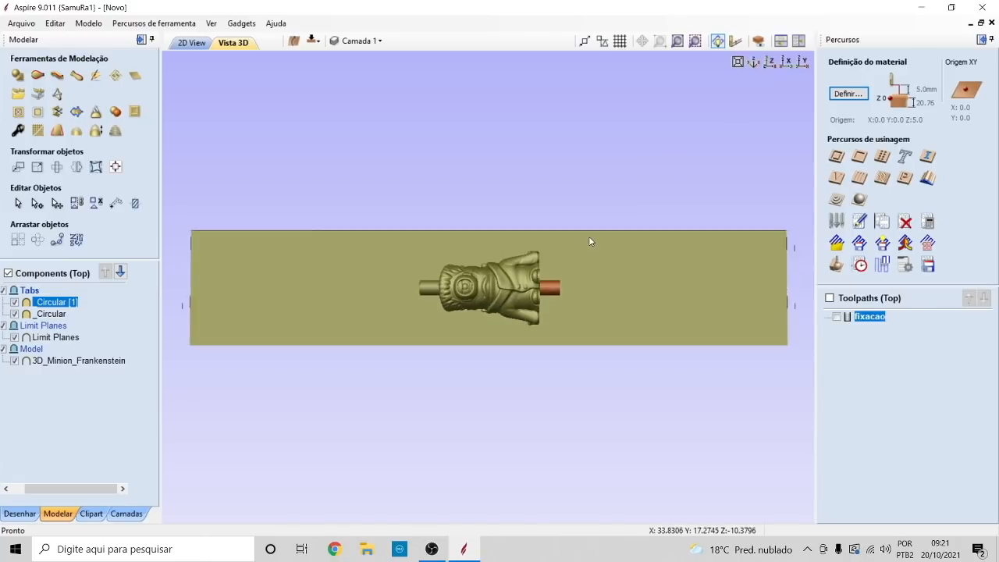
pyautogui.click(51, 314)
pyautogui.keyDown('ctrl'); pyautogui.click(51, 302); pyautogui.keyUp('ctrl')
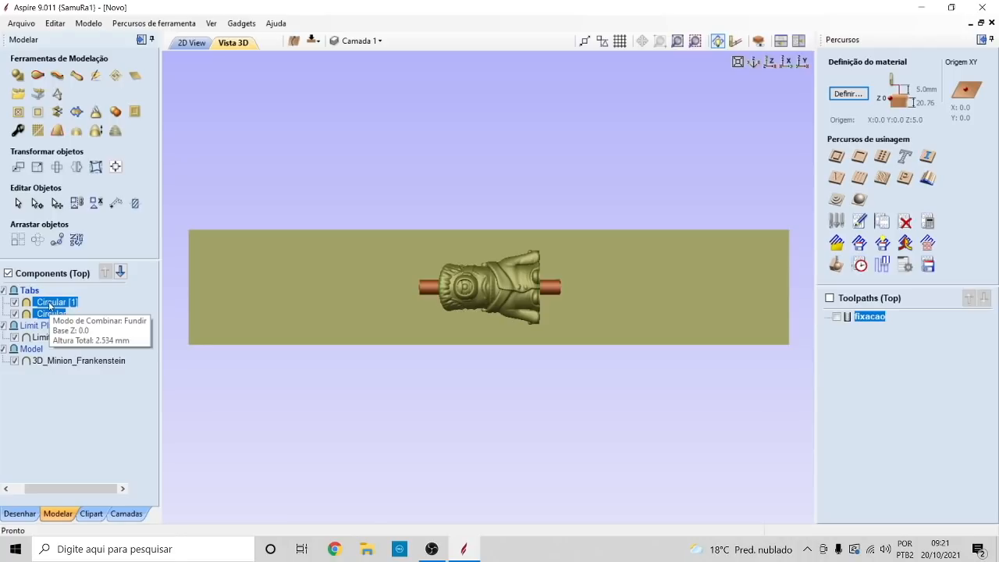
pyautogui.rightClick(50, 305)
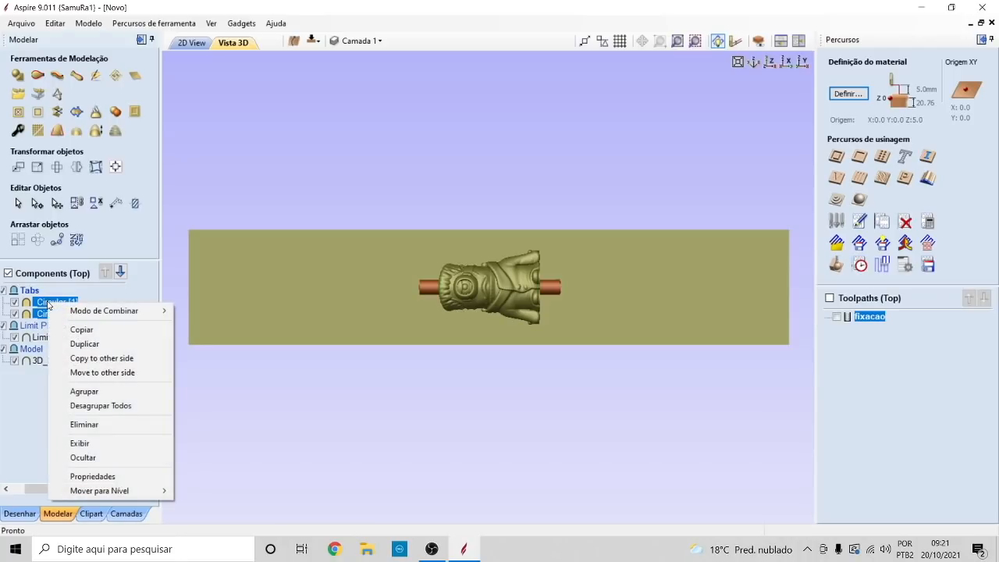
pyautogui.click(109, 359)
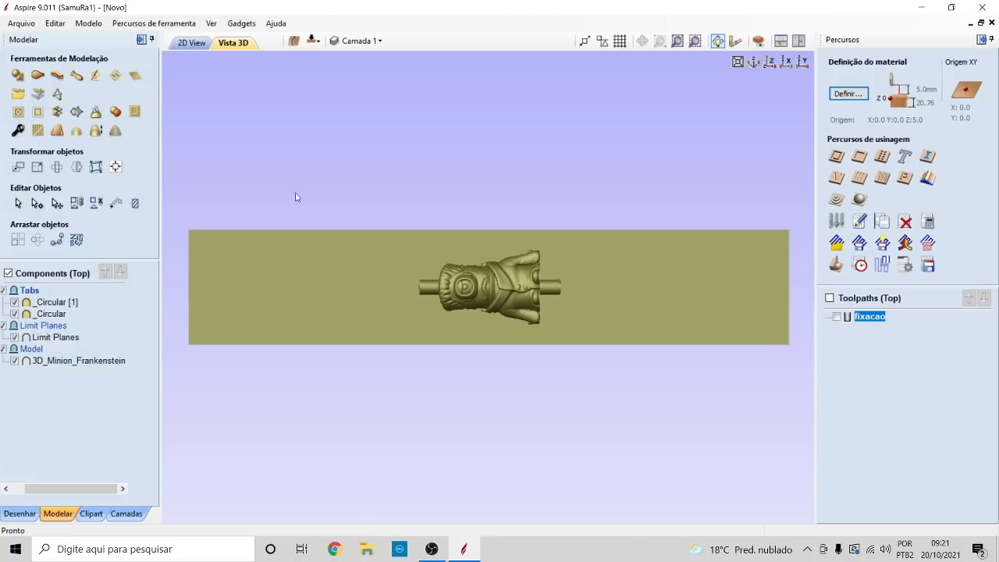
# - Compare the tabs on the top and bottom sides of the Minion, and examine the top side at an angle
pyautogui.click(313, 41)
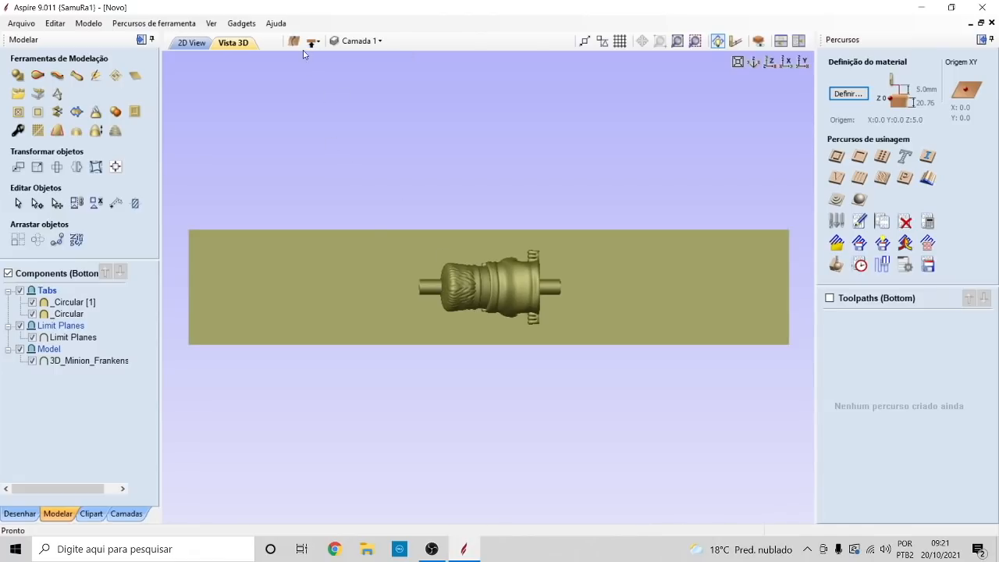
pyautogui.click(313, 41)
pyautogui.click(313, 41)
pyautogui.click(313, 41)
pyautogui.click(313, 41)
pyautogui.click(313, 41)
pyautogui.click(312, 41)
pyautogui.click(313, 42)
pyautogui.click(313, 41)
pyautogui.click(313, 41)
pyautogui.click(313, 42)
pyautogui.click(313, 42)
pyautogui.click(313, 41)
pyautogui.click(313, 42)
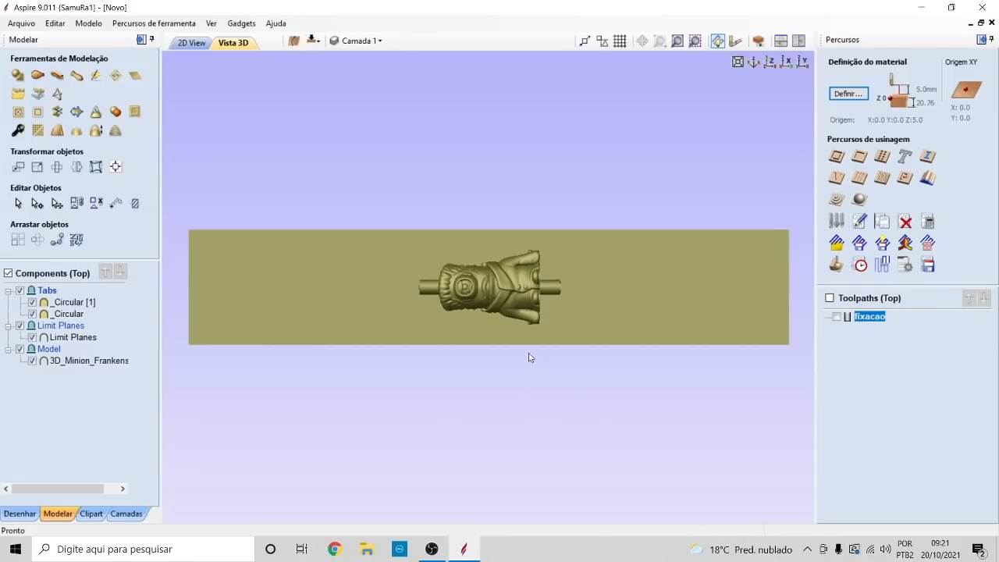
pyautogui.moveTo(550, 344); pyautogui.dragTo(593, 220)
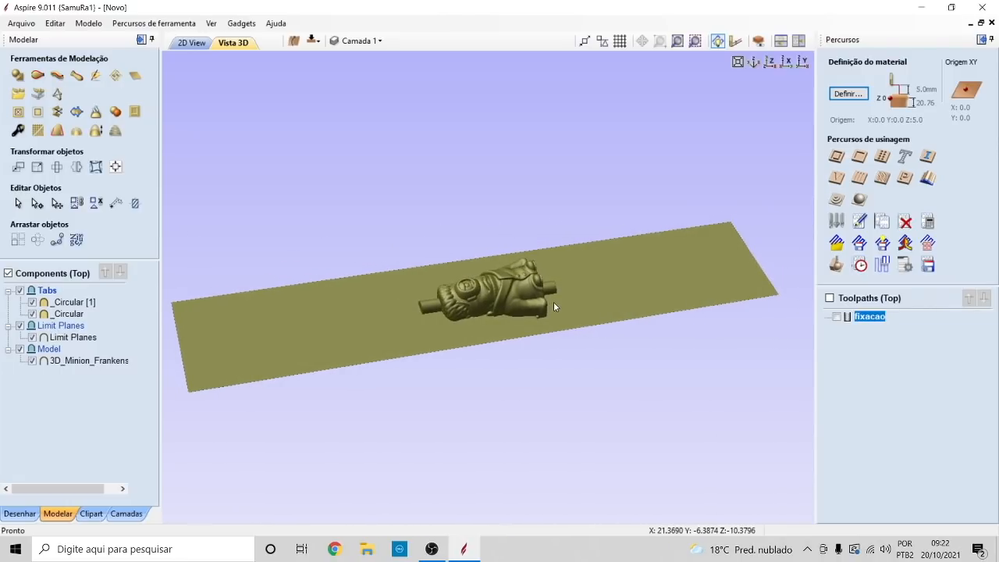
pyautogui.scroll(5, 553, 301)
pyautogui.scroll(-2, 476, 299)
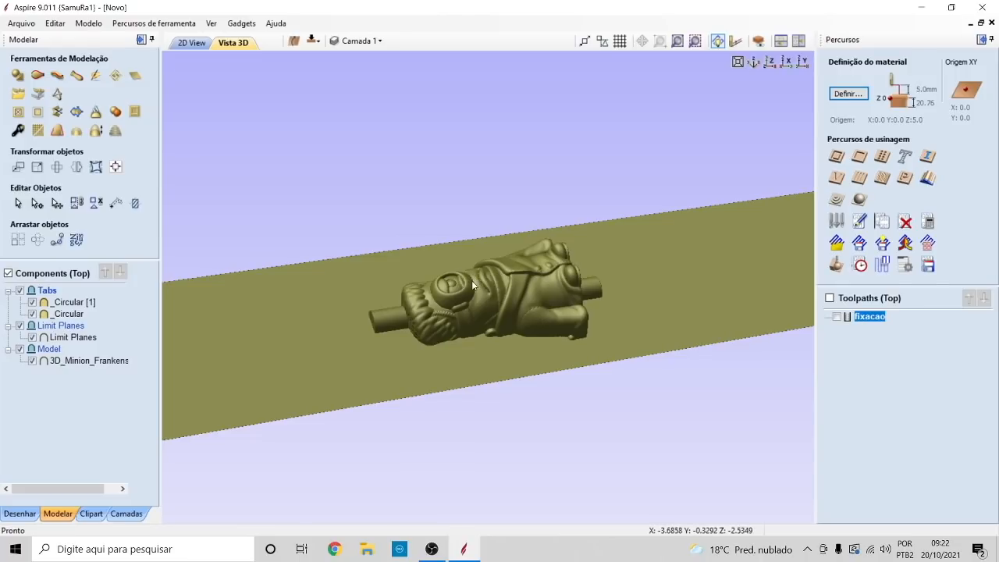
# - Start a 3D roughing toolpath using the Topo Raso (4.0 mm) flat end mill
pyautogui.click(837, 201)
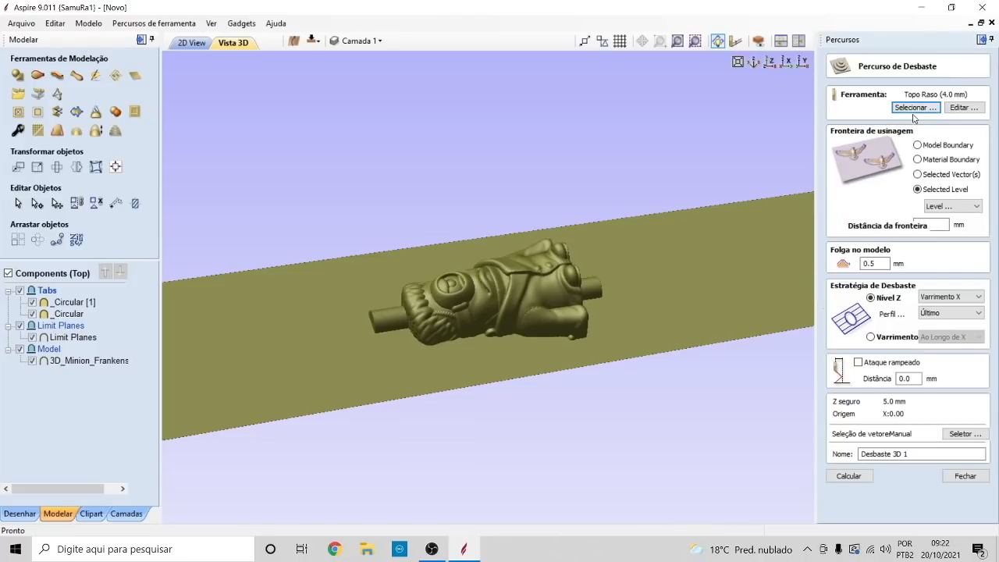
pyautogui.click(916, 107)
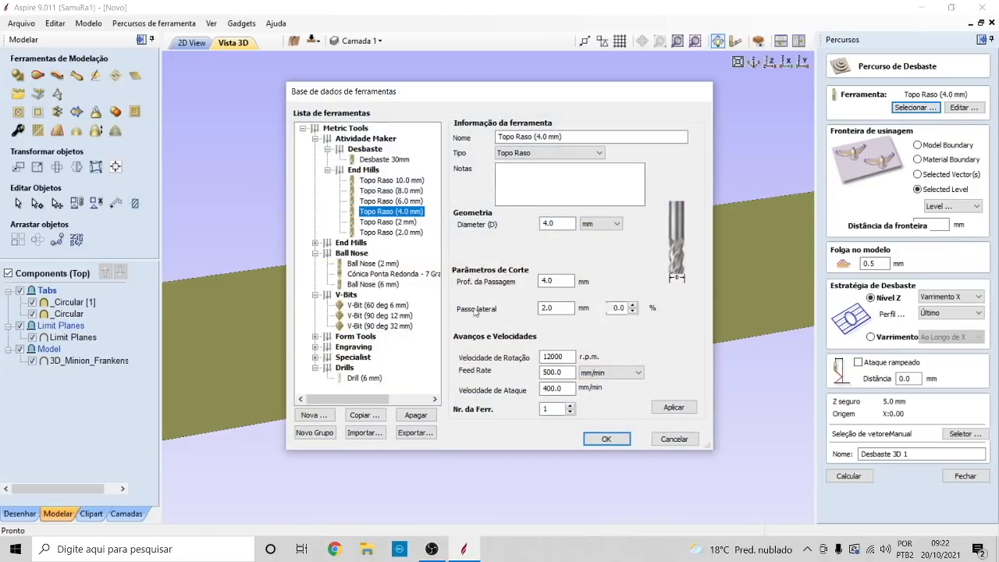
pyautogui.click(607, 439)
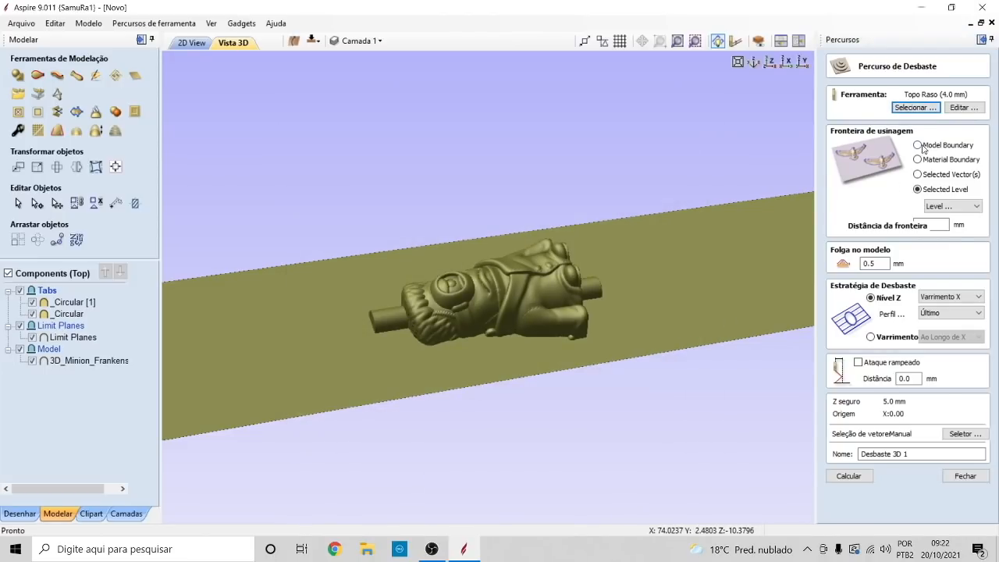
# - Try the model, material and selected-vector machining boundaries for the roughing toolpath
pyautogui.click(918, 145)
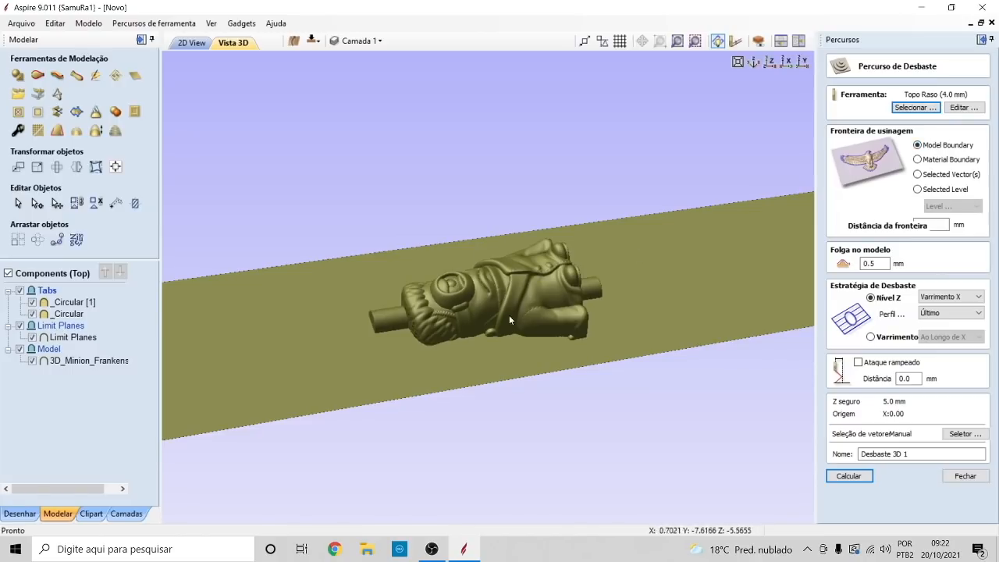
pyautogui.click(918, 159)
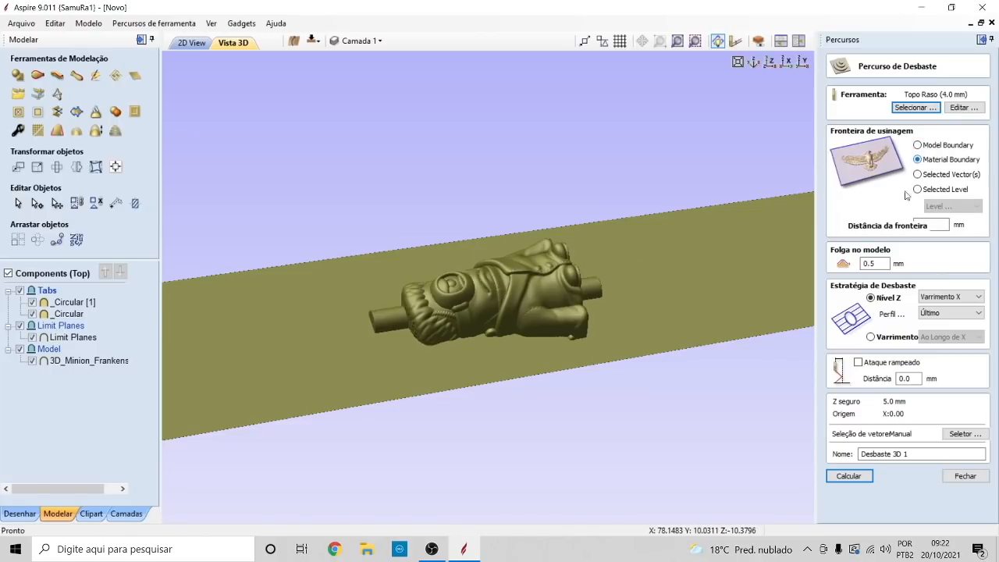
pyautogui.scroll(-2, 709, 285)
pyautogui.scroll(-1, 707, 283)
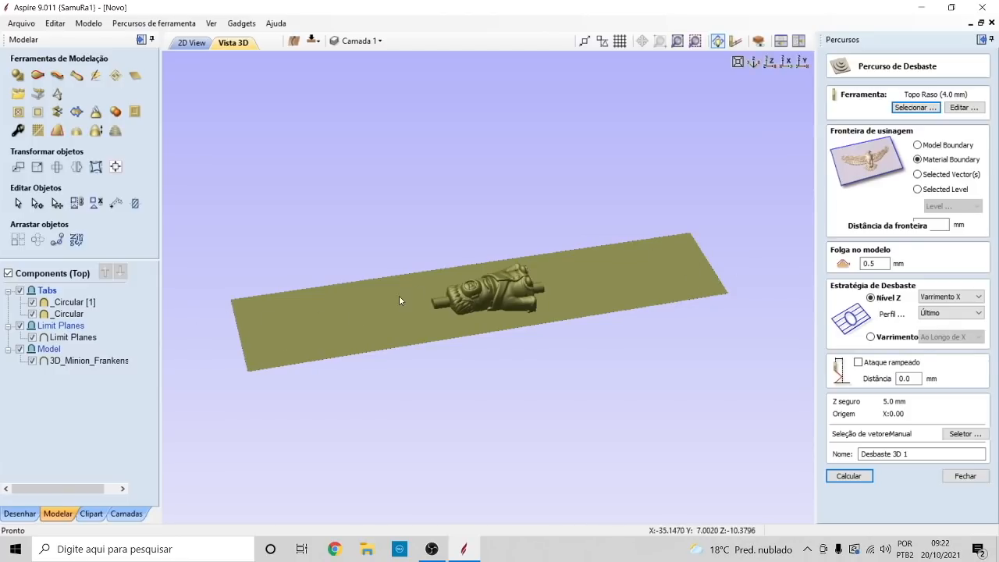
pyautogui.click(918, 174)
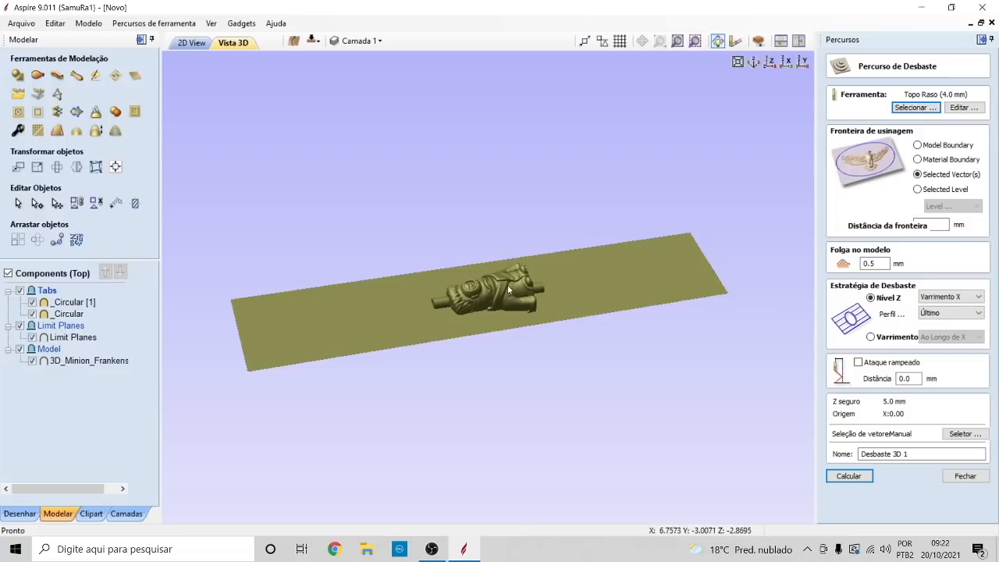
# - Limit the roughing boundary to a selected level and choose the Model level
pyautogui.click(919, 189)
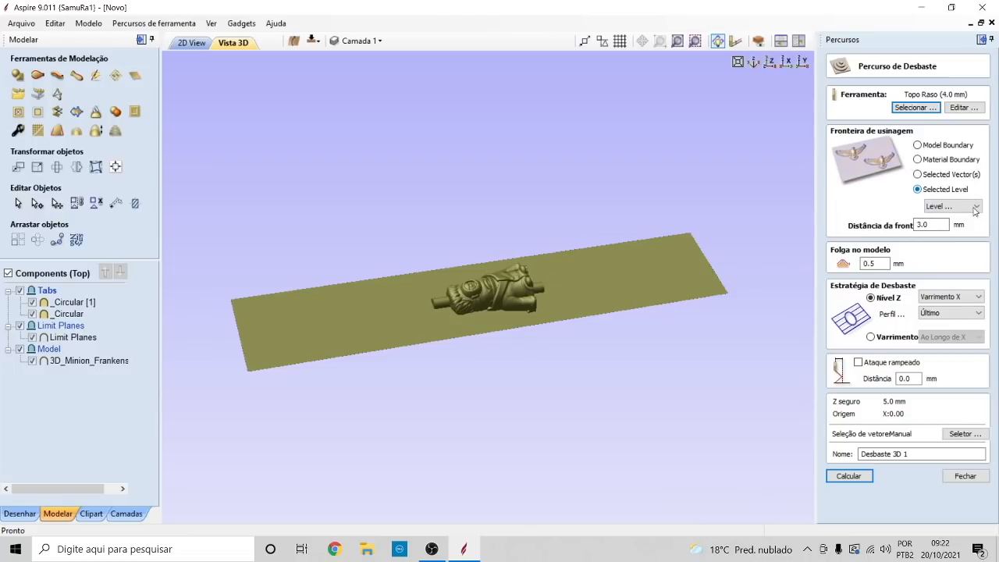
pyautogui.click(974, 208)
pyautogui.click(941, 245)
# - Set the roughing boundary offset around the Minion to 3 mm, after trying 10 mm
pyautogui.click(933, 224)
pyautogui.scroll(-2, 515, 296)
pyautogui.scroll(4, 497, 304)
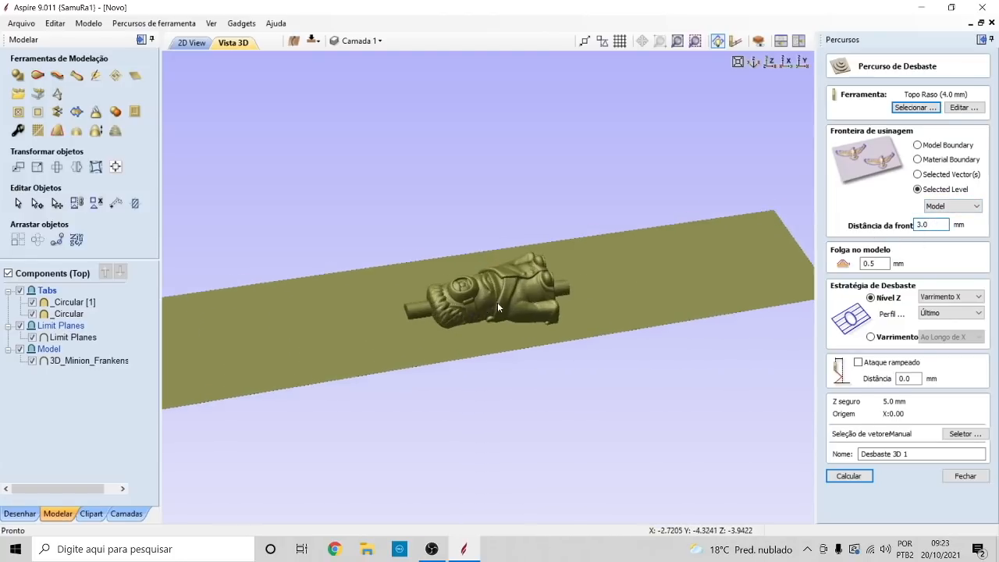
pyautogui.scroll(3, 498, 302)
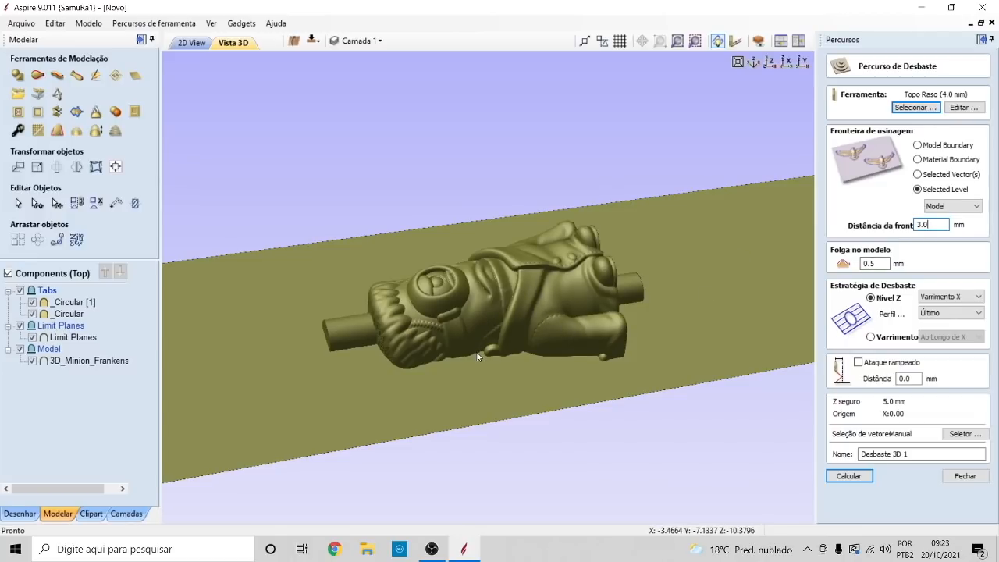
pyautogui.doubleClick(940, 224)
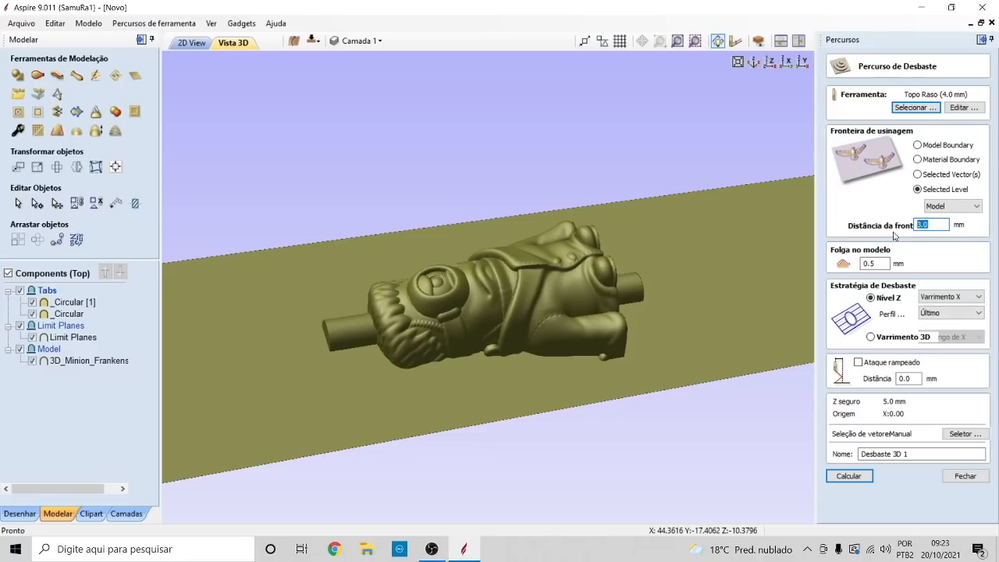
pyautogui.write('3')
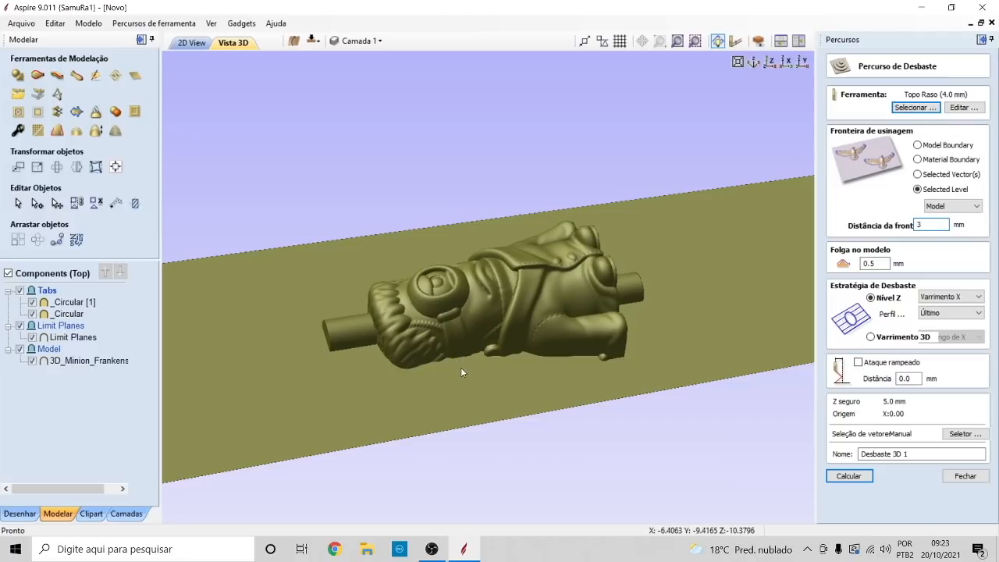
pyautogui.moveTo(932, 225); pyautogui.dragTo(878, 223)
pyautogui.write('10')
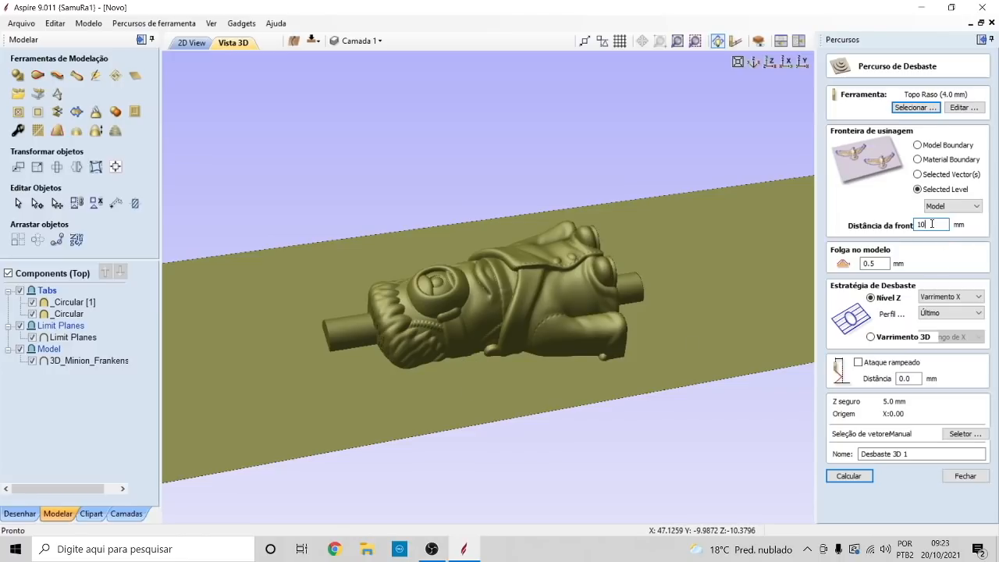
pyautogui.write('3')
# - Review the machining allowance against the Minion's side profile, and try the 3D raster strategy before restoring Z Level
pyautogui.click(880, 263)
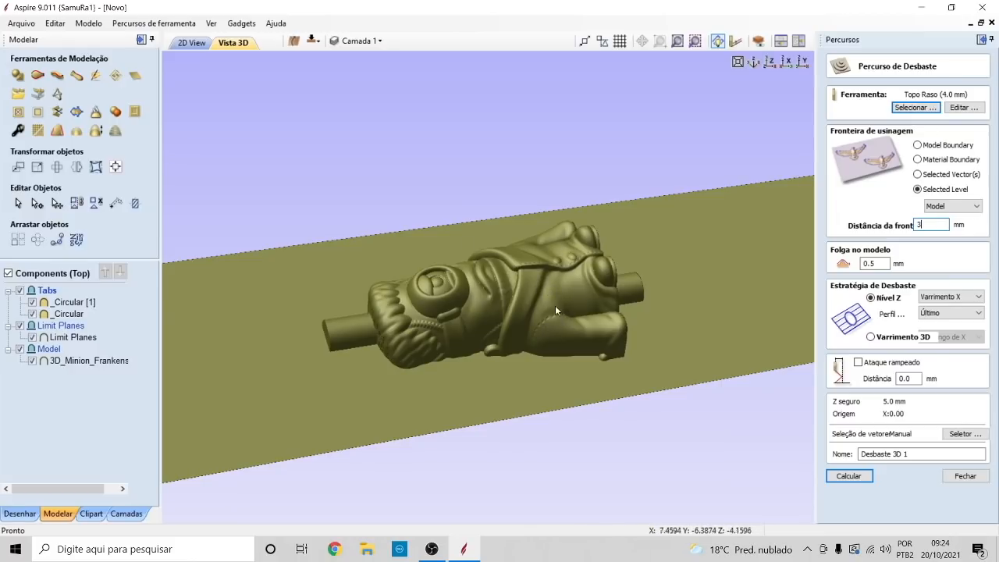
pyautogui.doubleClick(877, 262)
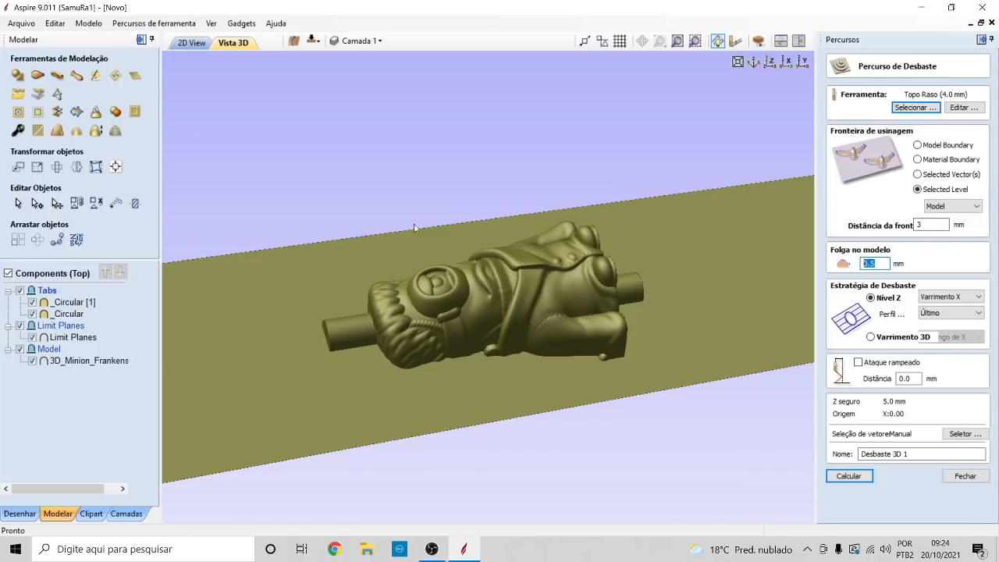
pyautogui.moveTo(502, 284); pyautogui.dragTo(486, 210)
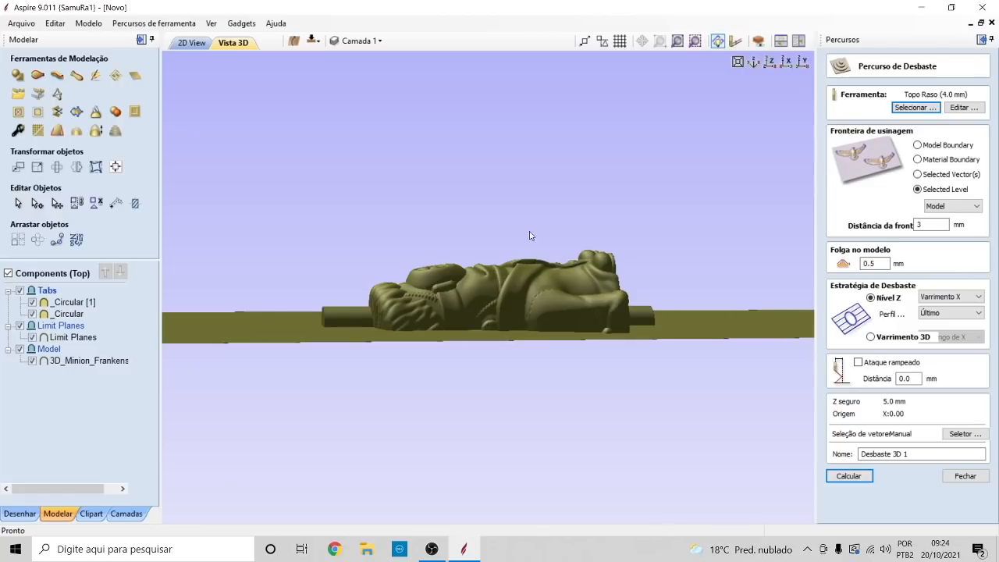
pyautogui.moveTo(530, 187); pyautogui.dragTo(561, 394)
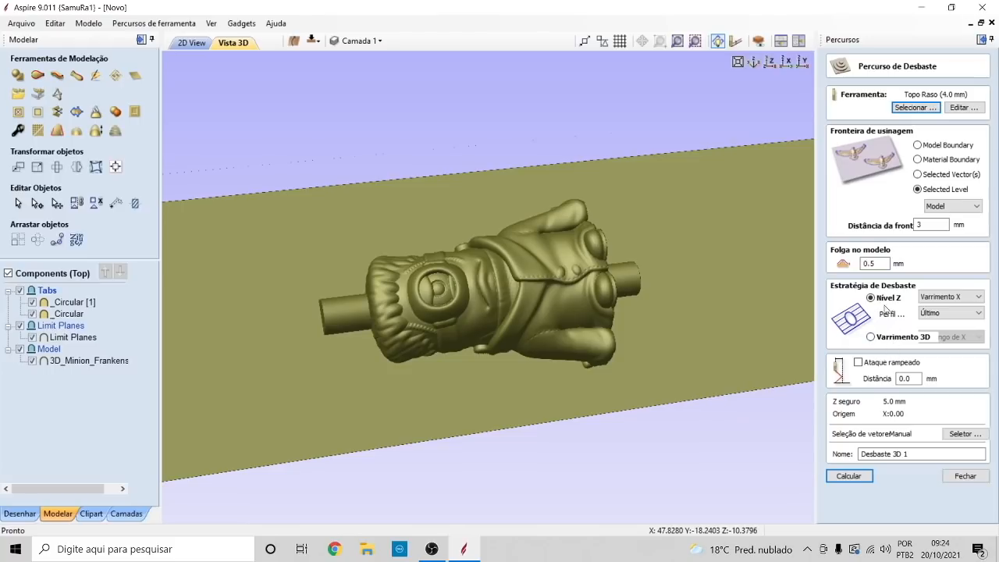
pyautogui.click(871, 336)
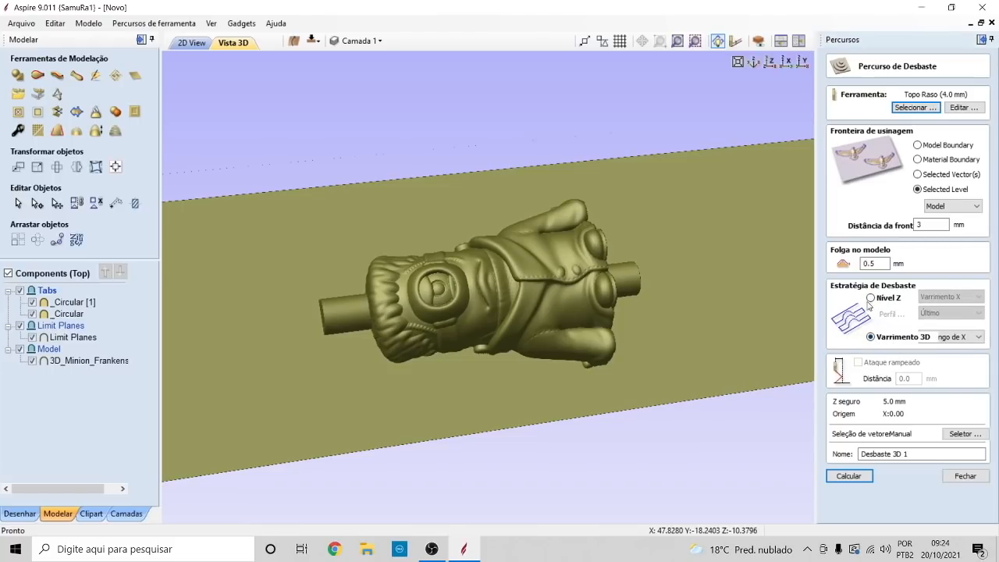
pyautogui.click(871, 298)
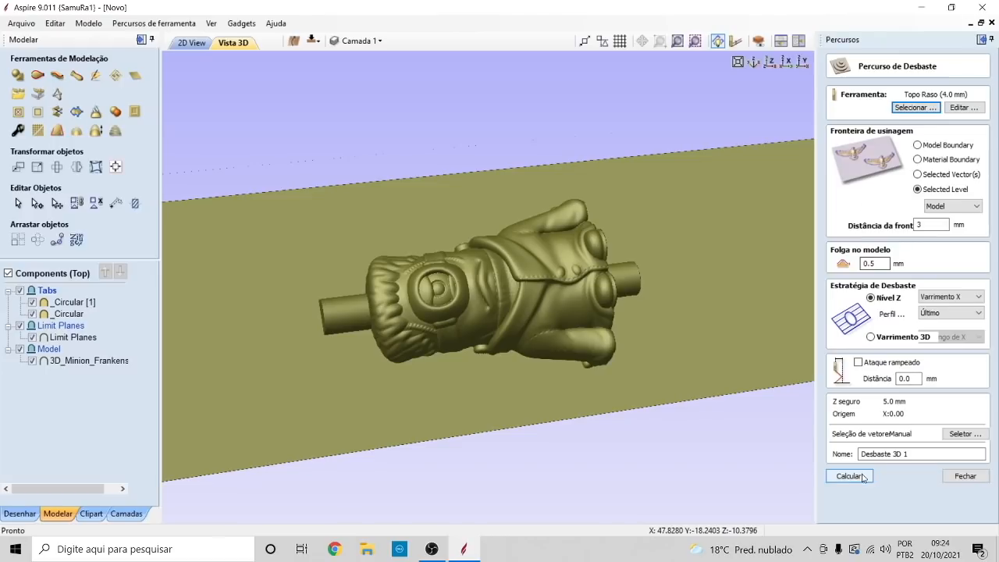
# - Name the roughing toolpath frente-desbaste and calculate it
pyautogui.moveTo(925, 451); pyautogui.dragTo(783, 457)
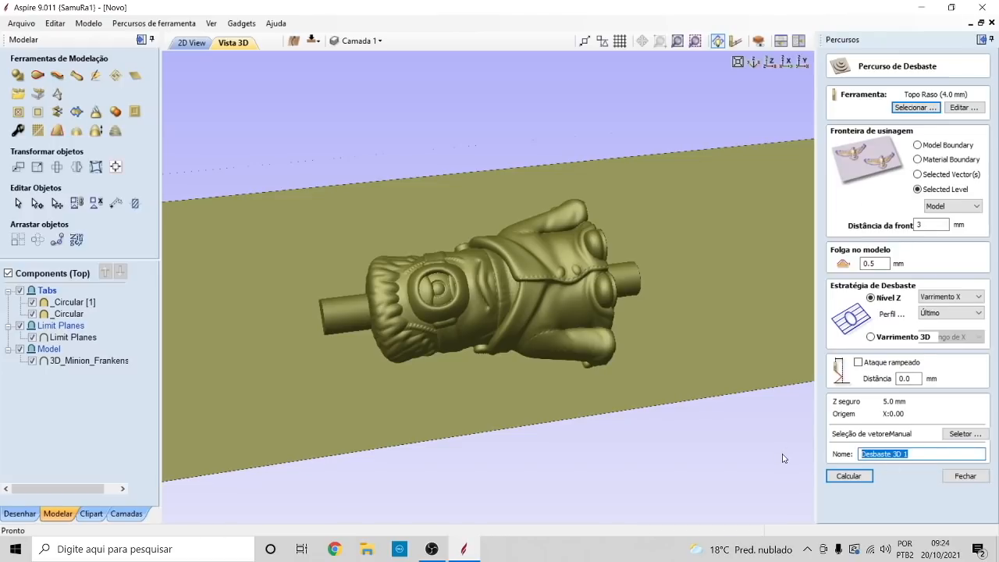
pyautogui.write('frente-d')
pyautogui.click(849, 476)
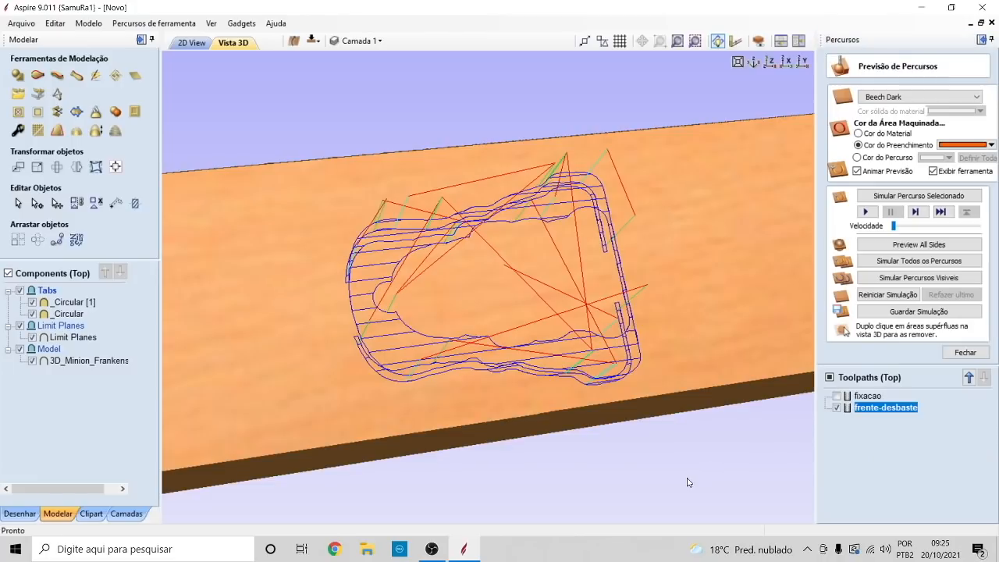
# - Simulate the frente-desbaste toolpath and examine the roughed steps around the Minion from several angles
pyautogui.moveTo(617, 375); pyautogui.dragTo(738, 321)
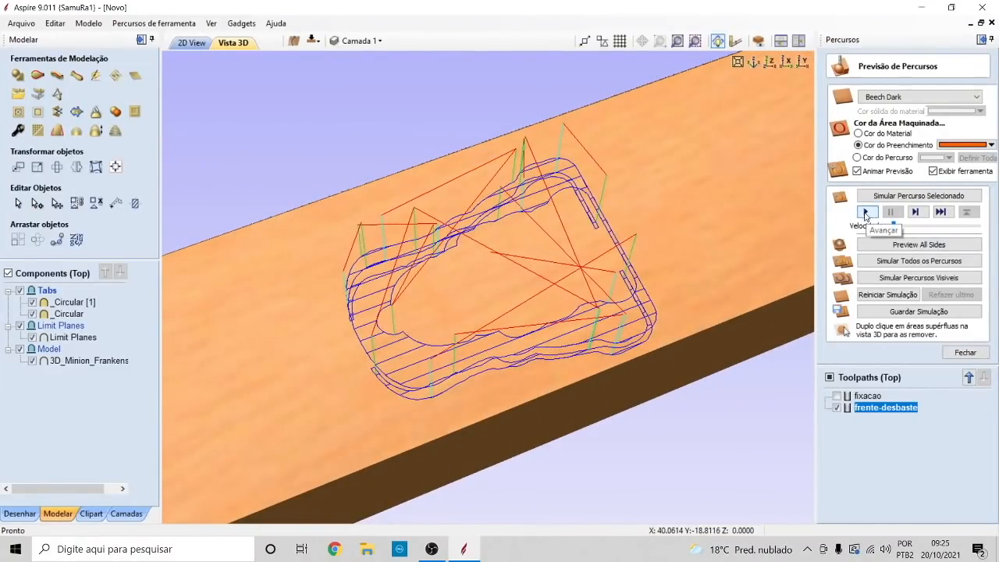
pyautogui.moveTo(890, 410)
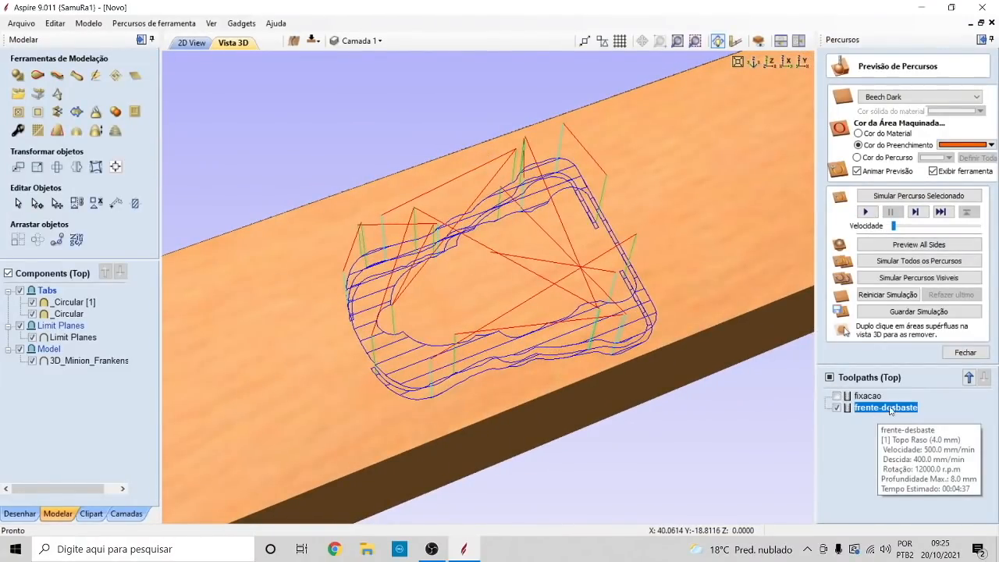
pyautogui.click(864, 211)
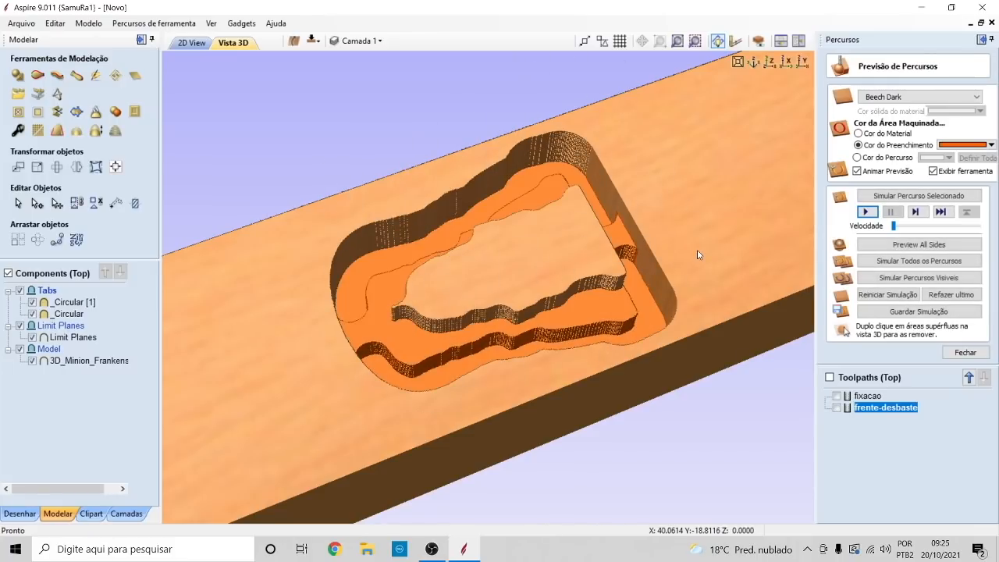
pyautogui.moveTo(698, 254); pyautogui.dragTo(533, 344)
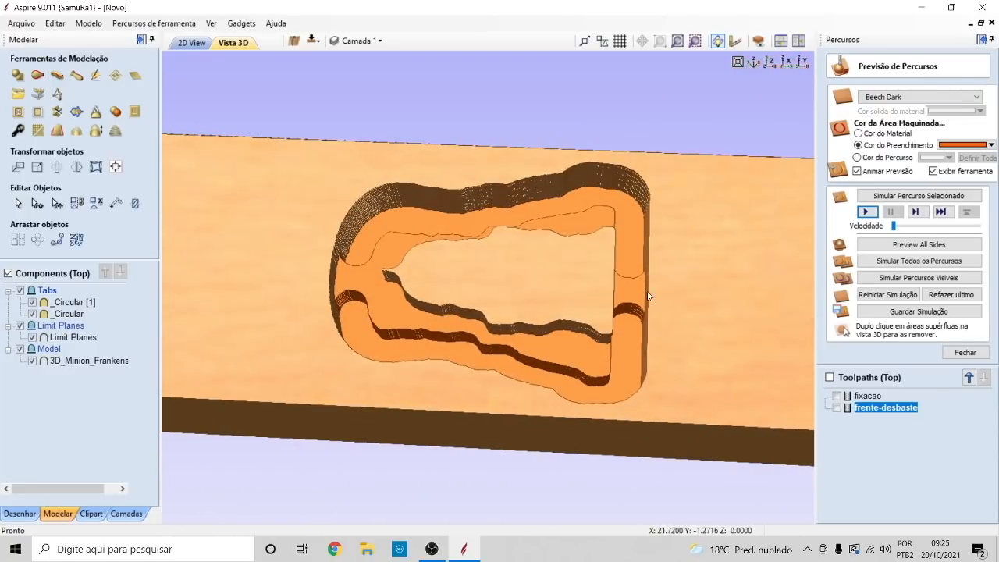
pyautogui.moveTo(566, 296); pyautogui.dragTo(623, 290)
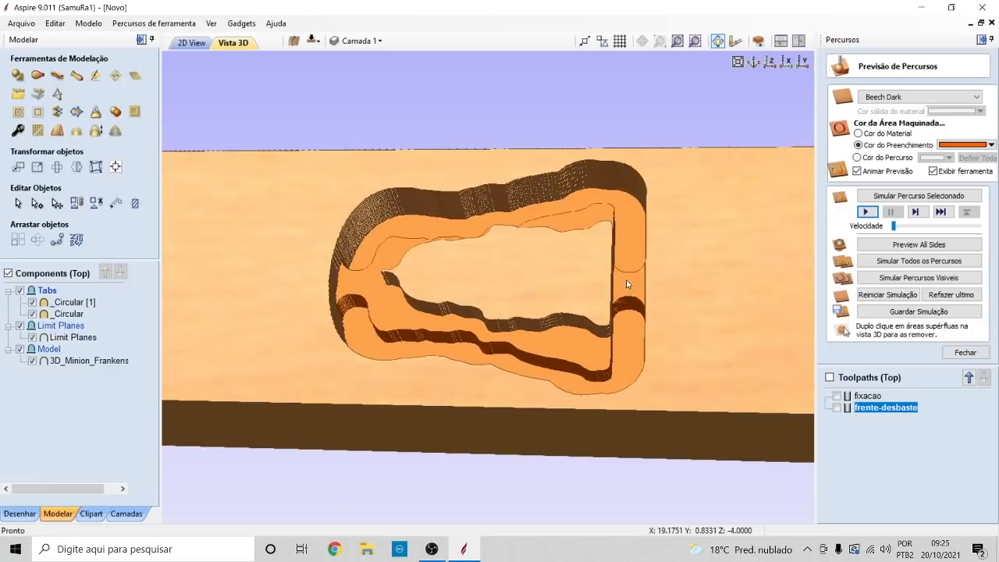
pyautogui.moveTo(356, 296); pyautogui.dragTo(405, 329)
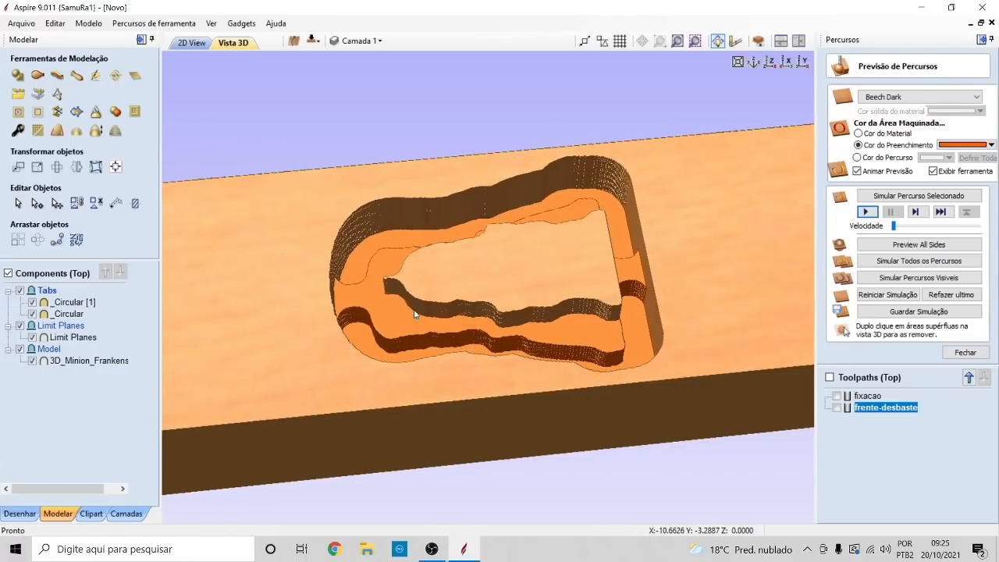
# - Reopen the frente-desbaste toolpath and review the pass depth of its 4 mm end mill without changing it
pyautogui.doubleClick(882, 407)
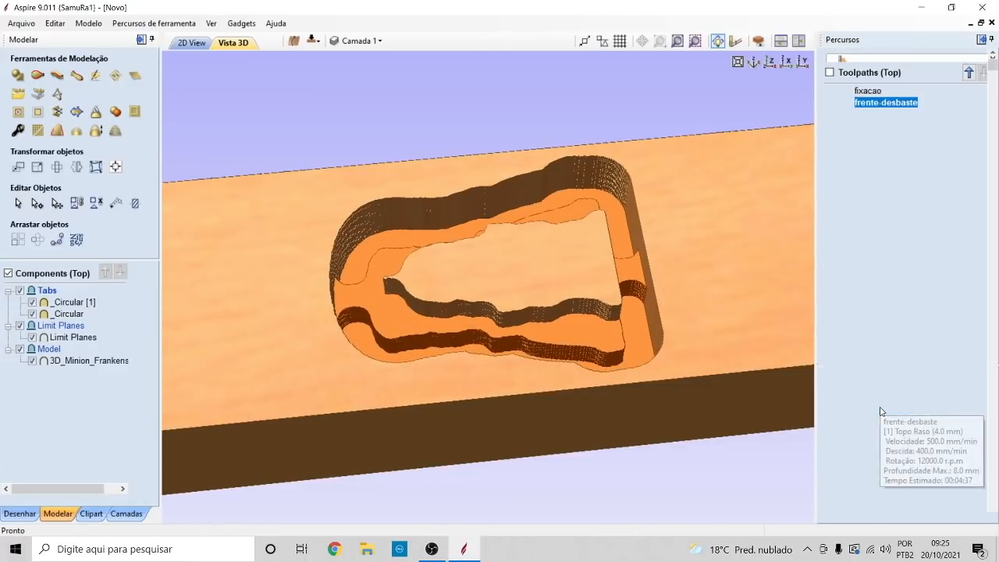
pyautogui.click(916, 106)
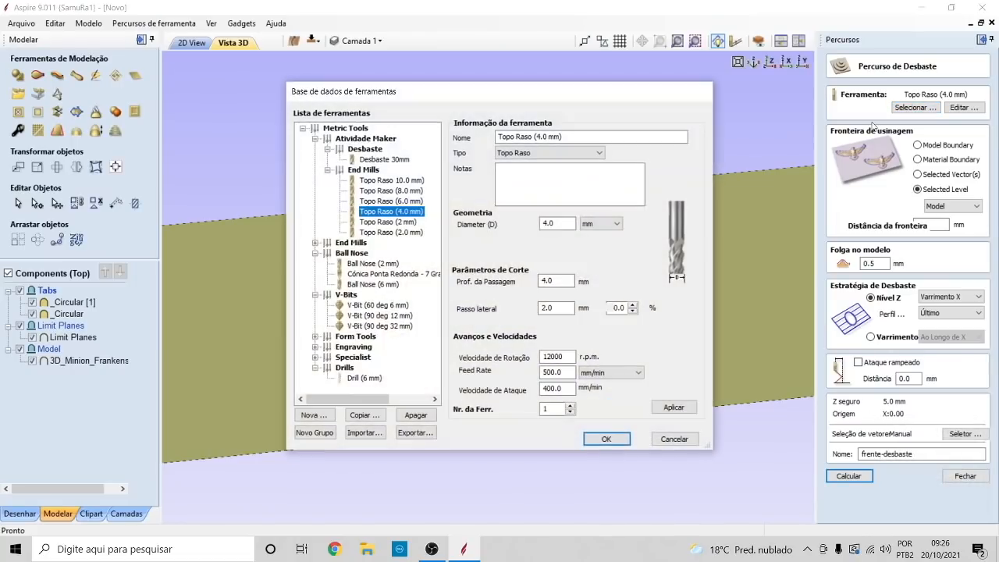
pyautogui.click(554, 281)
pyautogui.doubleClick(562, 281)
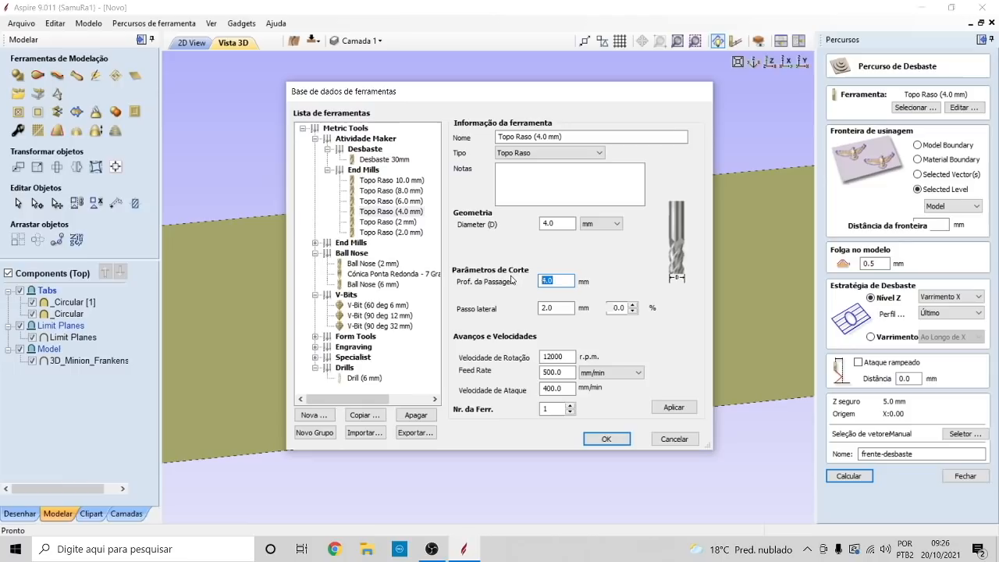
pyautogui.click(674, 439)
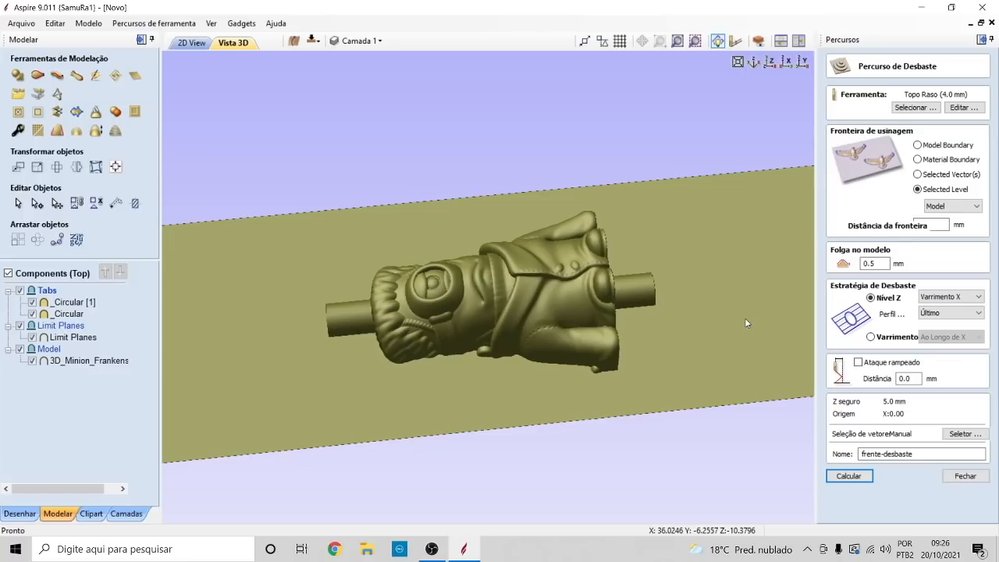
# - Try the 3D raster strategy for frente-desbaste, restore Z Level and close the toolpath settings without recalculating
pyautogui.click(871, 337)
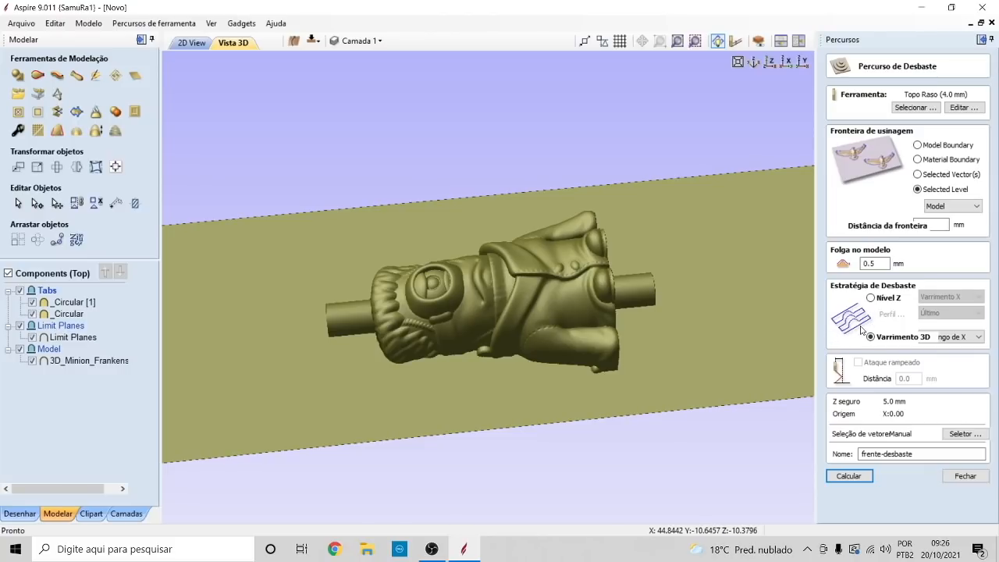
pyautogui.click(871, 298)
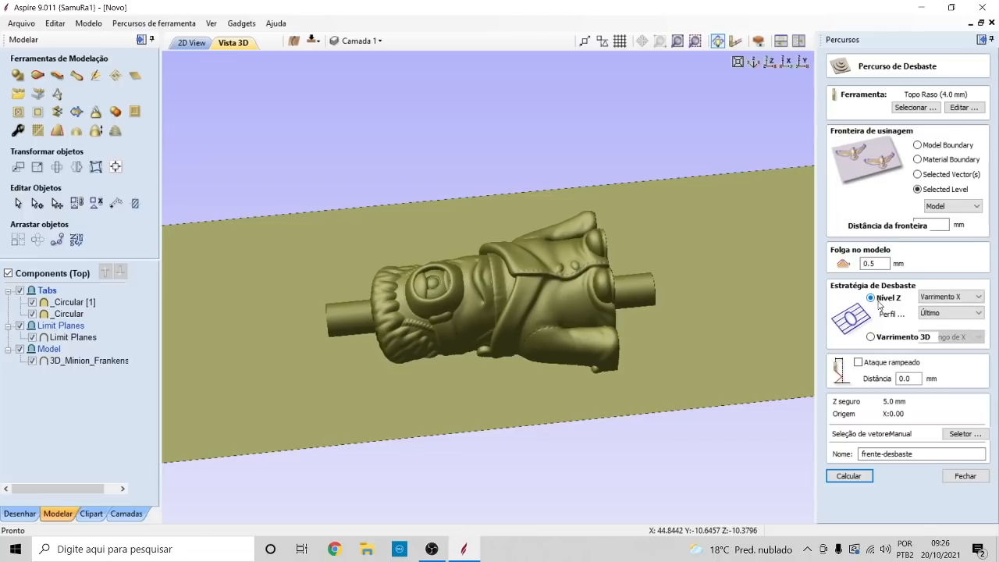
pyautogui.click(970, 476)
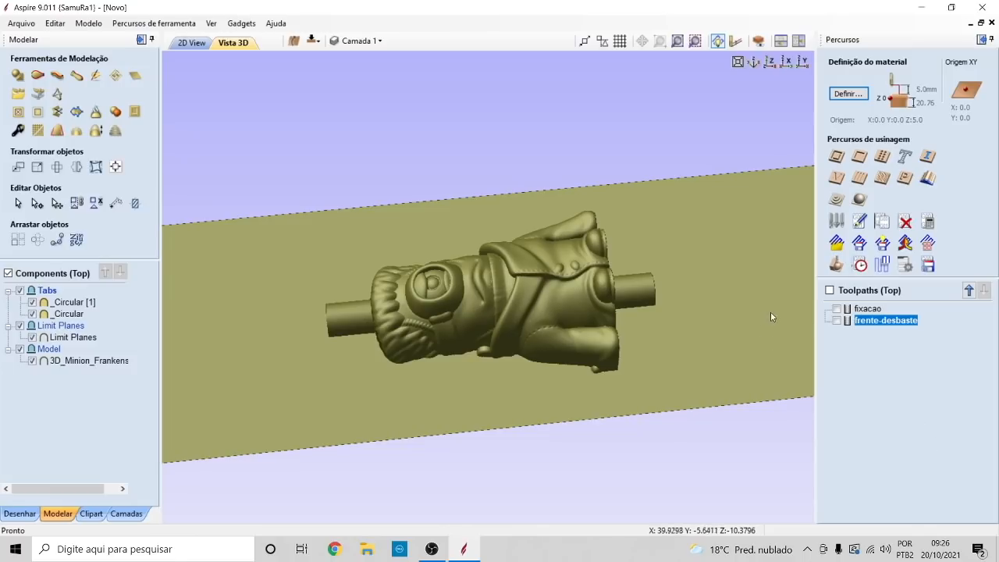
# - Select the fixacao toolpath and check the cutting summary of frente-desbaste
pyautogui.click(865, 310)
pyautogui.moveTo(854, 320)
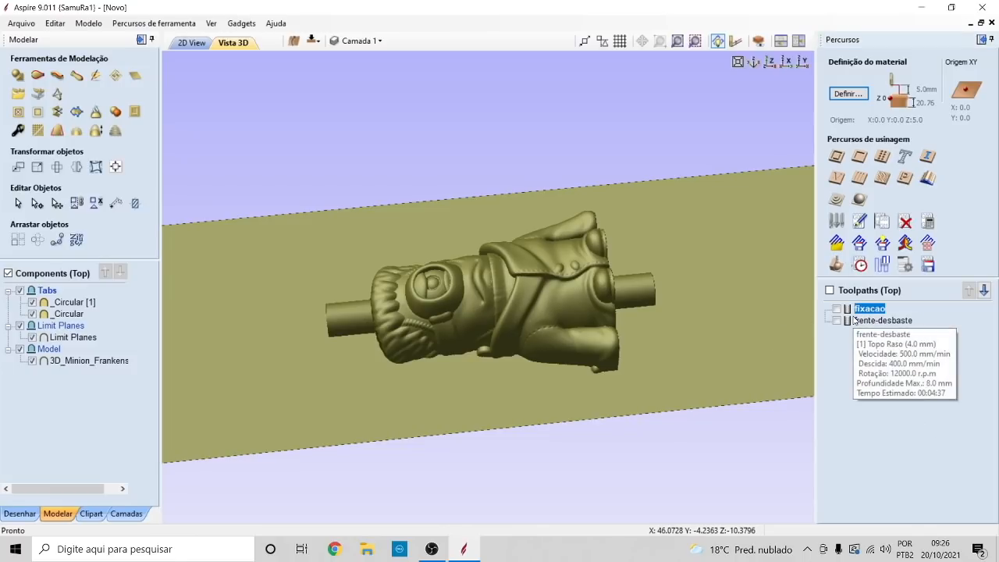
# - Start a top-side finishing toolpath with the Cónica Ponta Redonda tool, 7 degrees with a 0.25 mm tip radius
pyautogui.click(891, 321)
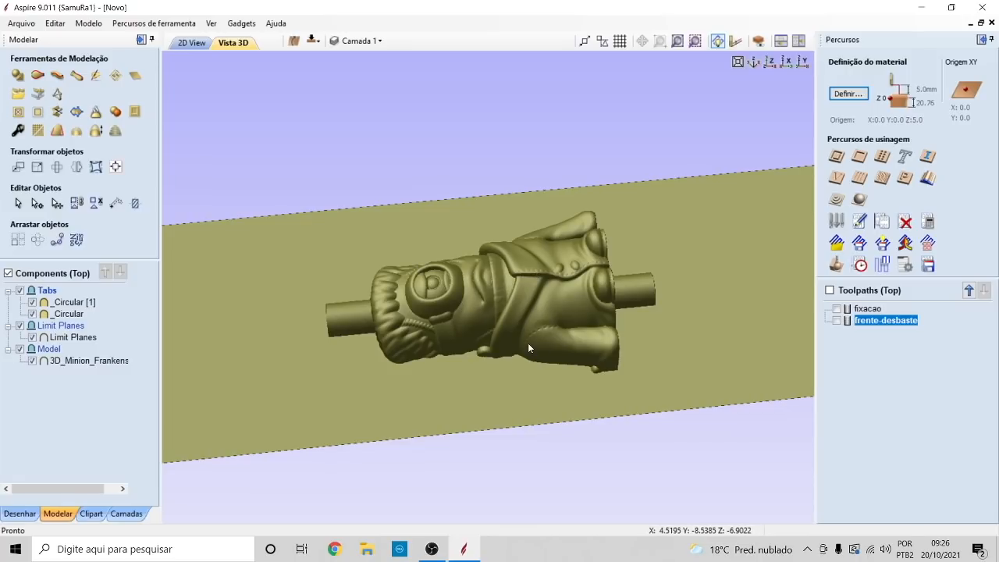
pyautogui.click(859, 200)
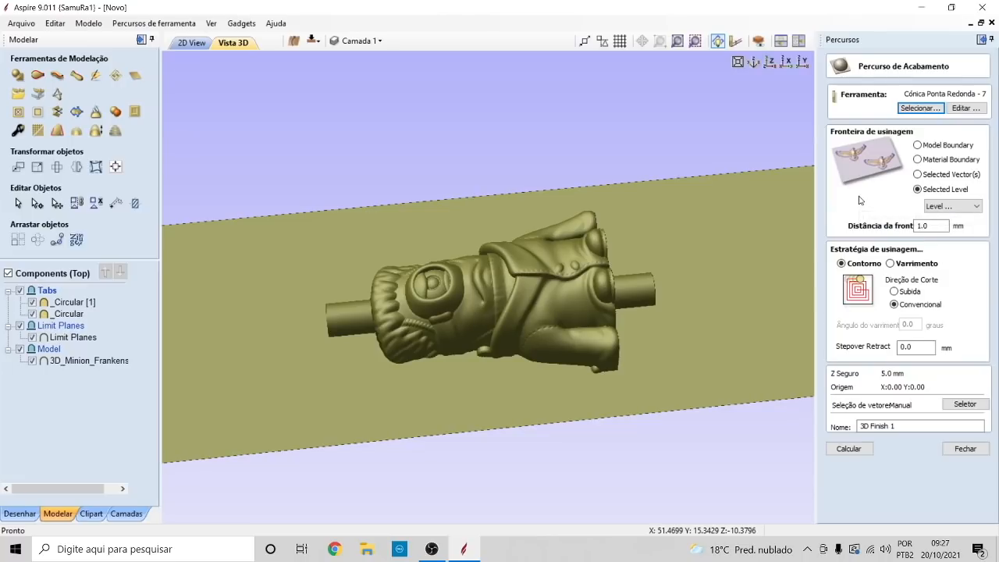
pyautogui.click(921, 109)
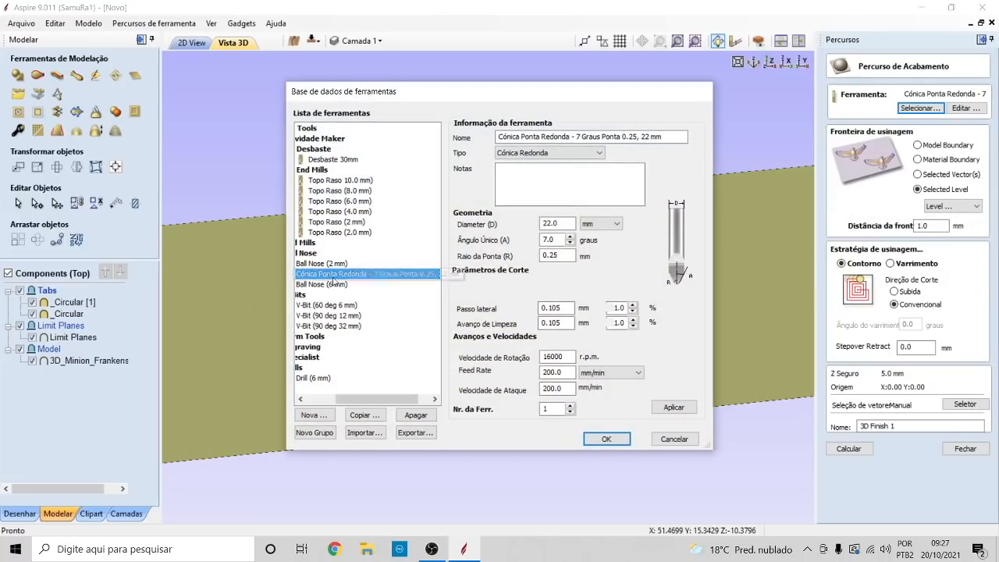
pyautogui.click(555, 257)
pyautogui.moveTo(562, 254); pyautogui.dragTo(536, 258)
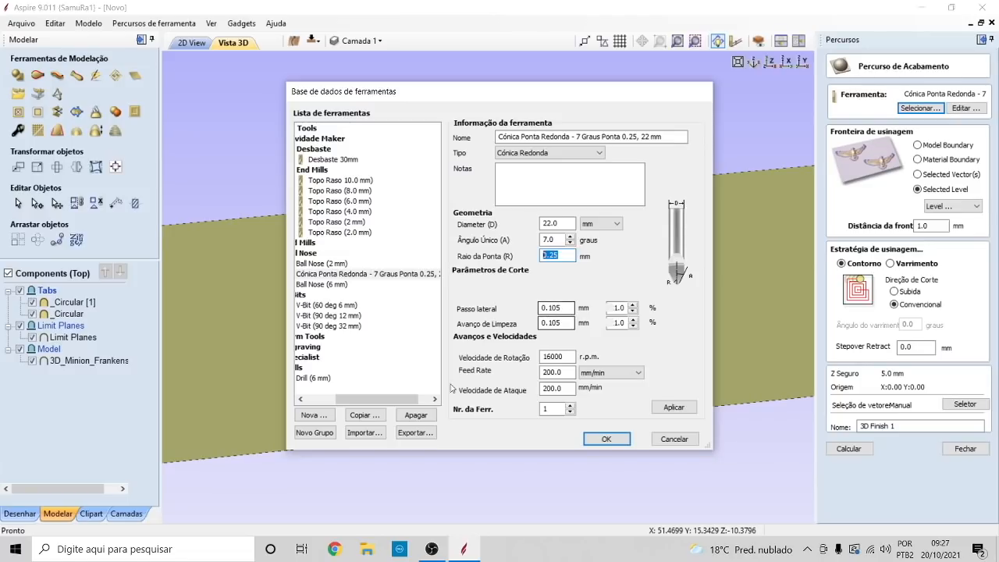
pyautogui.click(602, 440)
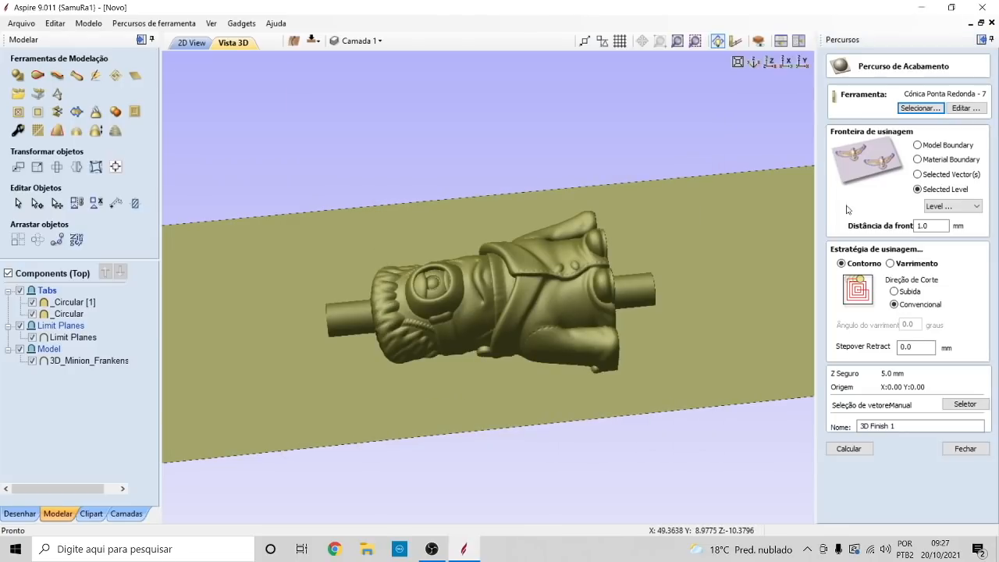
# - Limit the finishing toolpath to the Model level with a 1.0 mm boundary offset, try the Varrimento strategy and restore Contorno
pyautogui.click(918, 190)
pyautogui.click(959, 207)
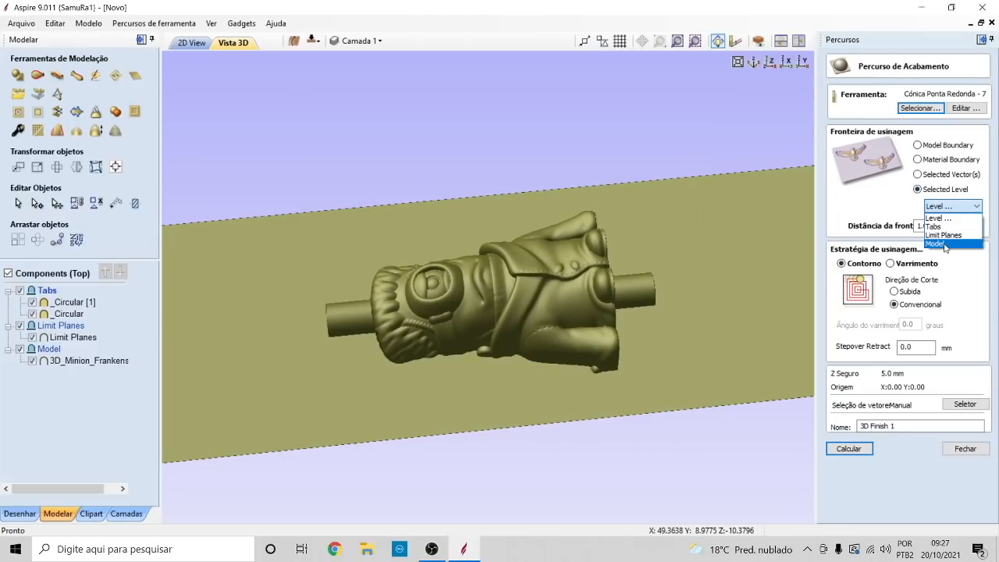
pyautogui.click(946, 244)
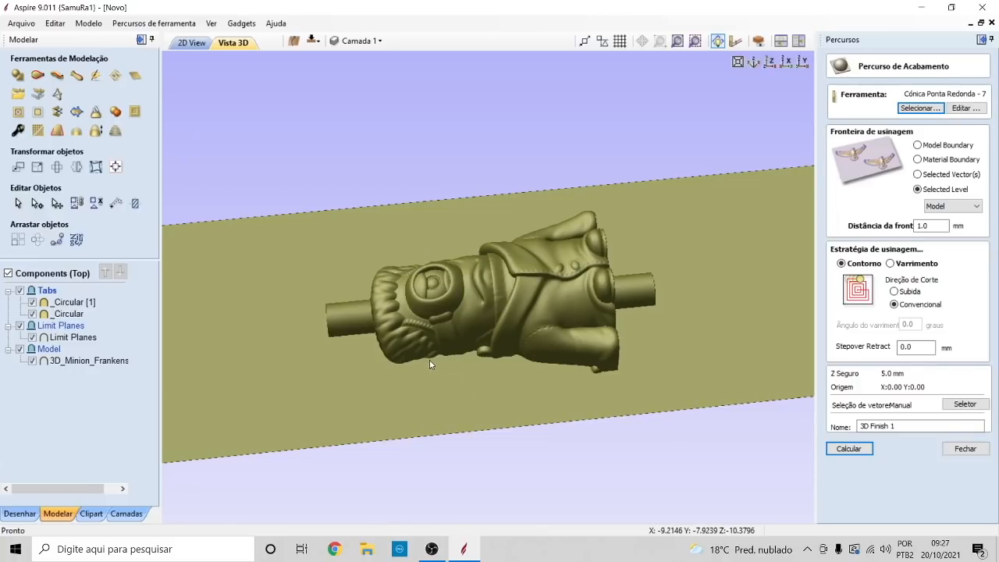
pyautogui.doubleClick(922, 226)
pyautogui.click(891, 264)
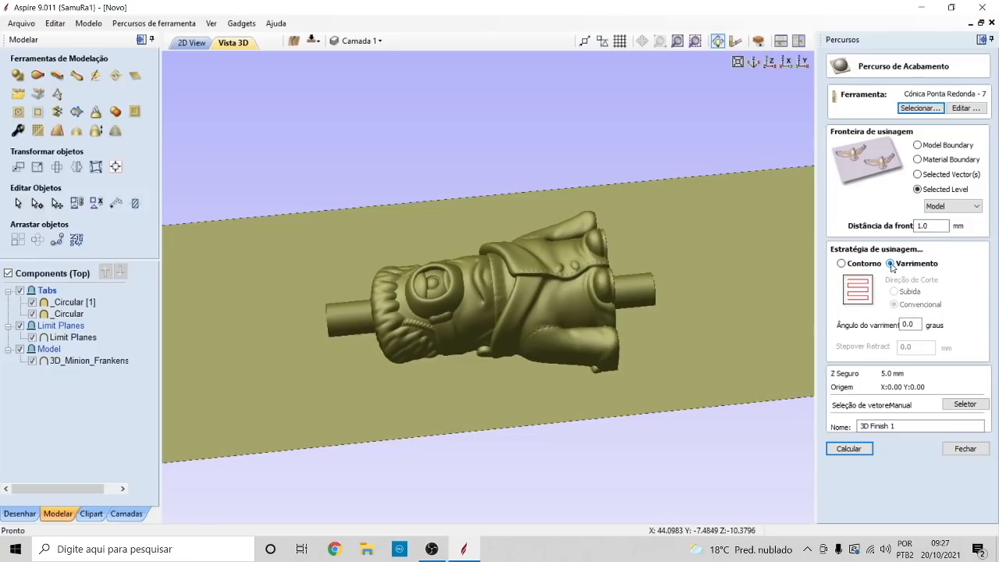
pyautogui.click(842, 264)
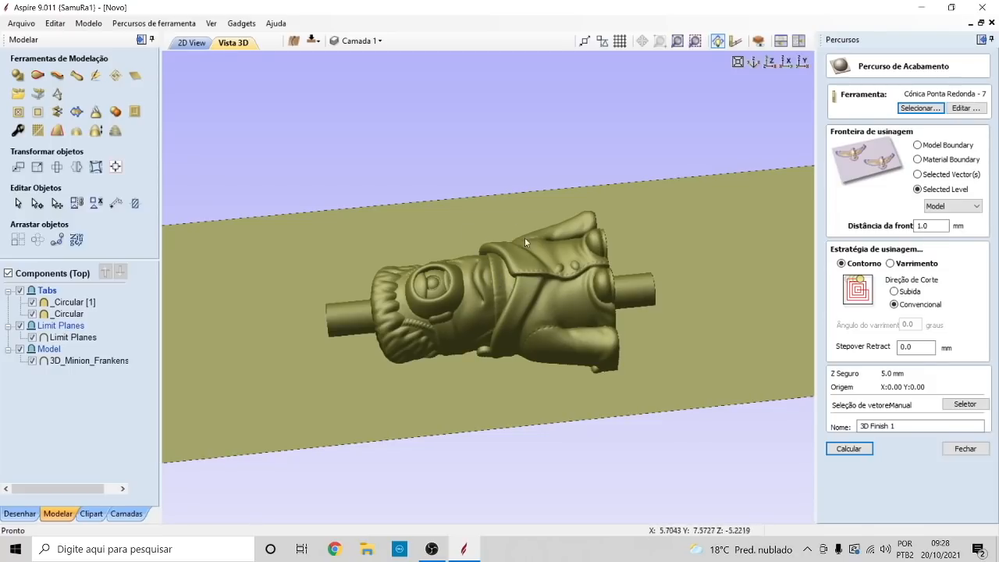
# - Name the finishing toolpath frente-acabamento and calculate it
pyautogui.moveTo(898, 427); pyautogui.dragTo(822, 427)
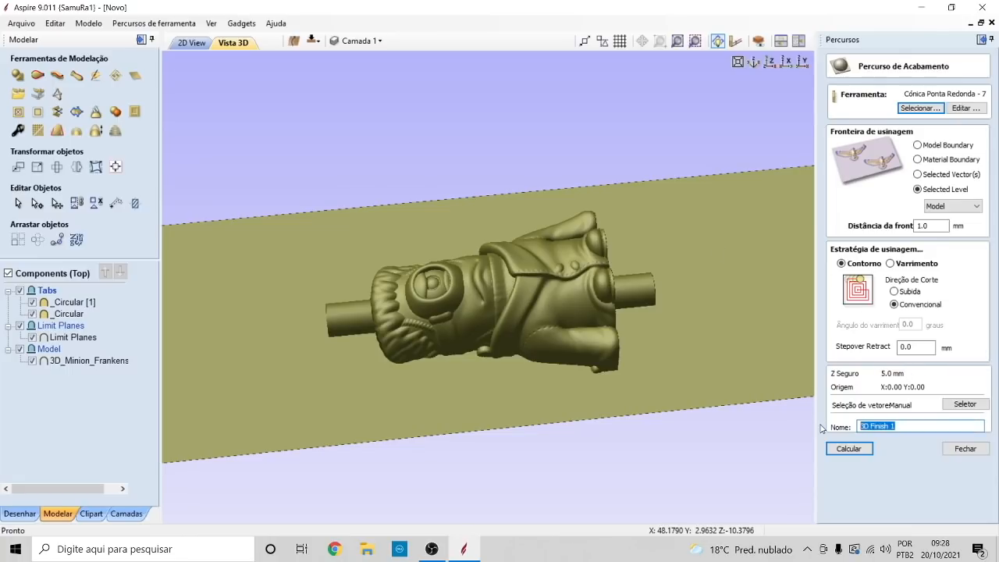
pyautogui.write('frente-acabamento')
pyautogui.click(853, 450)
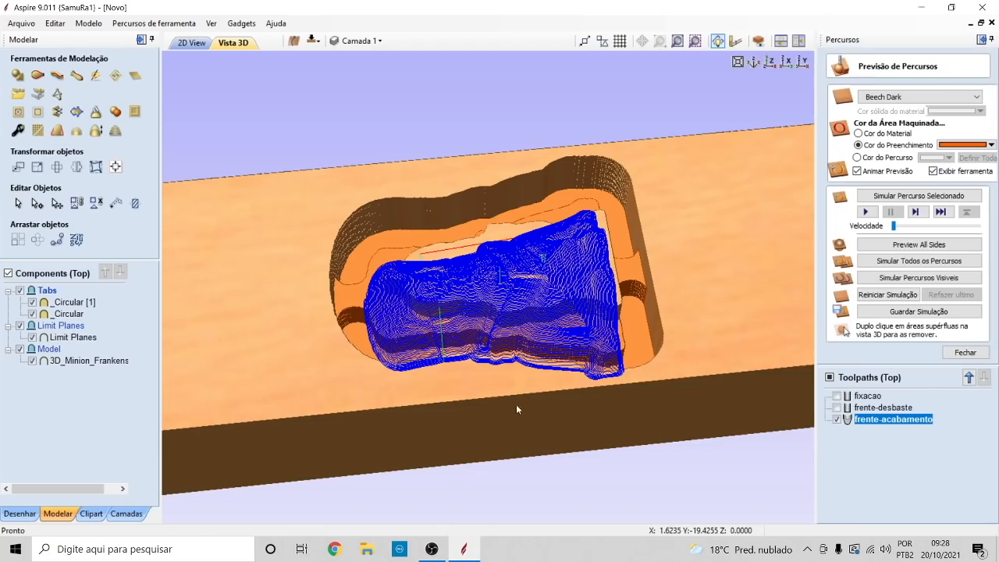
# - Simulate the frente-acabamento toolpath at a higher preview speed, examine the carved Minion front and close the preview
pyautogui.moveTo(516, 409); pyautogui.dragTo(357, 339)
pyautogui.scroll(-3, 497, 349)
pyautogui.scroll(5, 504, 344)
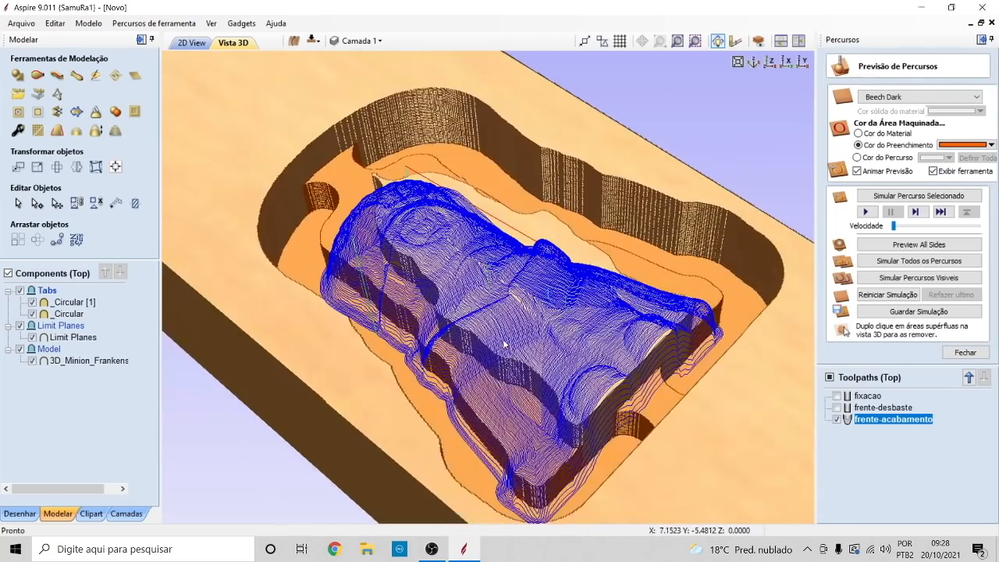
pyautogui.scroll(1, 504, 344)
pyautogui.moveTo(437, 356); pyautogui.dragTo(661, 359)
pyautogui.scroll(-1, 662, 360)
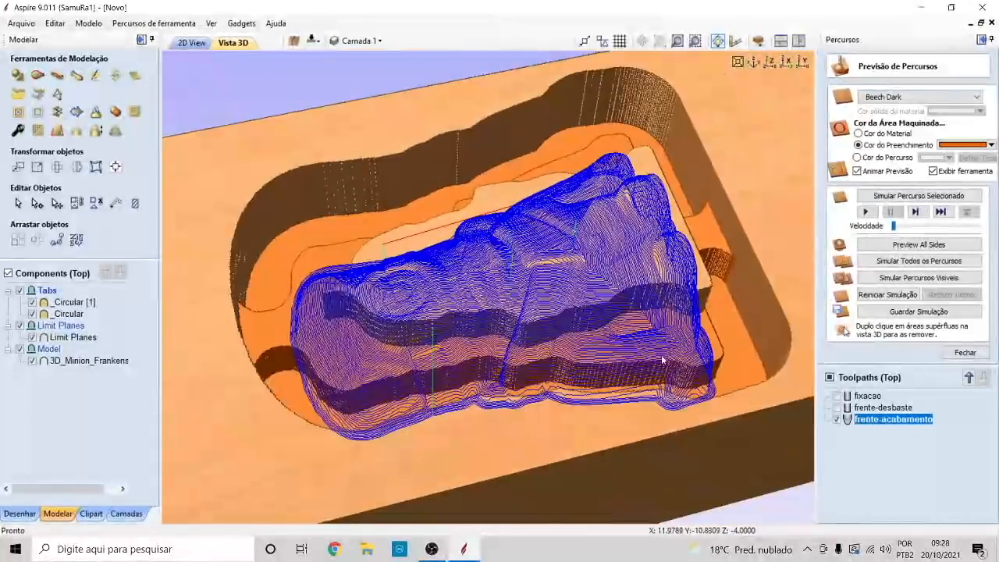
pyautogui.moveTo(894, 225); pyautogui.dragTo(931, 226)
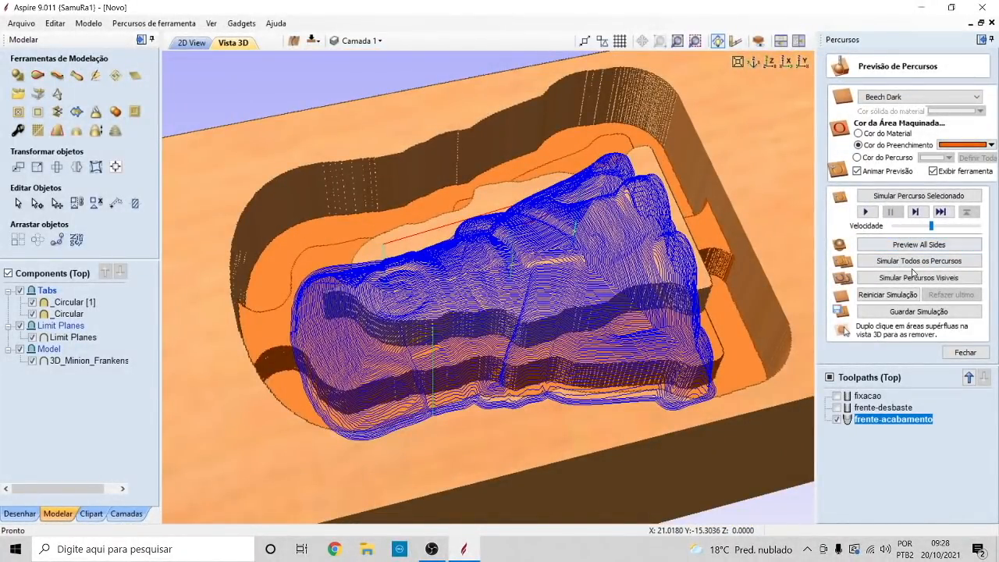
pyautogui.click(867, 212)
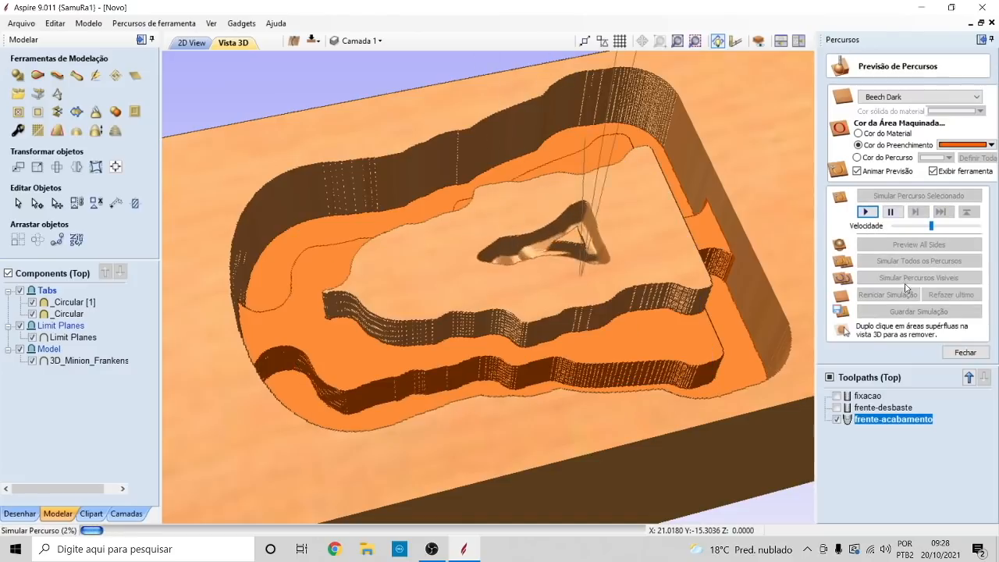
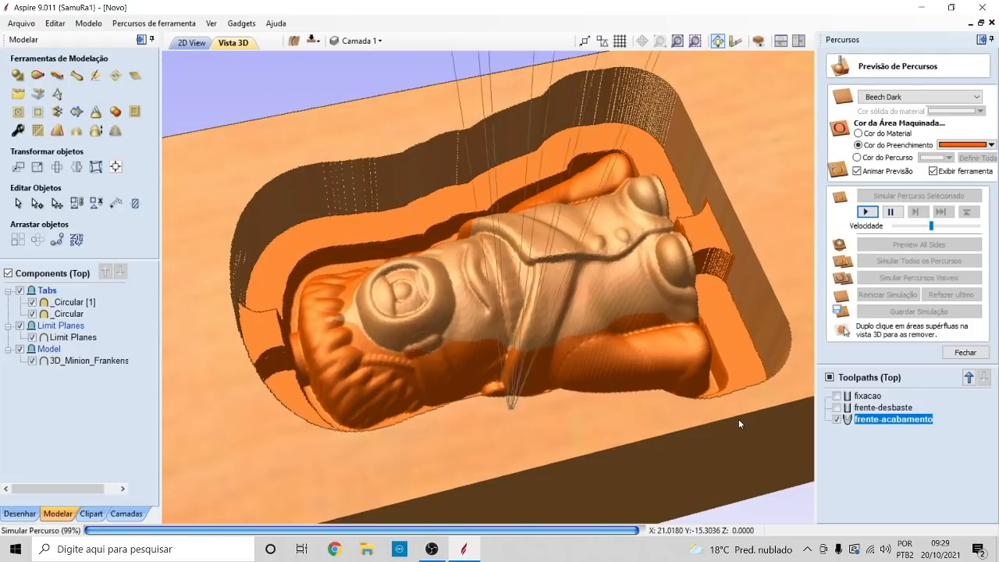
pyautogui.moveTo(692, 229); pyautogui.dragTo(660, 286)
pyautogui.scroll(-6, 469, 283)
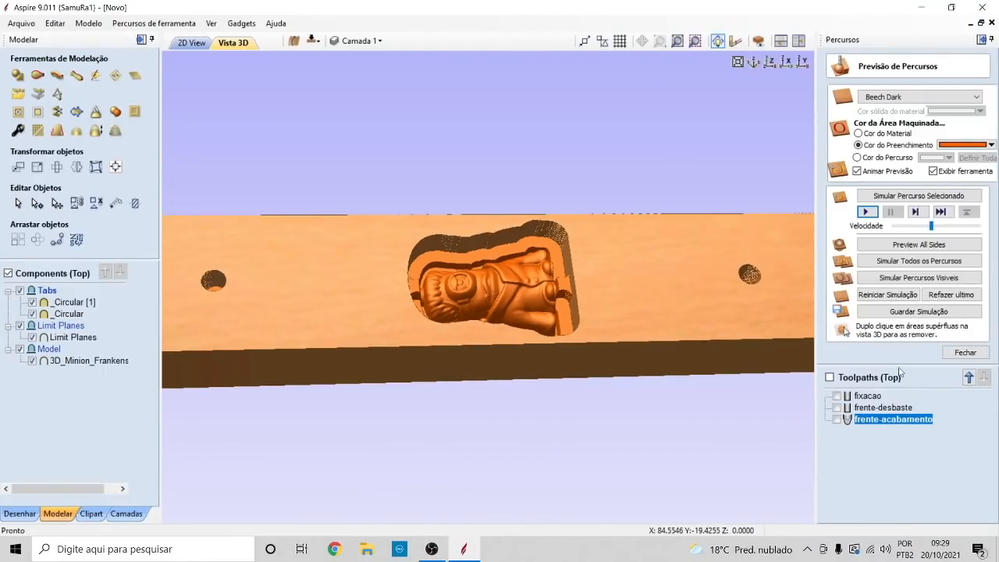
pyautogui.click(965, 353)
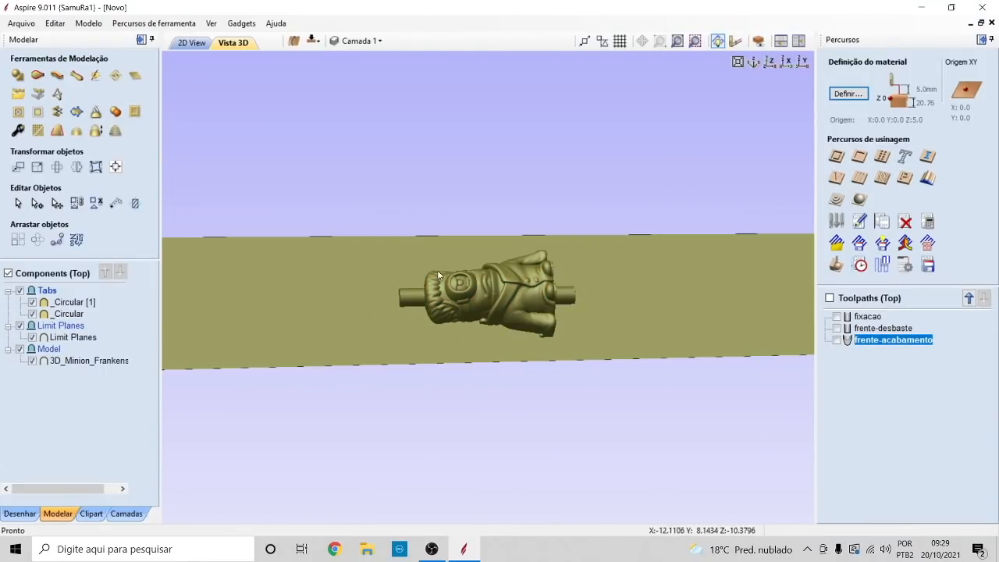
# - Switch to the bottom side and set up a roughing toolpath for the Model level with a 3.0 mm boundary offset
pyautogui.click(313, 42)
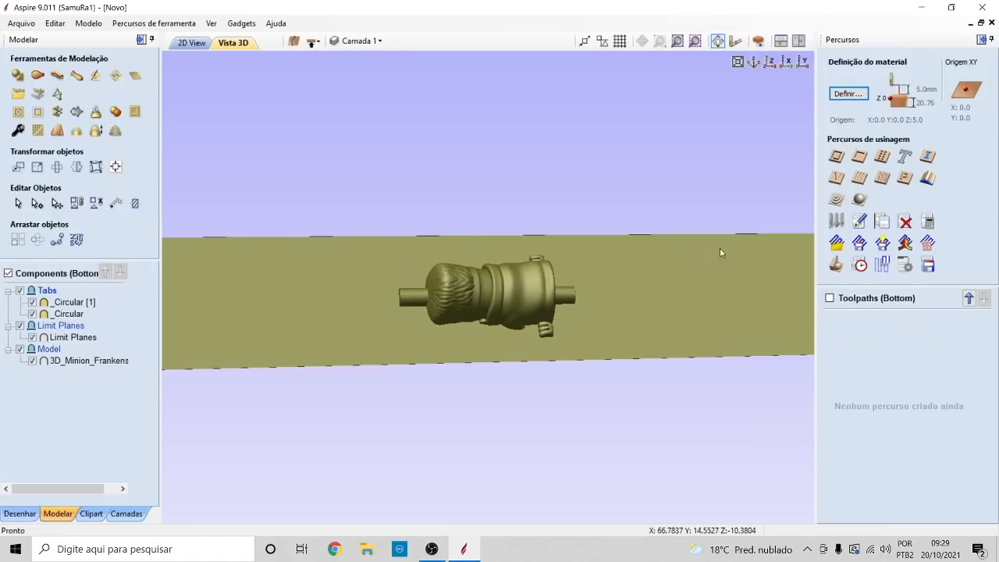
pyautogui.click(834, 201)
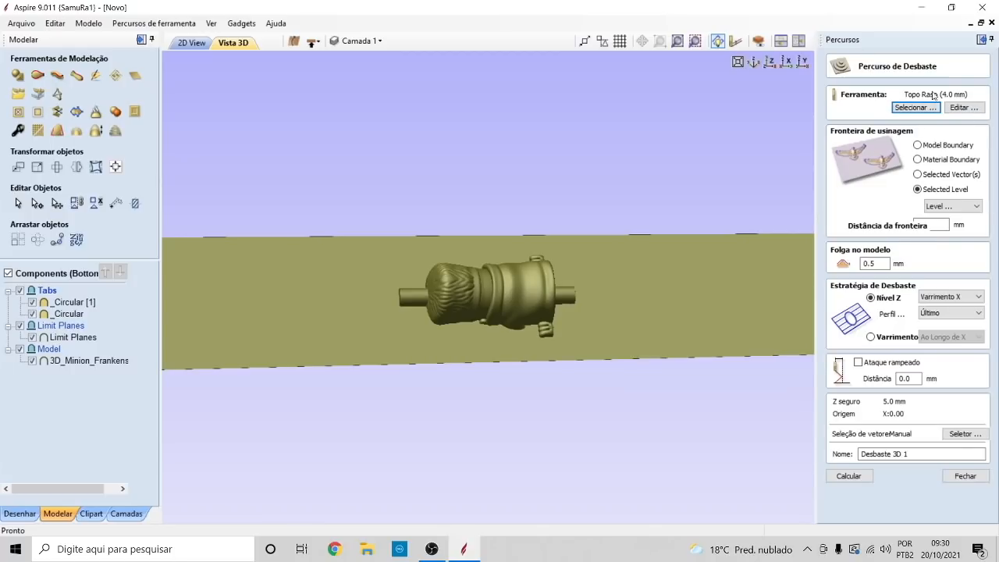
pyautogui.click(952, 205)
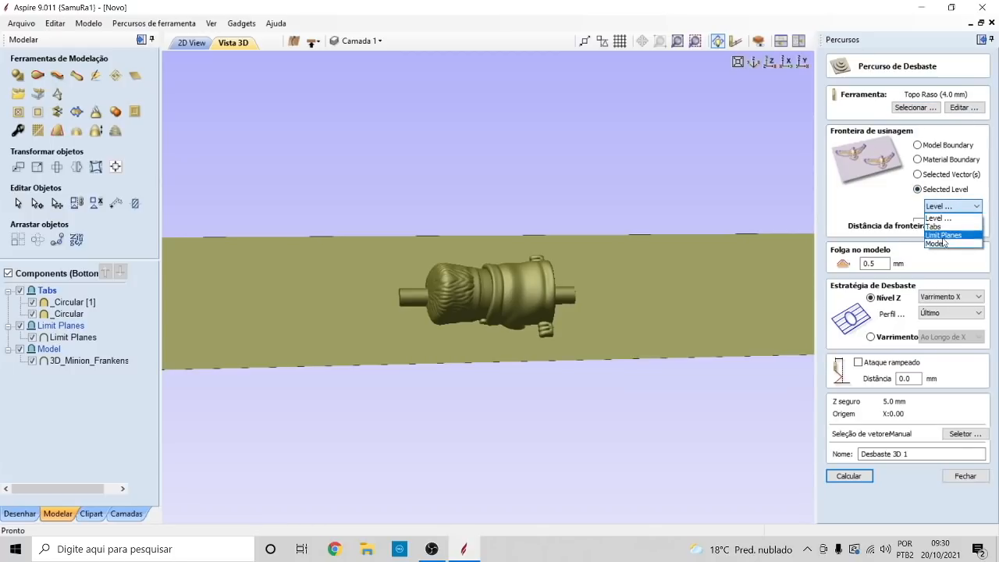
pyautogui.click(942, 228)
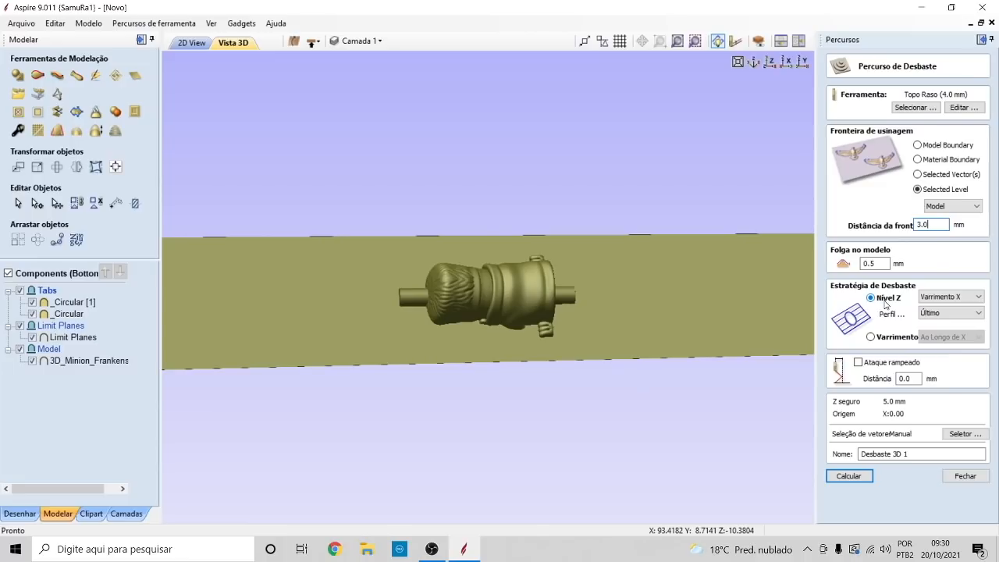
# - Calculate the bottom roughing toolpath as costa-desbaste and simulate it
pyautogui.moveTo(923, 451); pyautogui.dragTo(812, 458)
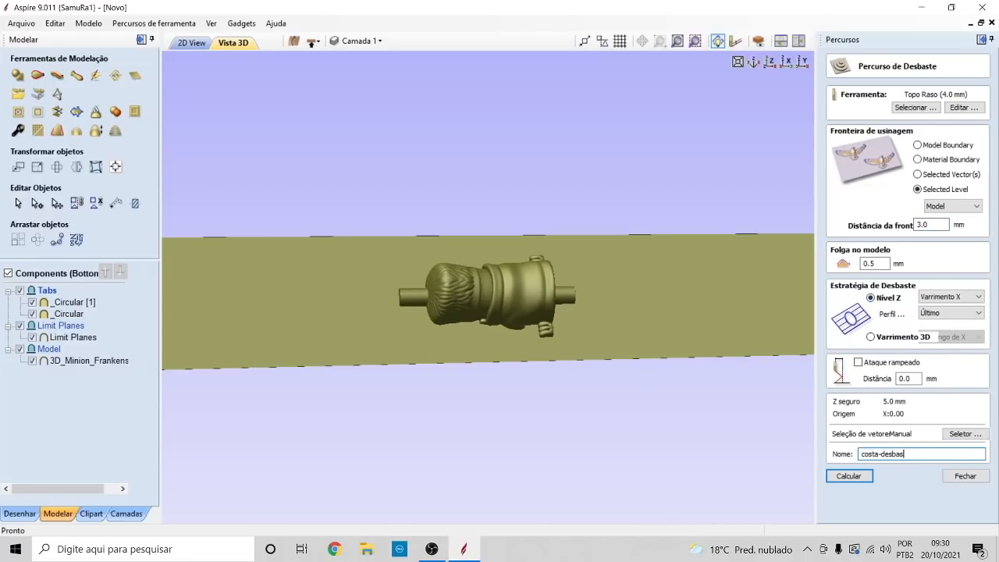
pyautogui.click(855, 476)
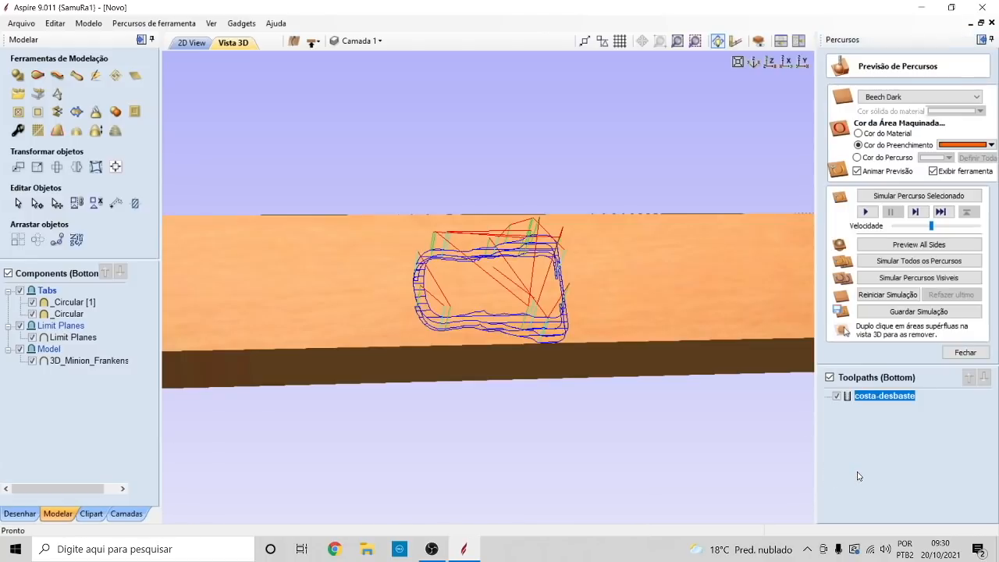
pyautogui.click(867, 212)
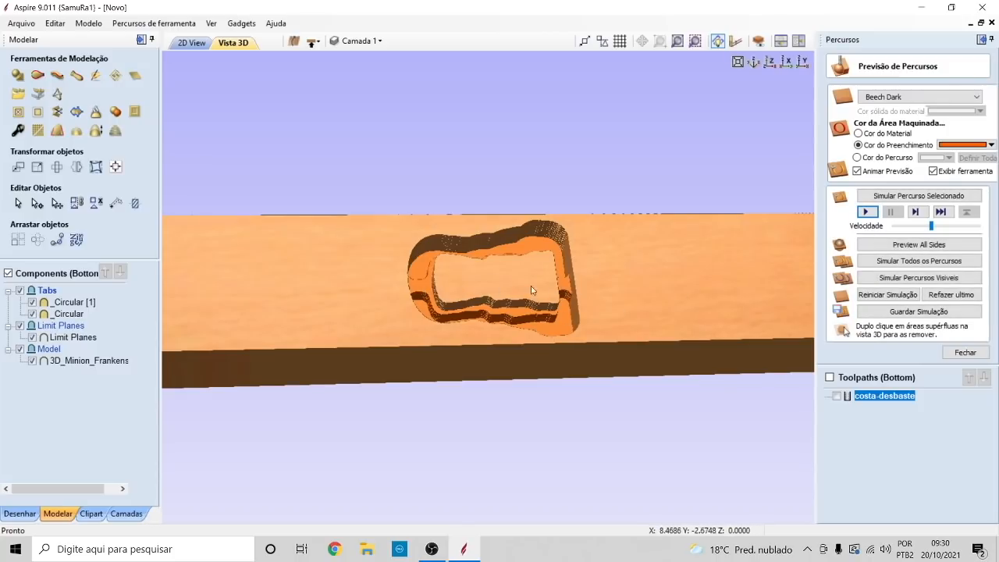
pyautogui.click(960, 353)
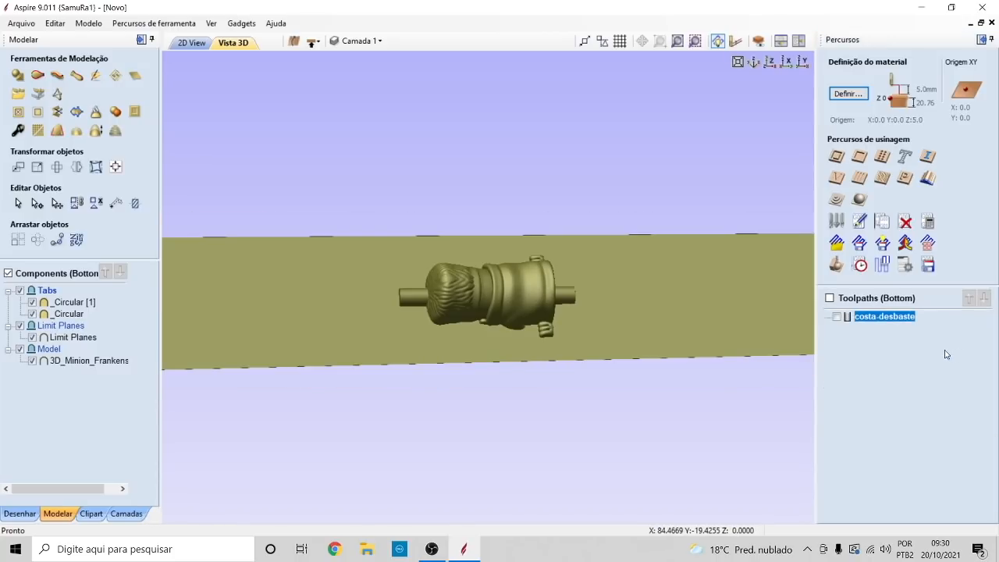
# - Calculate a bottom finishing toolpath named costa-acabamento for the Model level with the 7-degree Cónica Ponta Redonda tool and a 1.0 mm boundary offset
pyautogui.click(860, 200)
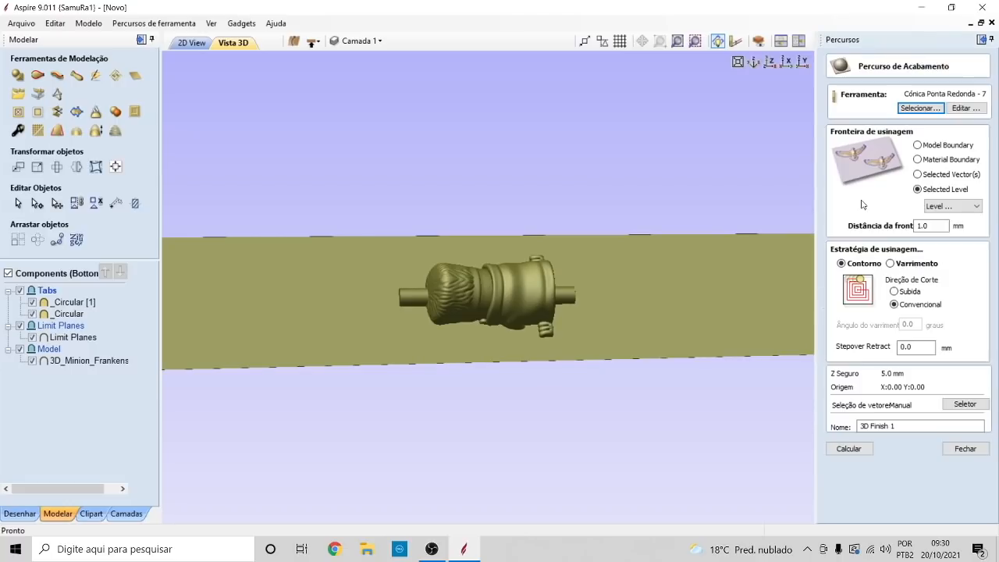
pyautogui.click(922, 109)
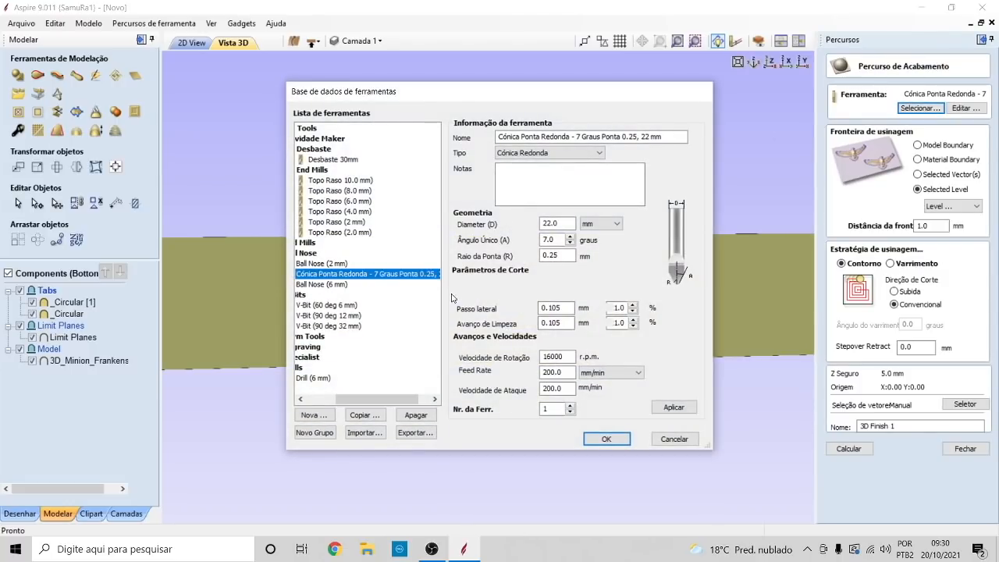
pyautogui.click(605, 439)
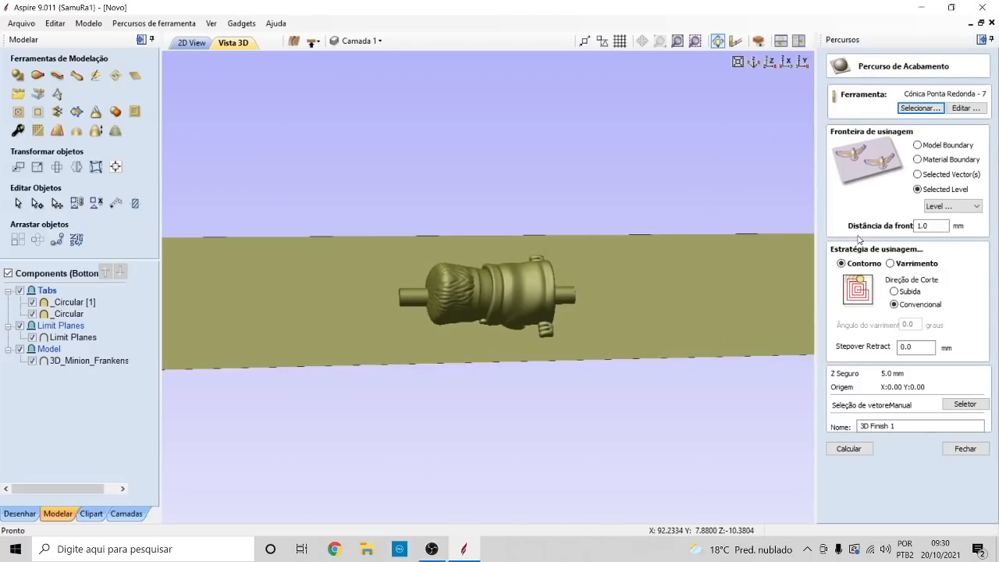
pyautogui.click(965, 207)
pyautogui.click(943, 246)
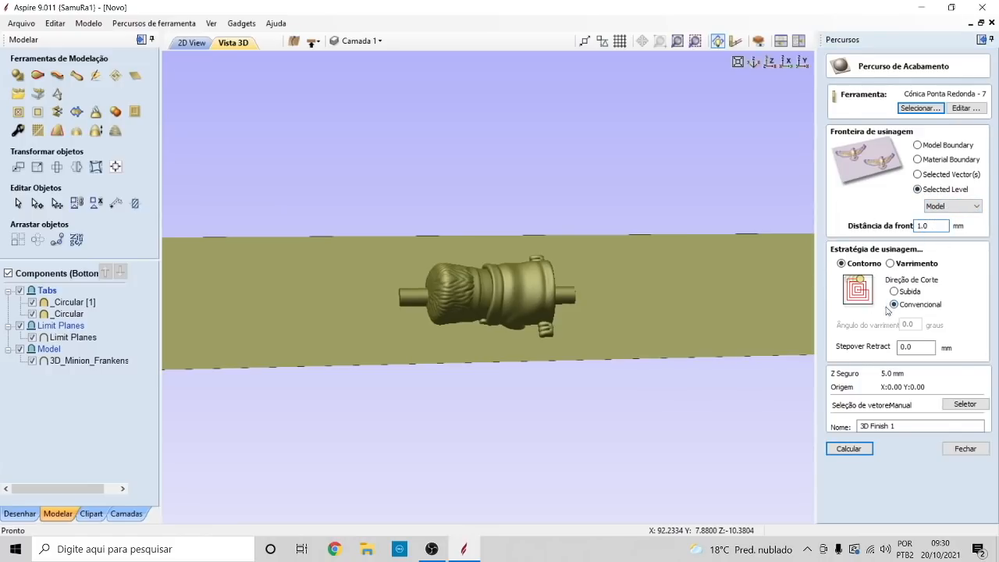
pyautogui.click(912, 425)
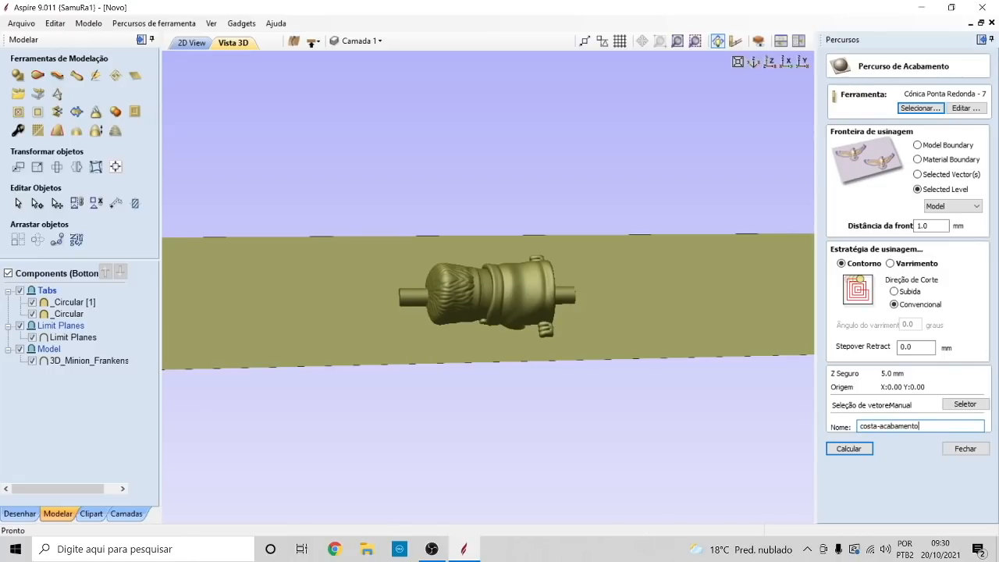
pyautogui.click(848, 448)
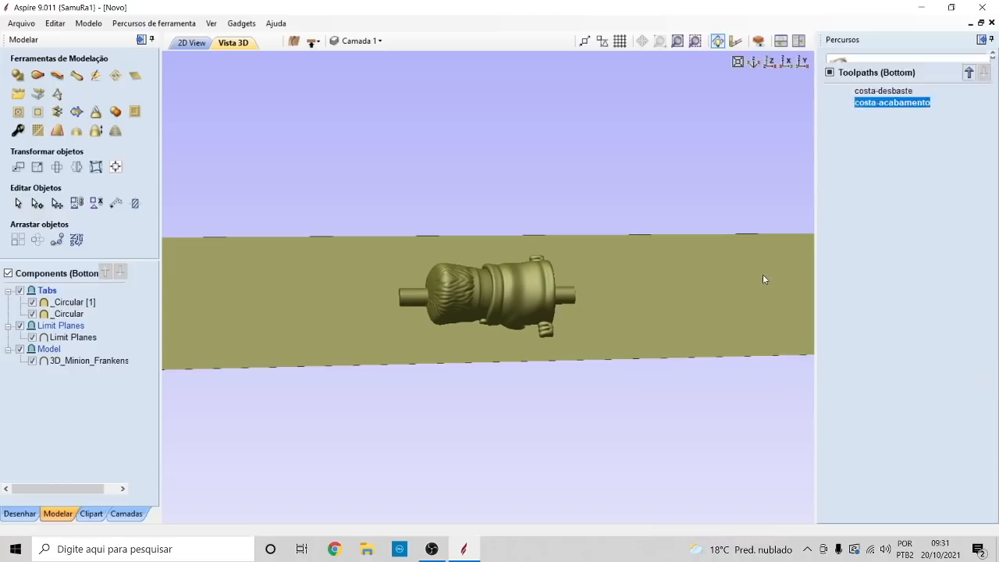
# - Raise the preview speed further and simulate the costa-acabamento toolpath on the Minion's back
pyautogui.moveTo(933, 228); pyautogui.dragTo(941, 228)
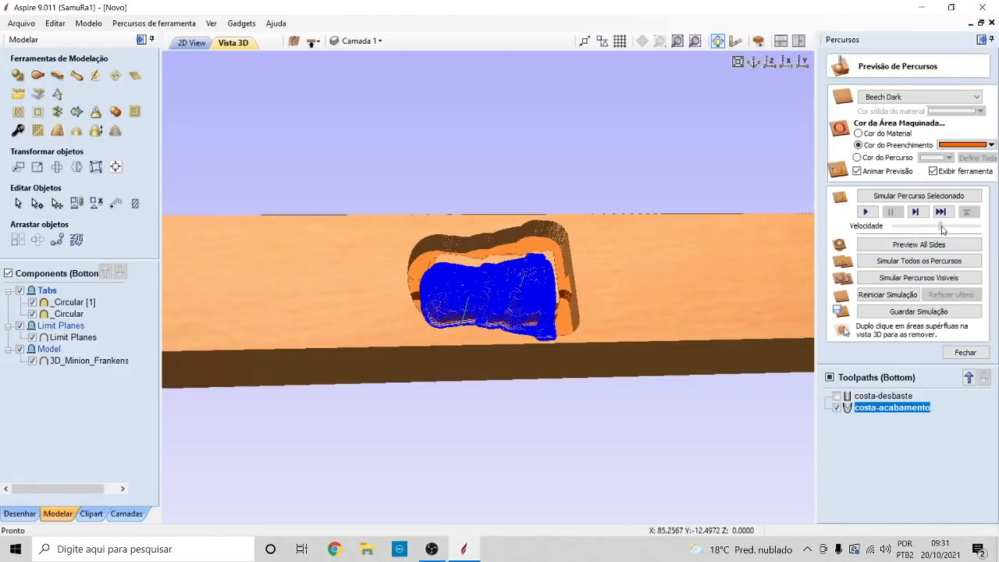
pyautogui.scroll(-1, 516, 294)
pyautogui.scroll(8, 516, 294)
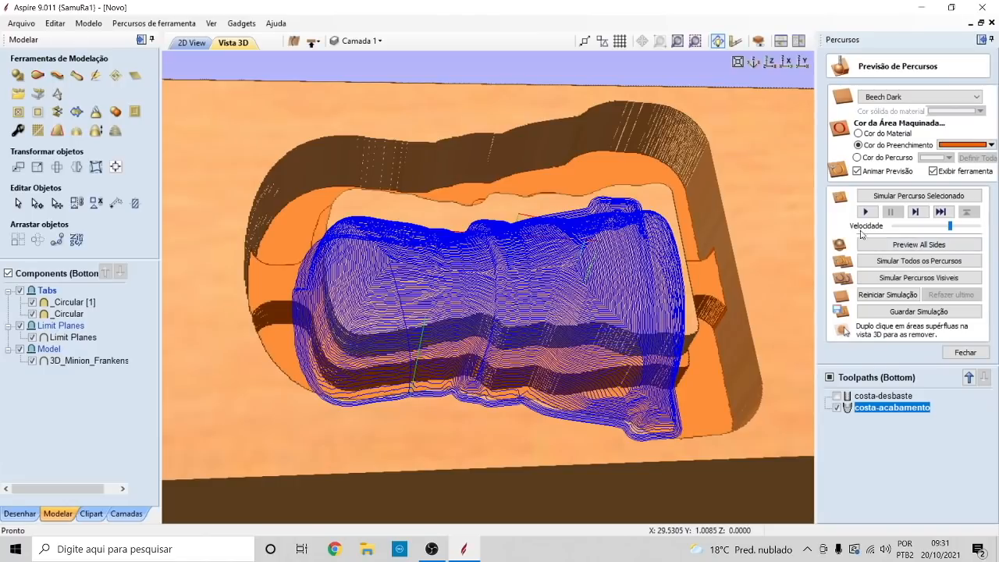
pyautogui.click(867, 213)
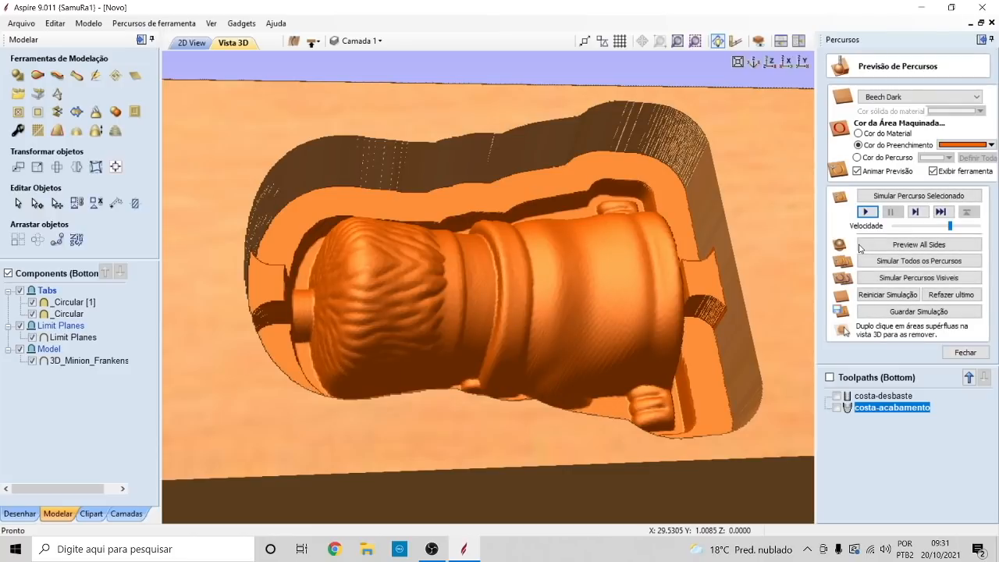
# - Compare the simulated carving on the bottom and top sides of the block, ending on the top side, and close the preview
pyautogui.scroll(-5, 490, 257)
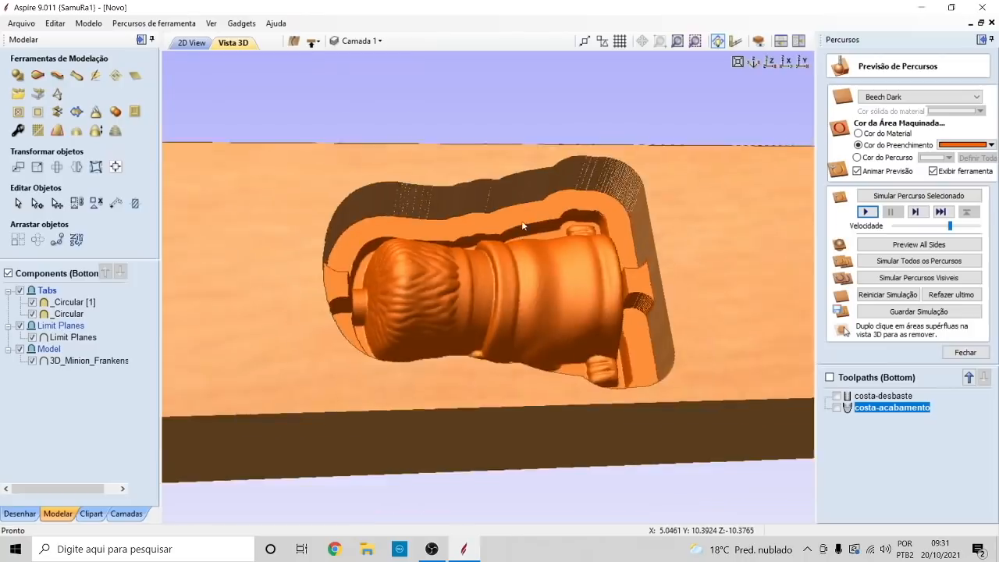
pyautogui.moveTo(613, 274); pyautogui.dragTo(665, 308)
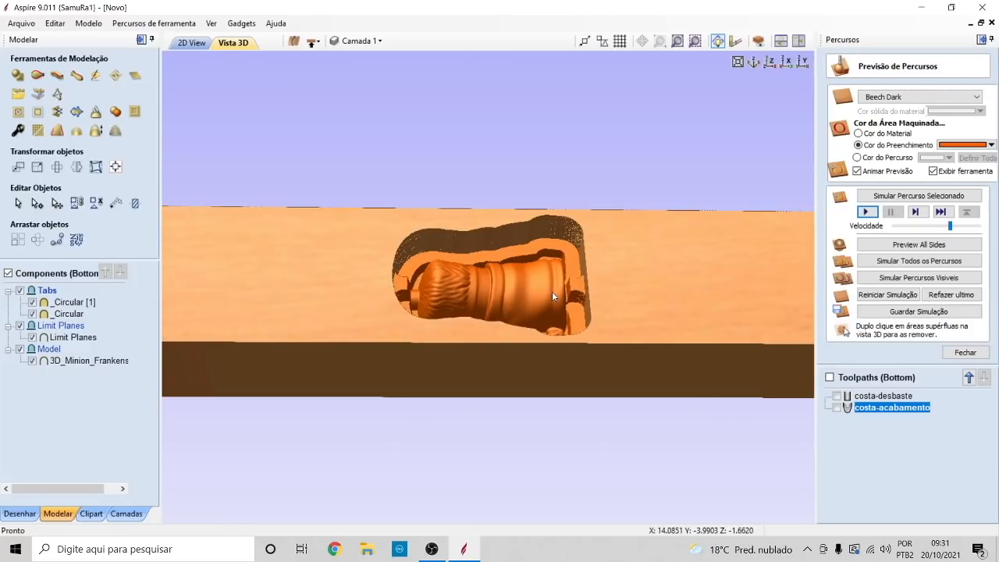
pyautogui.click(316, 43)
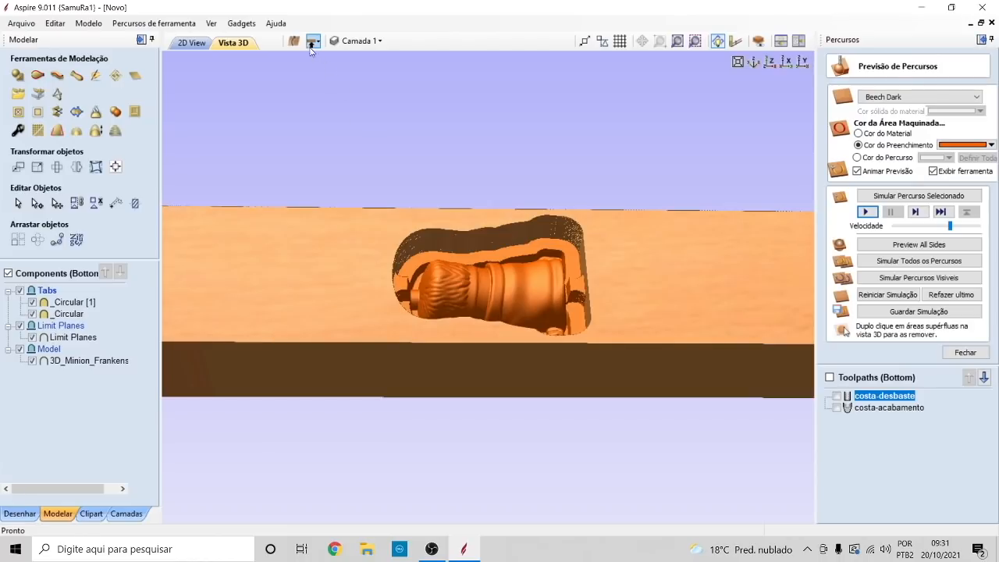
pyautogui.click(313, 41)
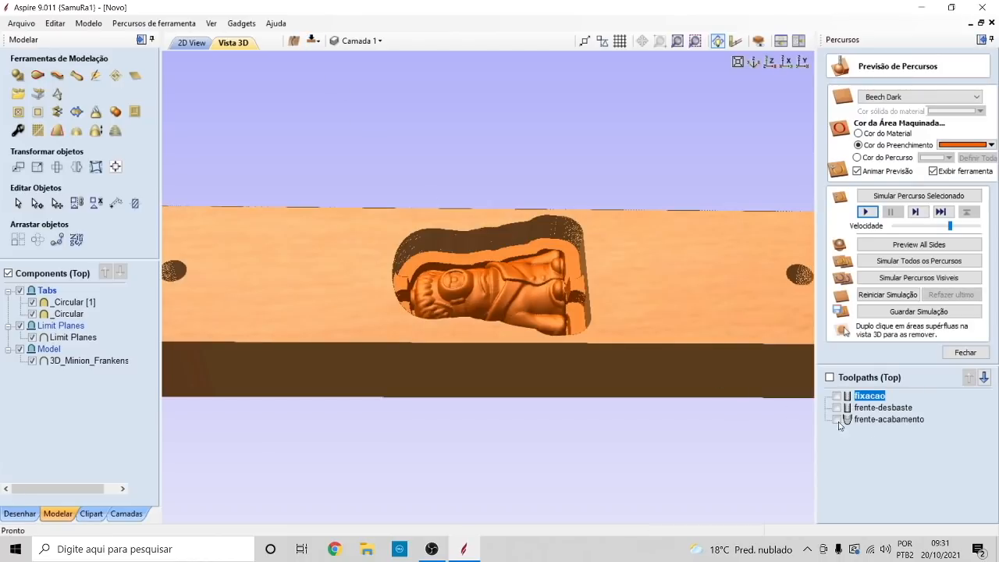
pyautogui.moveTo(868, 399)
pyautogui.click(313, 41)
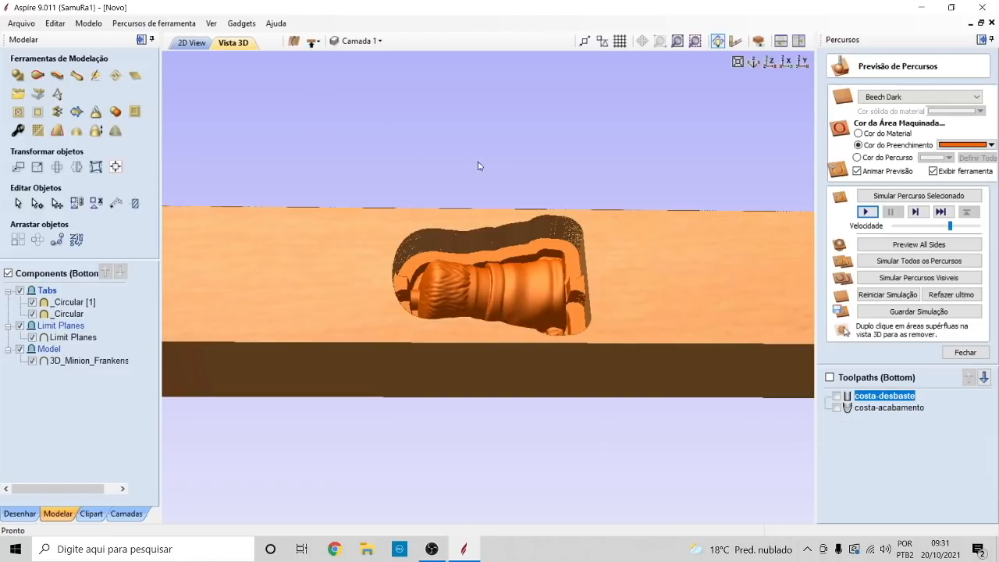
pyautogui.click(313, 41)
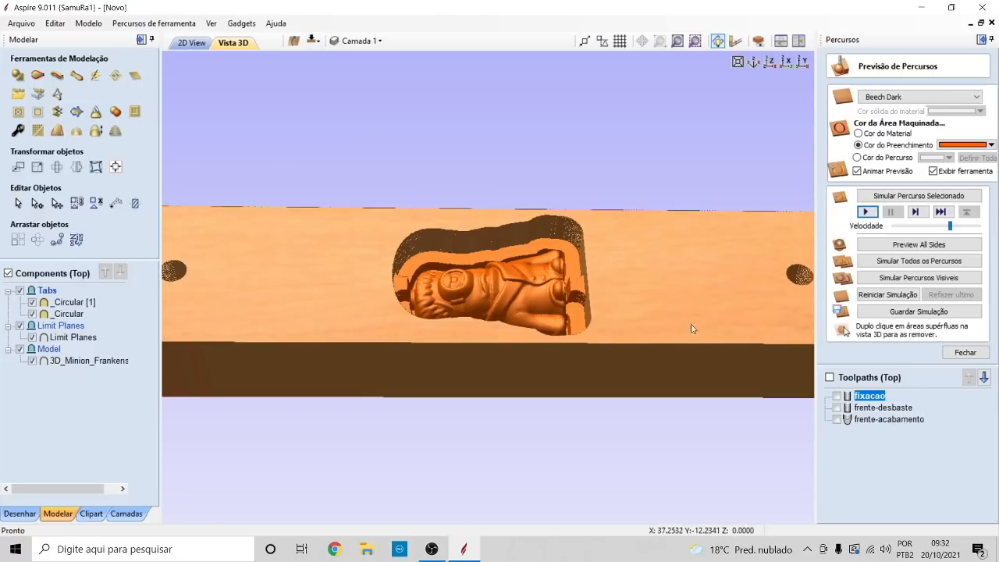
pyautogui.click(963, 353)
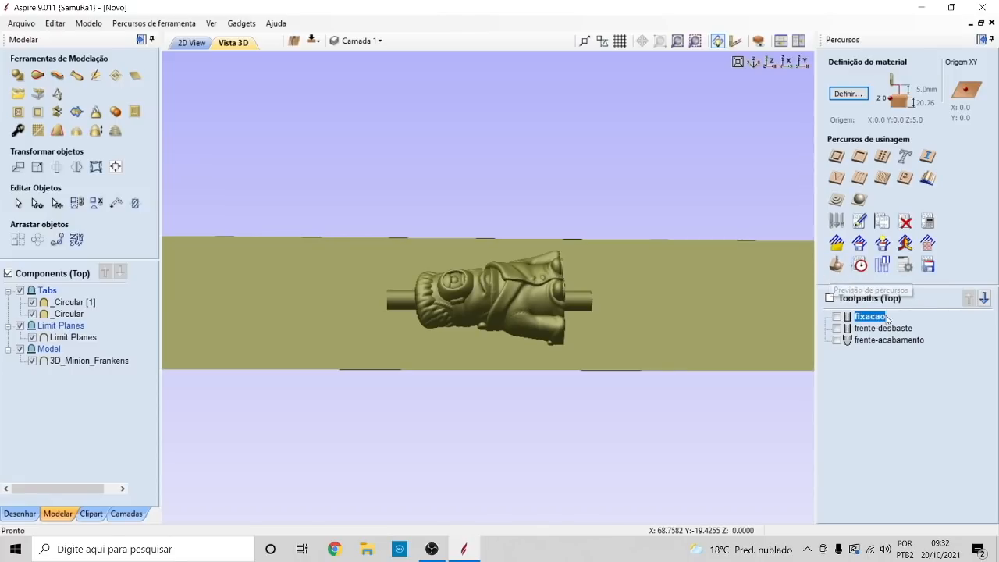
# - Show only the fixacao toolpath for saving and browse the available post-processors, keeping Grbl (mm) (*.gcode)
pyautogui.click(837, 317)
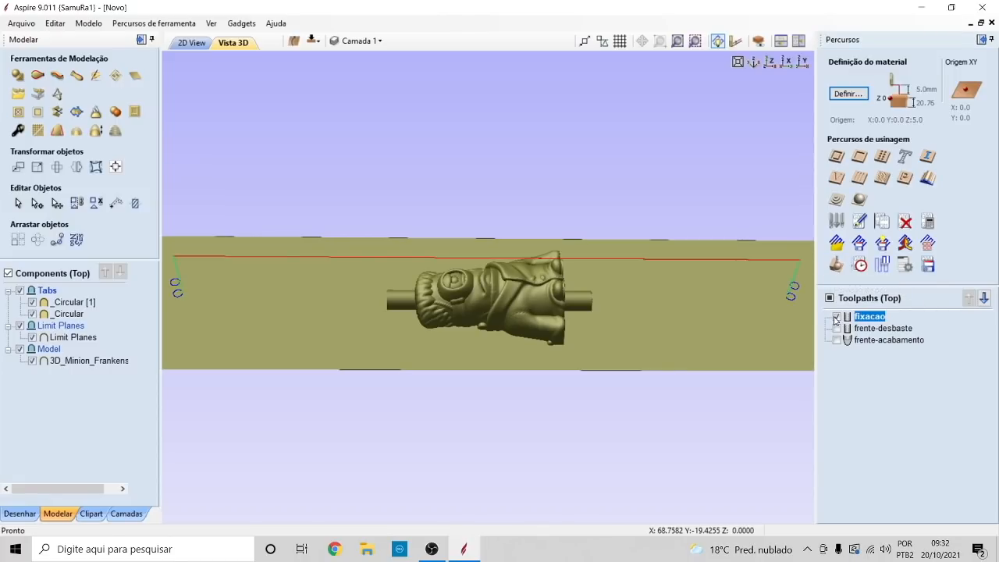
pyautogui.click(929, 266)
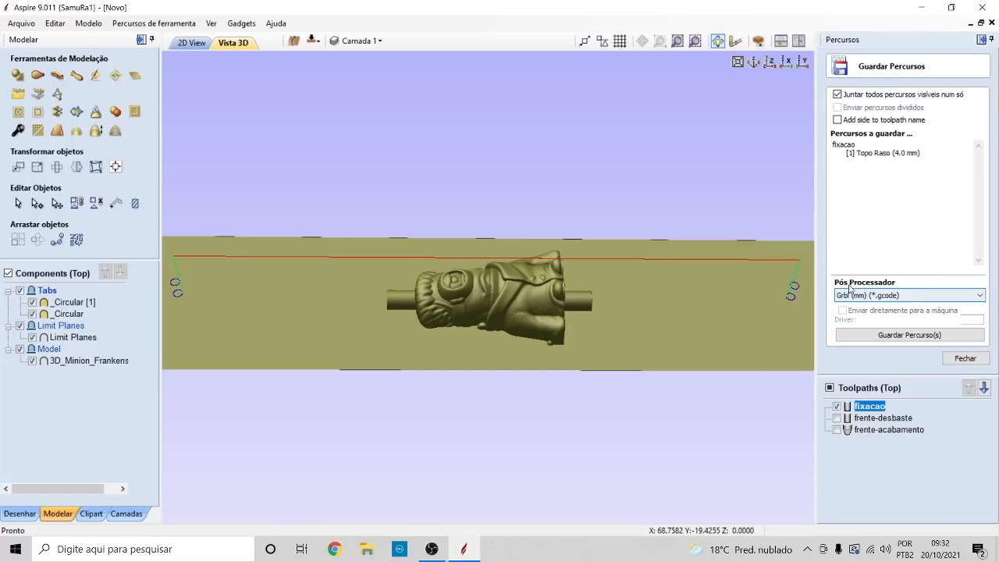
pyautogui.click(887, 297)
pyautogui.scroll(-3, 939, 380)
pyautogui.scroll(-3, 936, 378)
pyautogui.scroll(-3, 925, 358)
pyautogui.scroll(-10, 917, 363)
pyautogui.scroll(-8, 909, 381)
pyautogui.scroll(1, 859, 336)
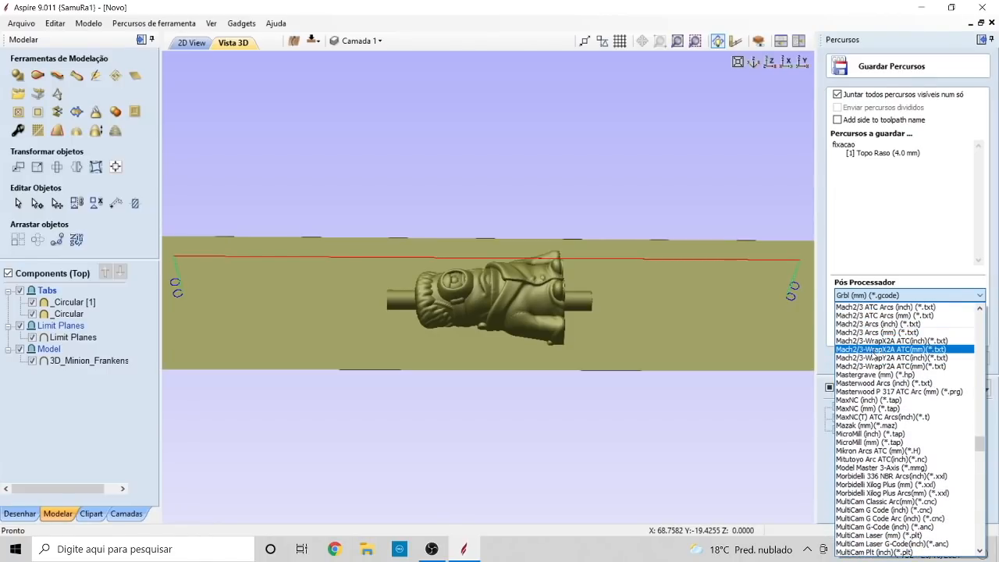
pyautogui.scroll(2, 874, 359)
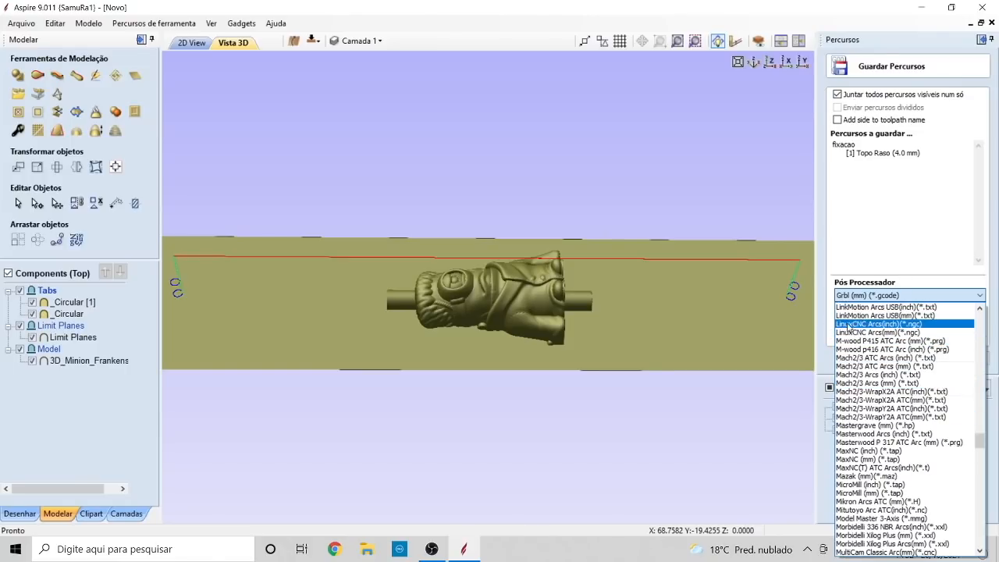
pyautogui.scroll(7, 858, 359)
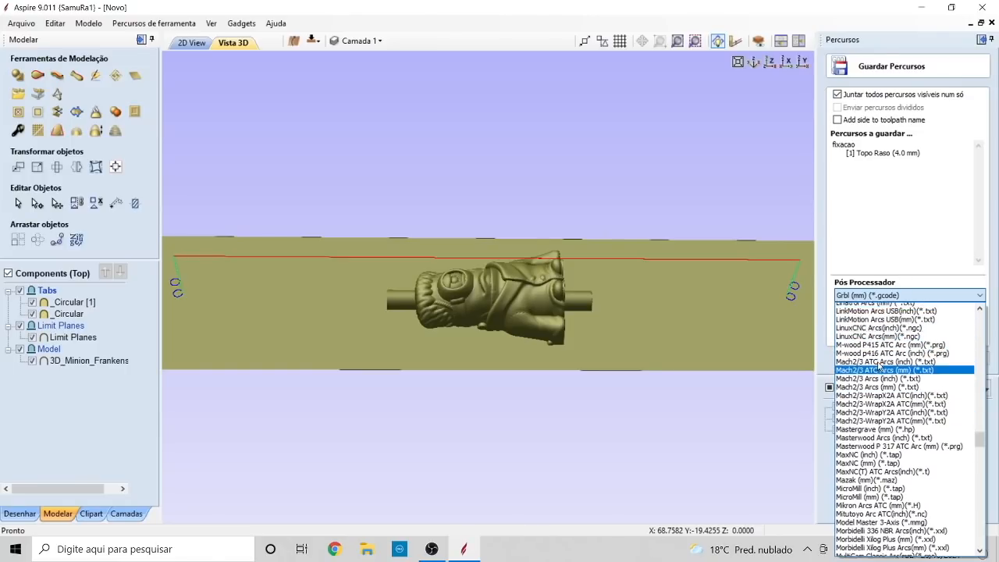
pyautogui.click(905, 297)
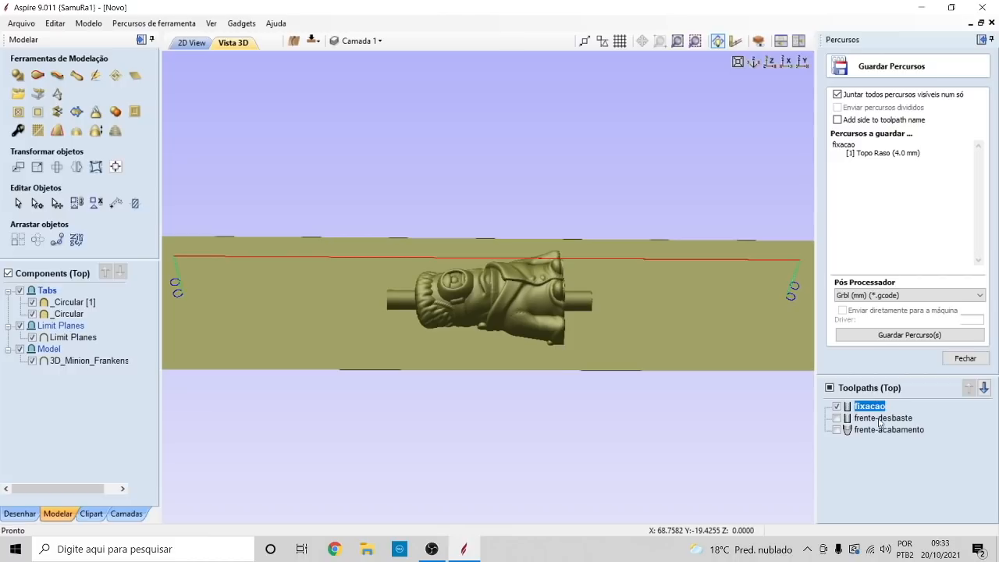
# - Save the fixacao toolpath as a Grbl (mm) G-code file named fixacao in the Workshop > Minion folder
pyautogui.moveTo(877, 420)
pyautogui.moveTo(879, 437)
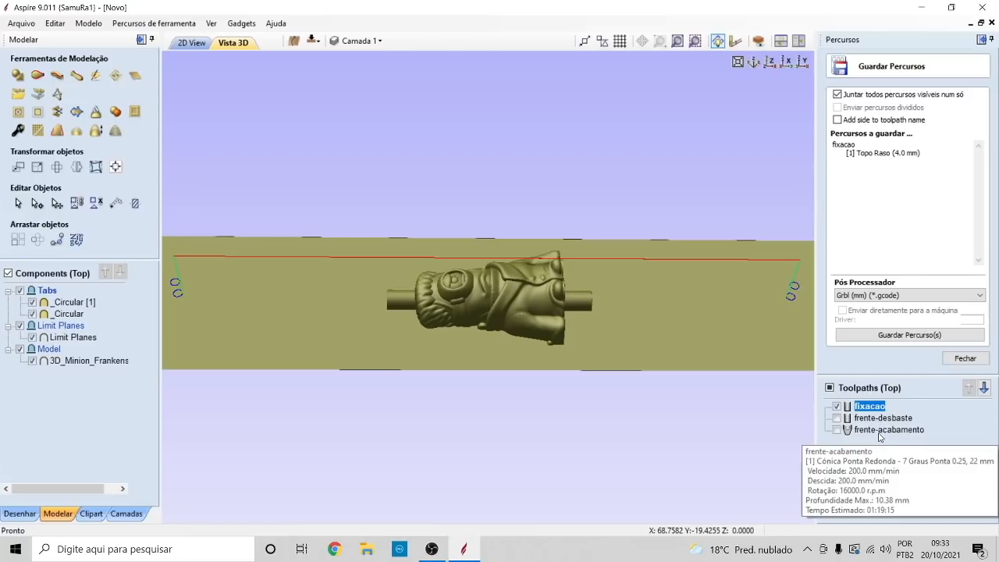
pyautogui.moveTo(835, 409)
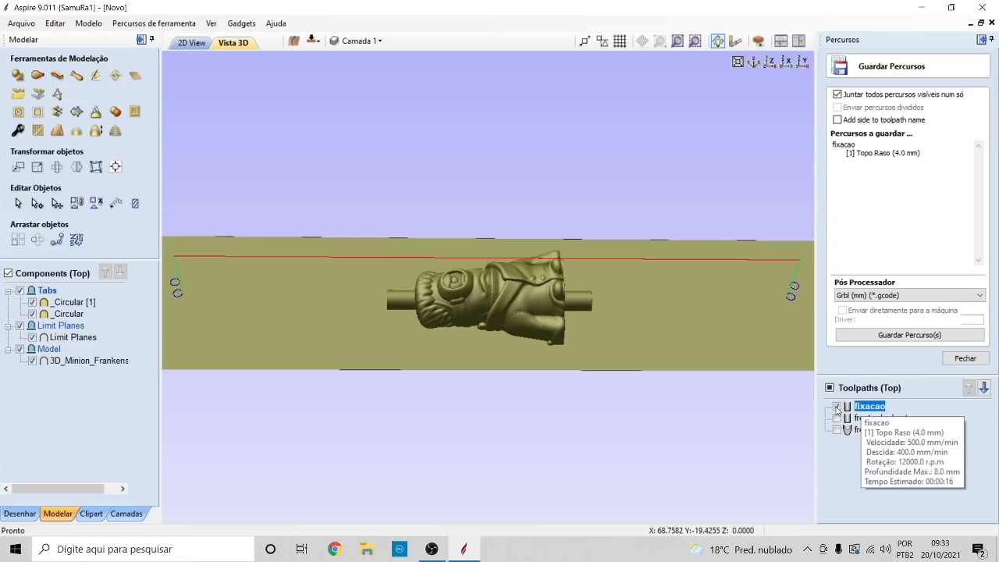
pyautogui.click(899, 335)
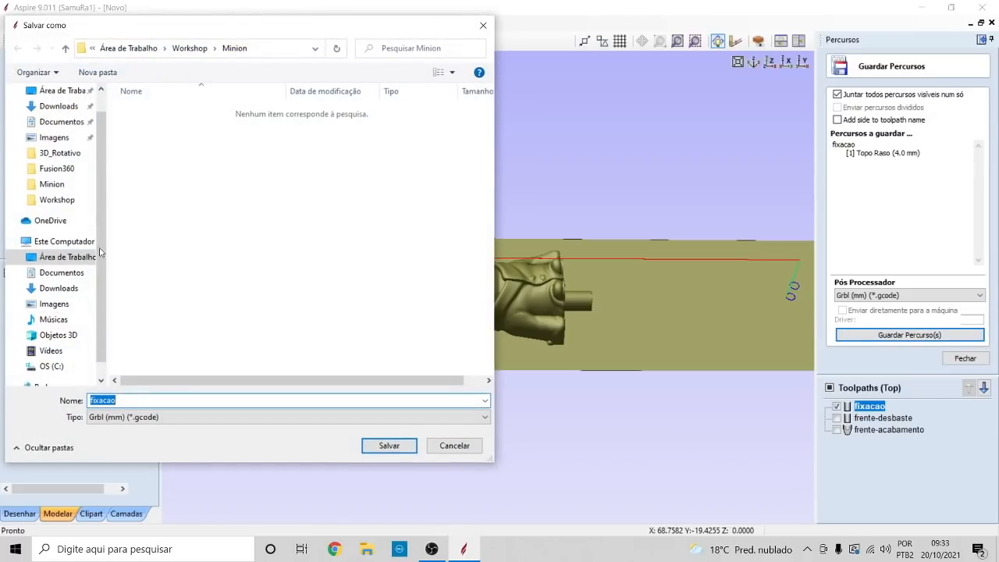
pyautogui.click(17, 257)
pyautogui.click(23, 288)
pyautogui.click(62, 319)
pyautogui.doubleClick(181, 402)
pyautogui.click(144, 404)
pyautogui.click(387, 445)
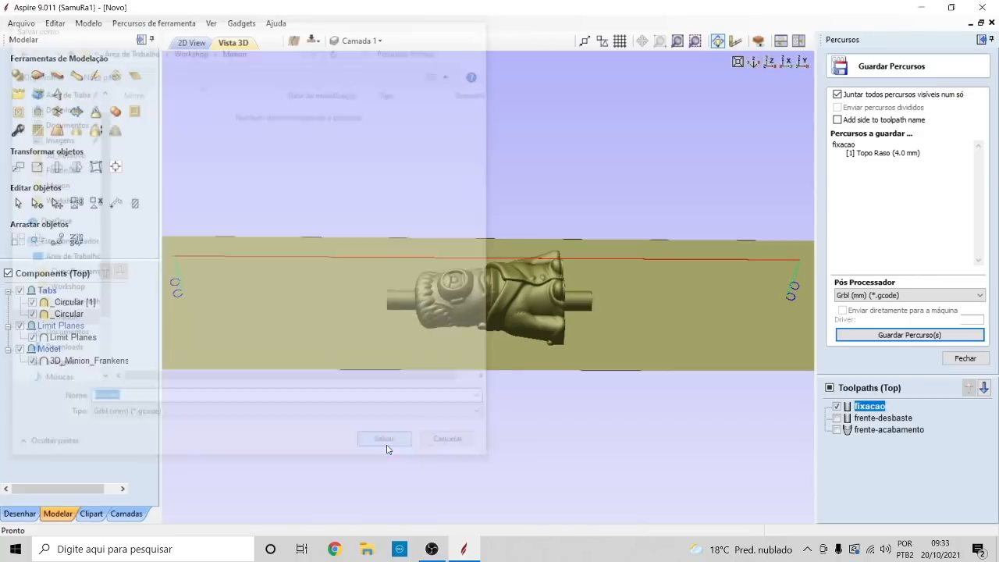
# - Switch to File Explorer to check the fixacao.gcode file in the Minion folder, and return to Aspire
pyautogui.click(366, 548)
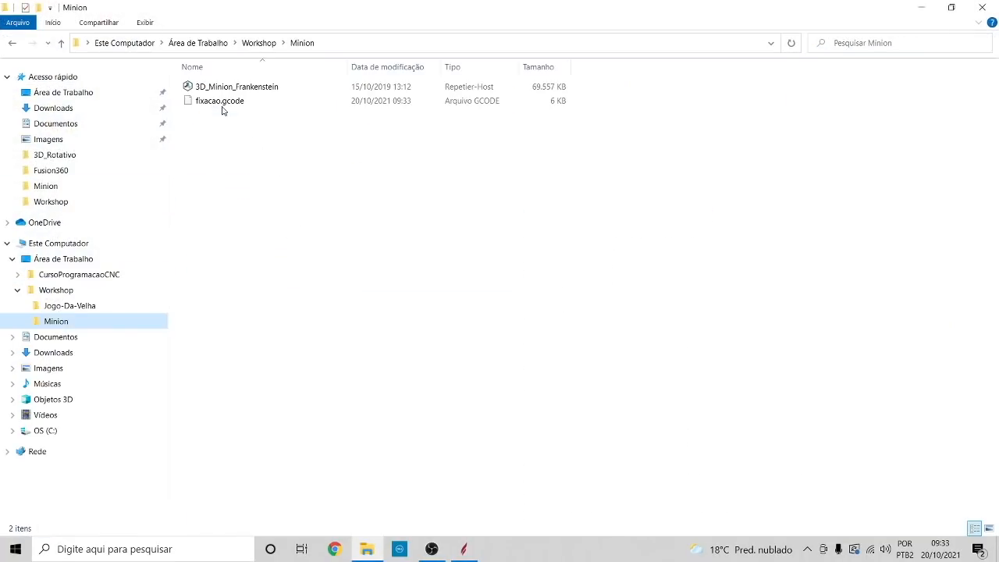
pyautogui.click(217, 103)
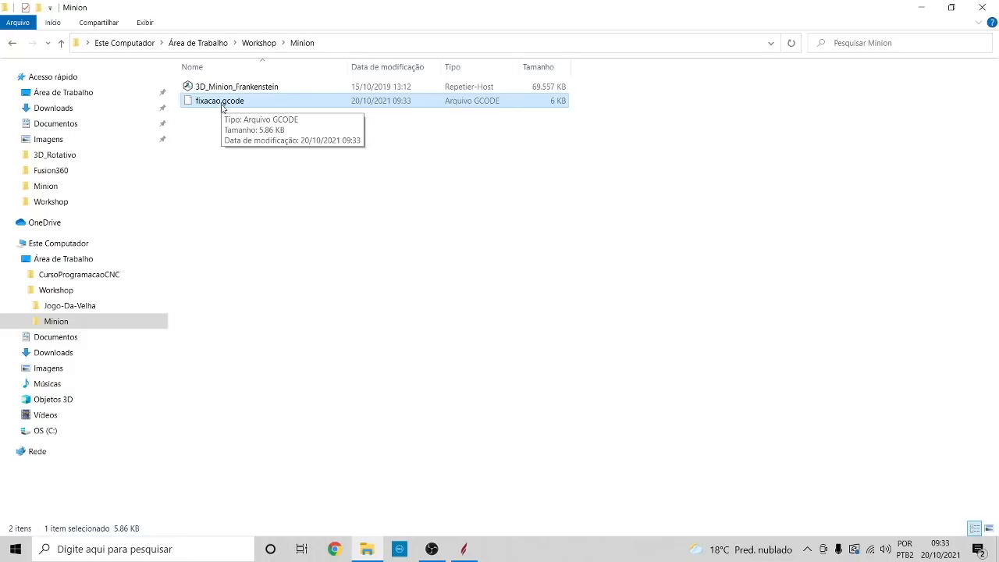
pyautogui.click(463, 551)
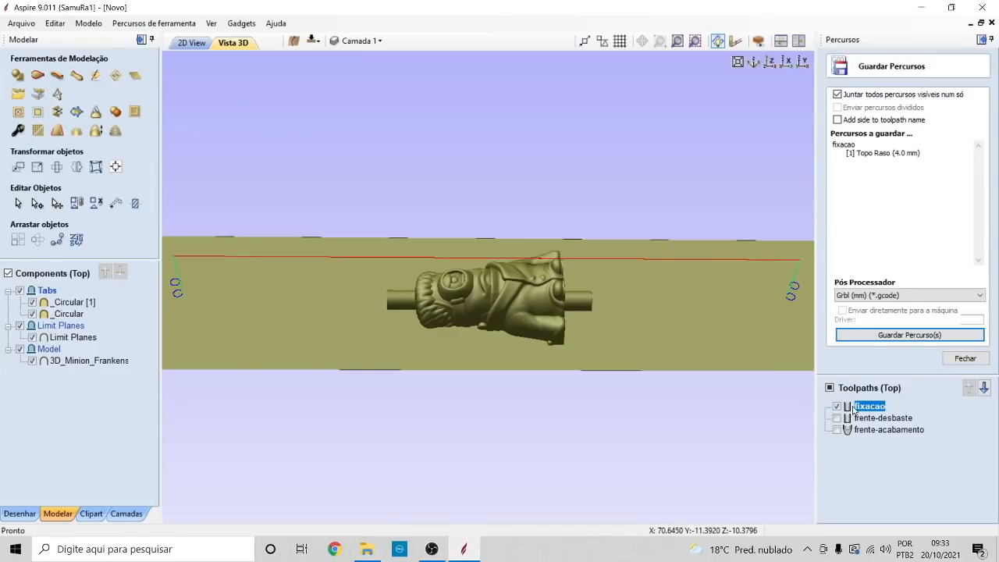
# - Show only the frente-desbaste toolpath and save it as frente-desbaste in Grbl (mm) G-code format in the Minion folder
pyautogui.click(837, 407)
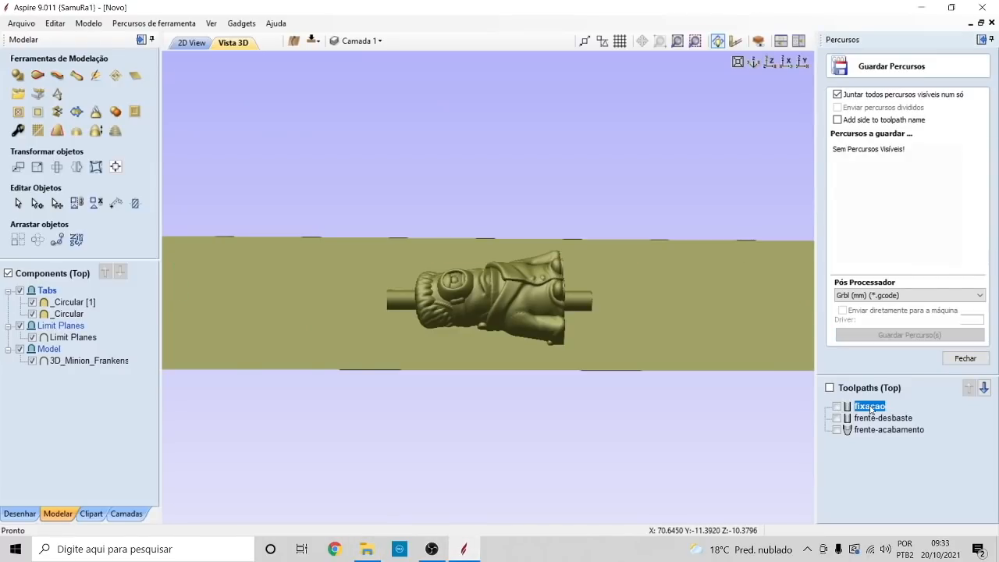
pyautogui.click(838, 418)
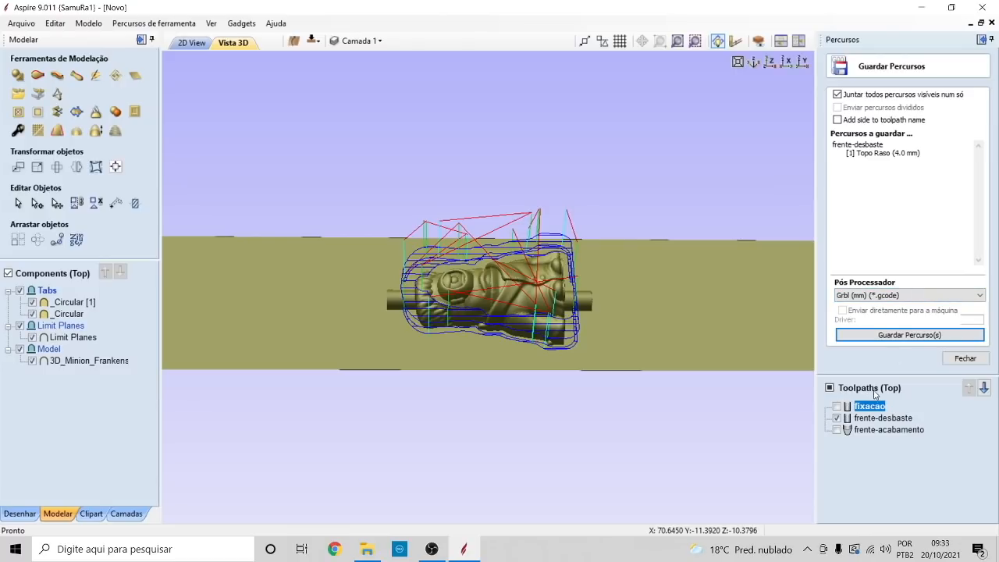
pyautogui.click(909, 335)
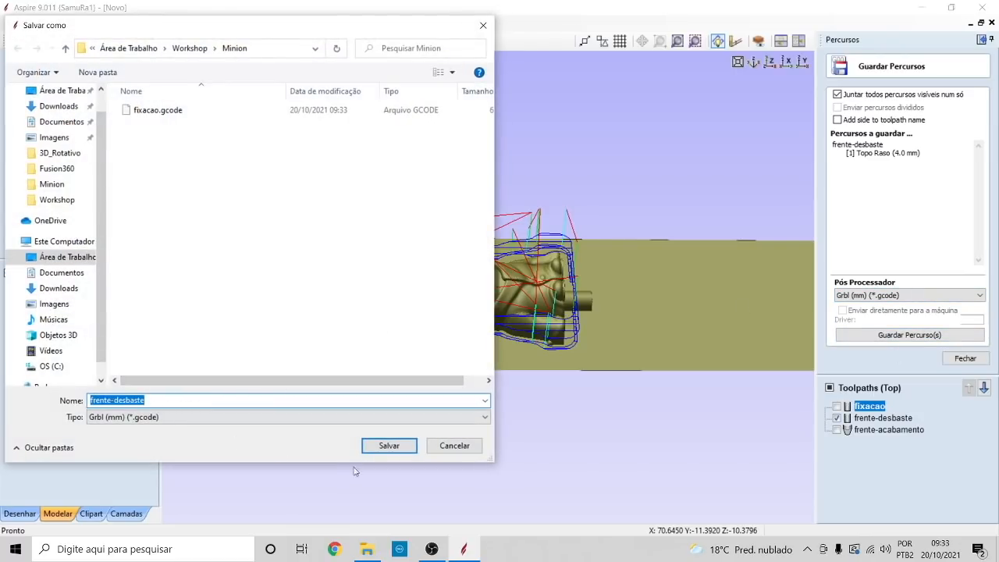
pyautogui.click(393, 448)
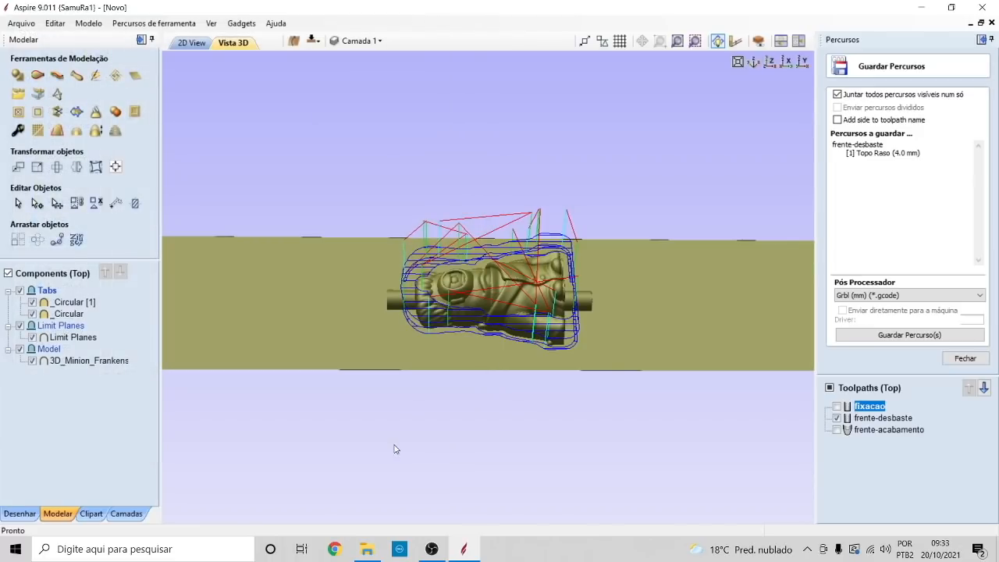
# - Replace frente-desbaste with frente-acabamento as the visible toolpath and save it as G-code named frente-acabamento in the Minion folder
pyautogui.click(837, 418)
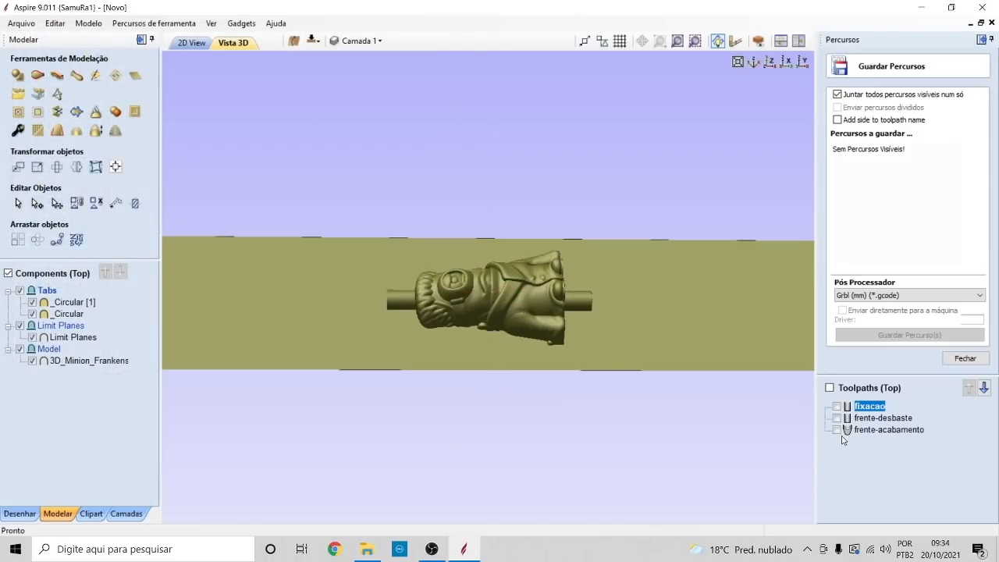
pyautogui.click(838, 430)
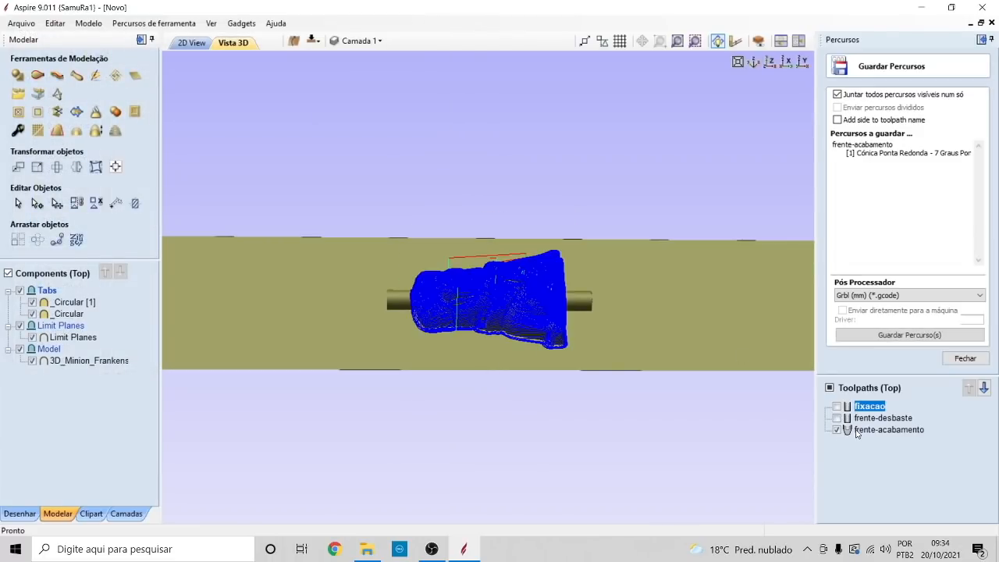
pyautogui.click(904, 335)
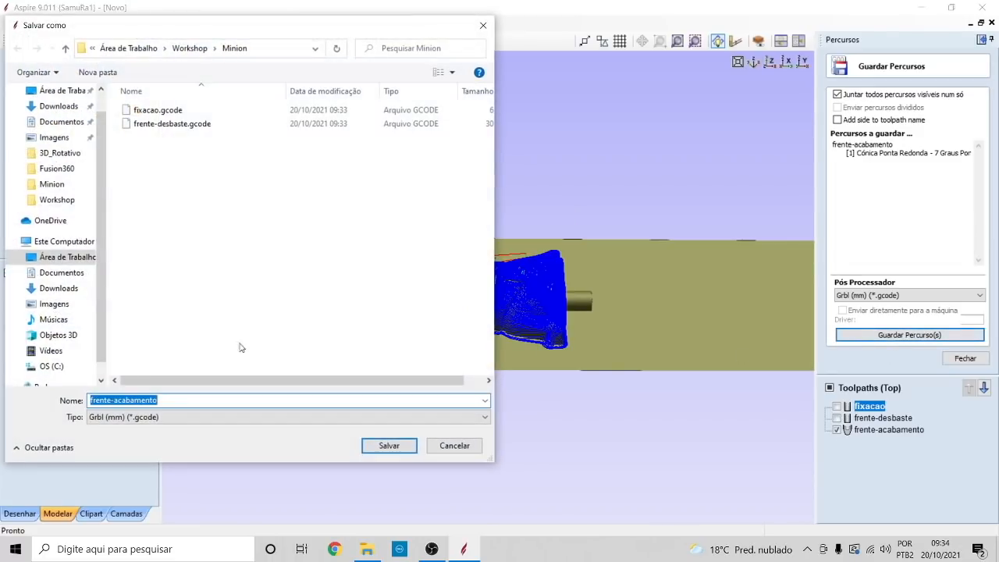
pyautogui.click(386, 445)
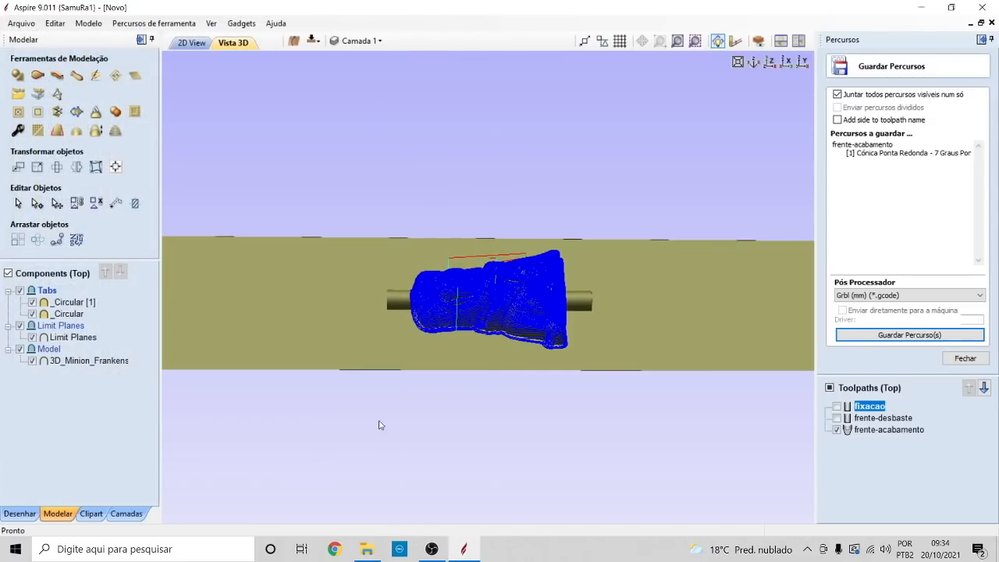
# - Hide frente-acabamento, switch to the bottom side and save the costa-desbaste toolpath as Grbl (mm) G-code in the Minion folder
pyautogui.click(837, 430)
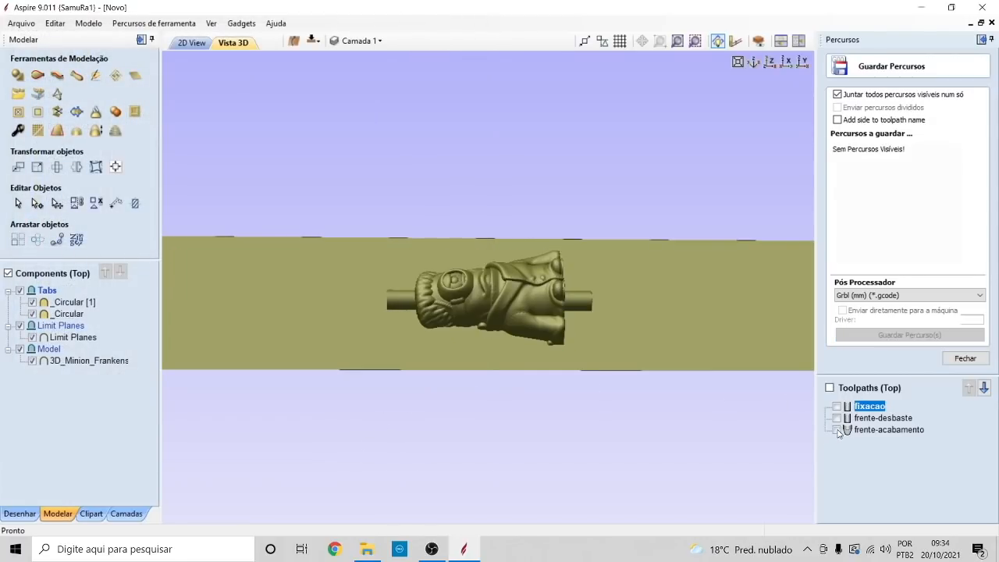
pyautogui.click(314, 43)
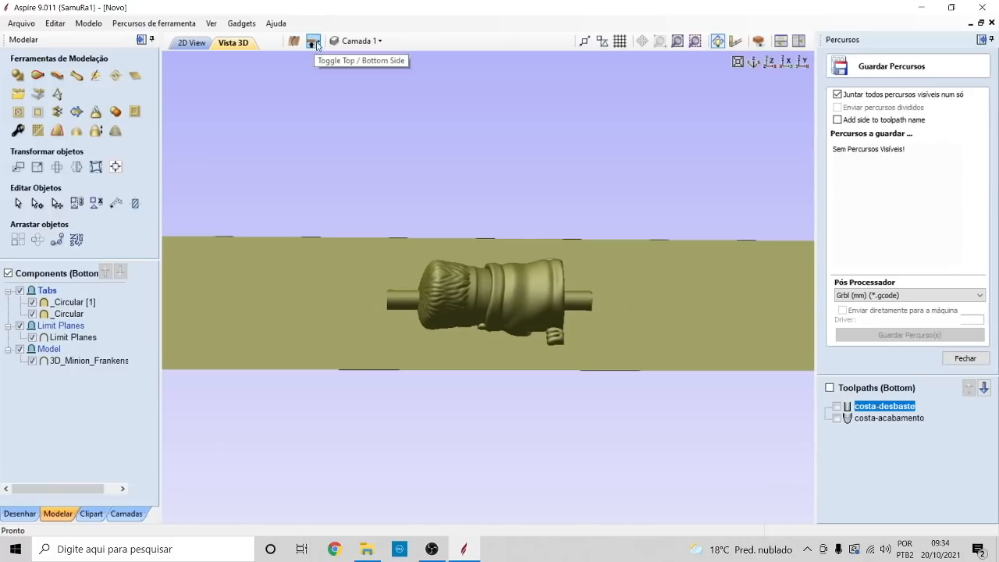
pyautogui.click(837, 406)
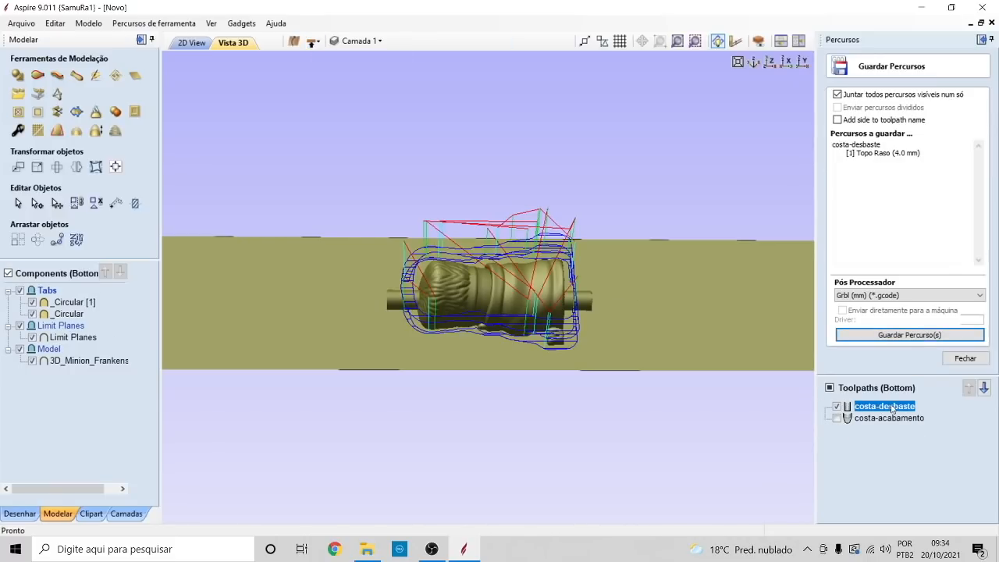
pyautogui.click(909, 336)
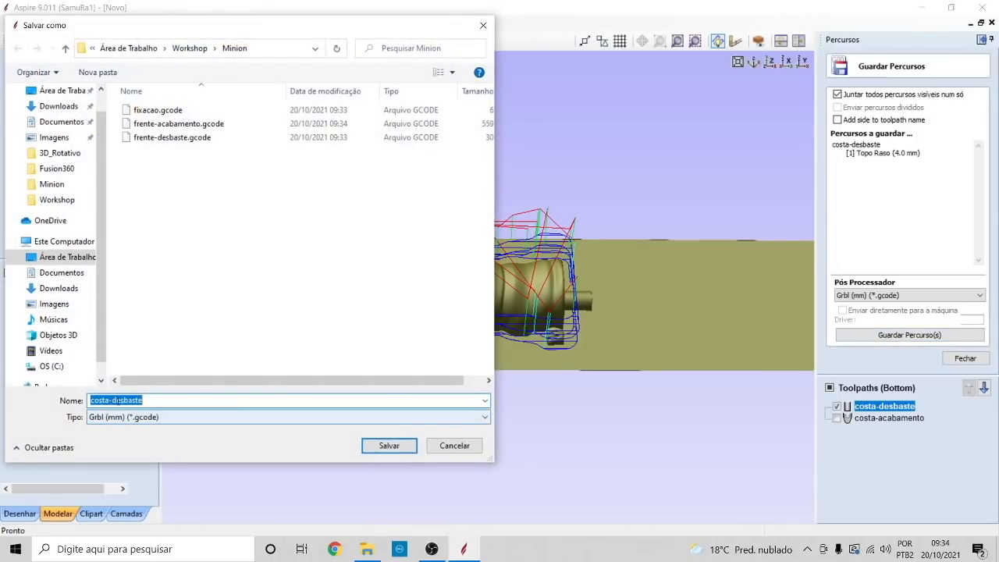
pyautogui.click(384, 446)
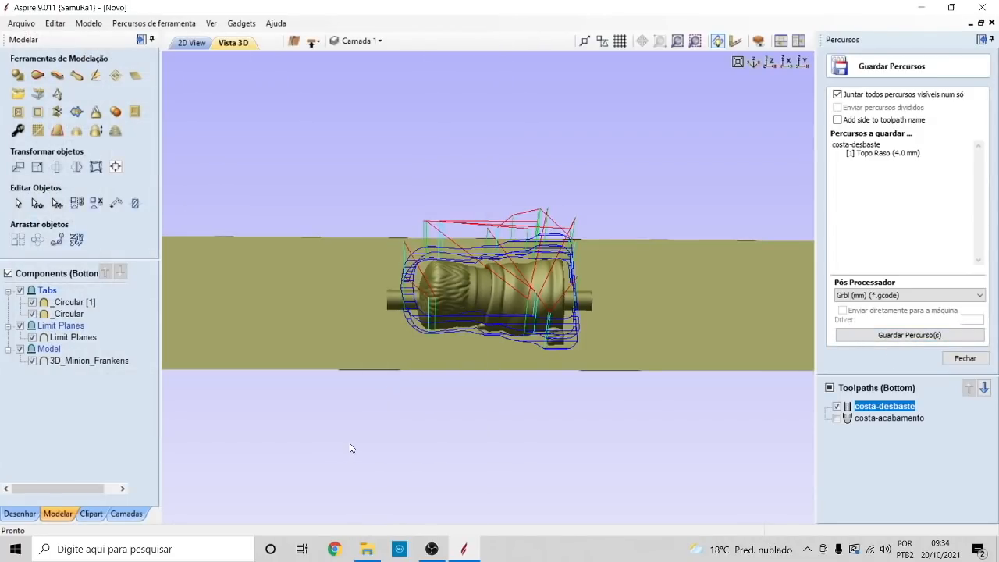
# - Show only the costa-acabamento toolpath and save it as costa-acabamento in Grbl (mm) G-code format in the Minion folder
pyautogui.click(837, 406)
pyautogui.click(836, 418)
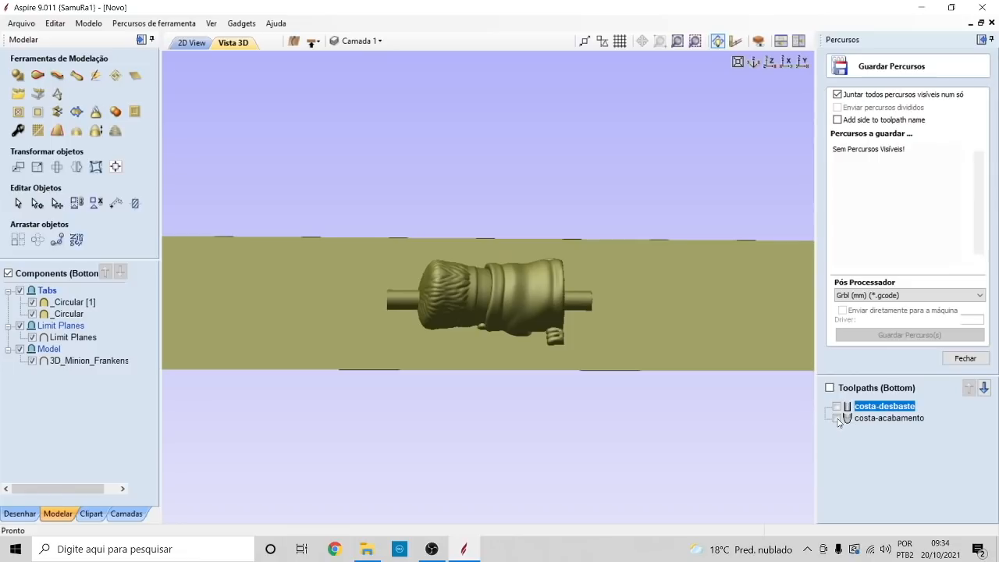
pyautogui.click(894, 341)
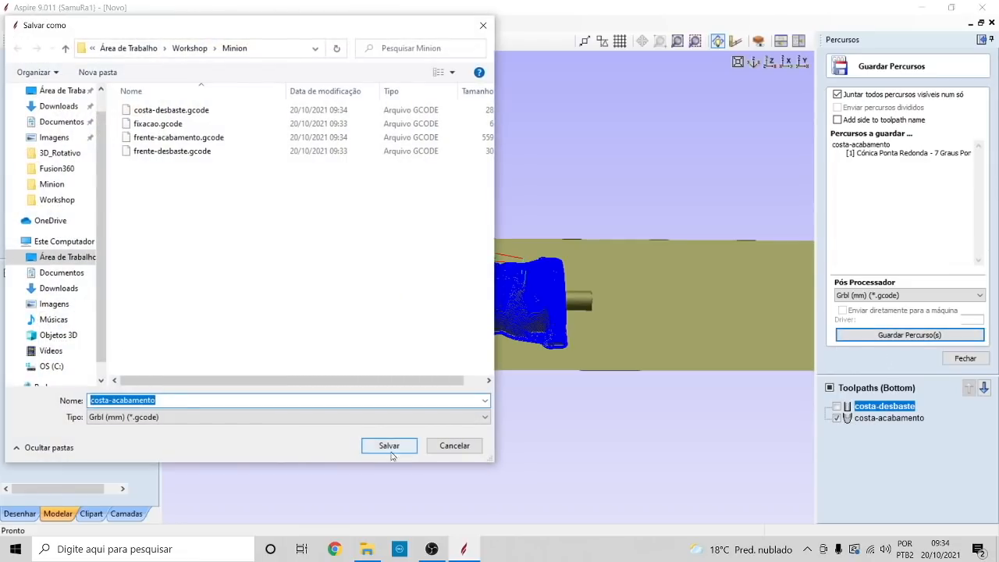
pyautogui.click(389, 446)
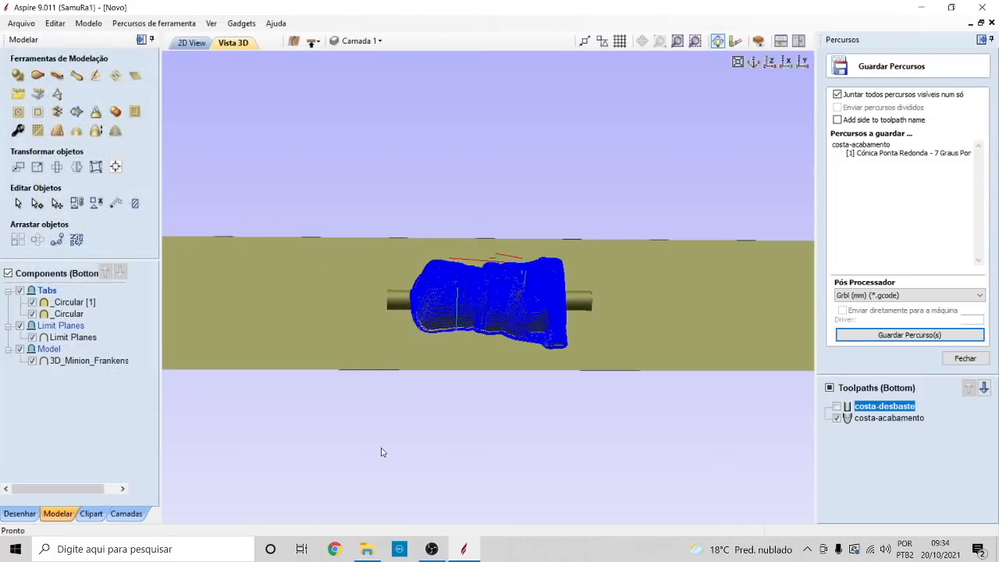
# - Switch to File Explorer and check each exported G-code file in the Minion folder, from costa-acabamento to frente-desbaste
pyautogui.click(366, 548)
pyautogui.click(217, 102)
pyautogui.click(215, 115)
pyautogui.click(214, 129)
pyautogui.click(217, 145)
pyautogui.click(220, 159)
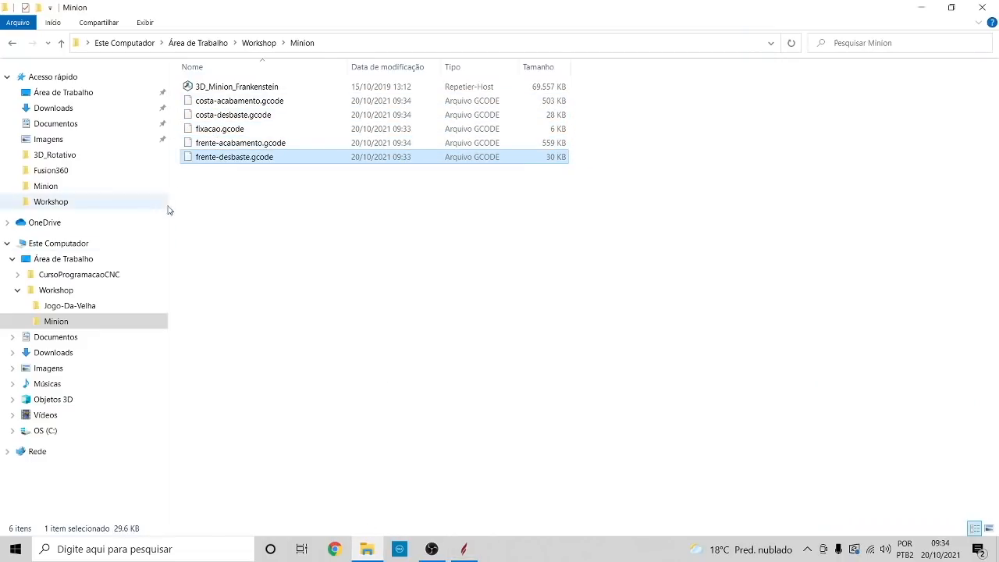
# - Review the G-code files in machining order: fixacao, frente-desbaste and frente-acabamento, with costa-desbaste and costa-acabamento last, and clear the selection
pyautogui.moveTo(207, 132)
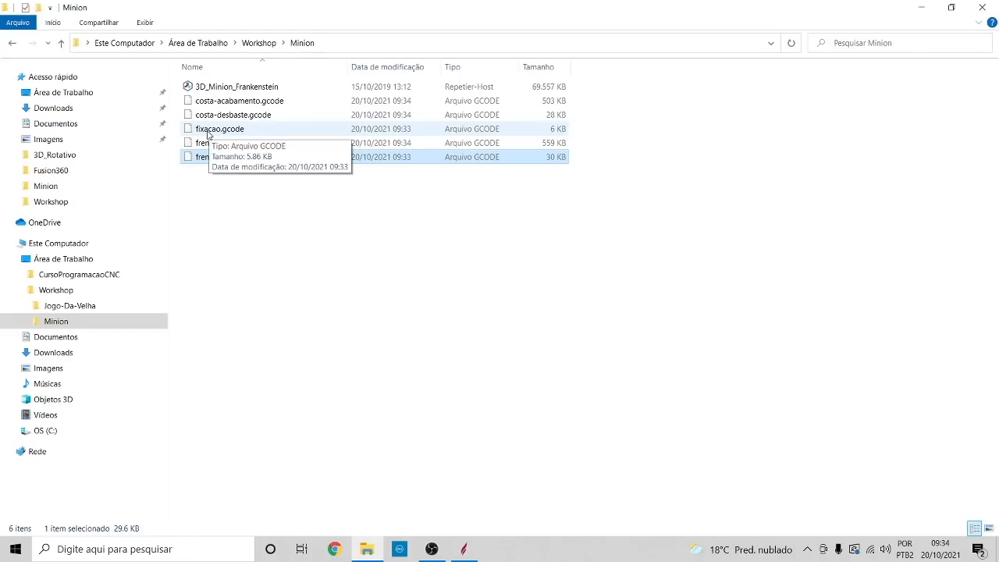
pyautogui.click(223, 133)
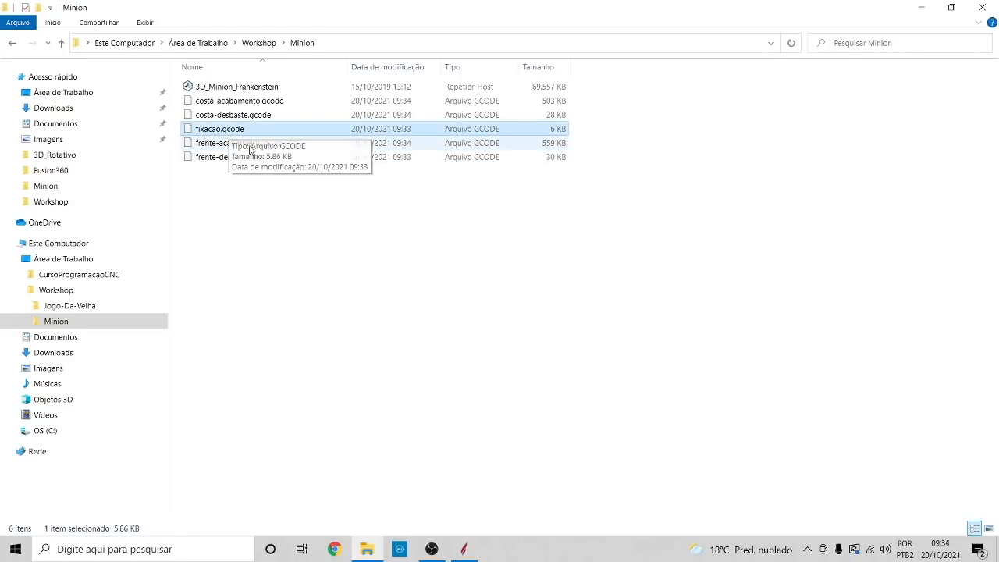
pyautogui.click(211, 162)
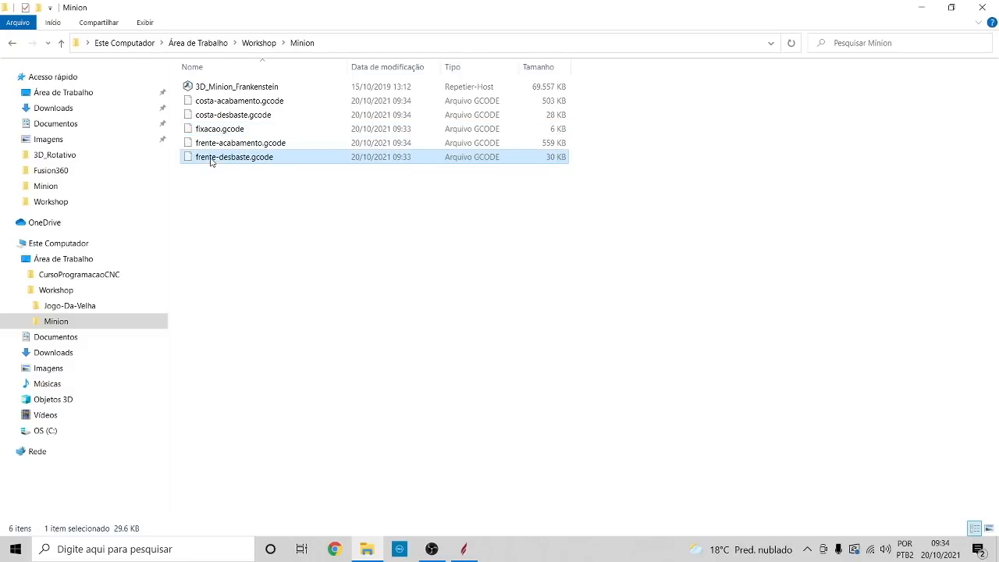
pyautogui.click(244, 147)
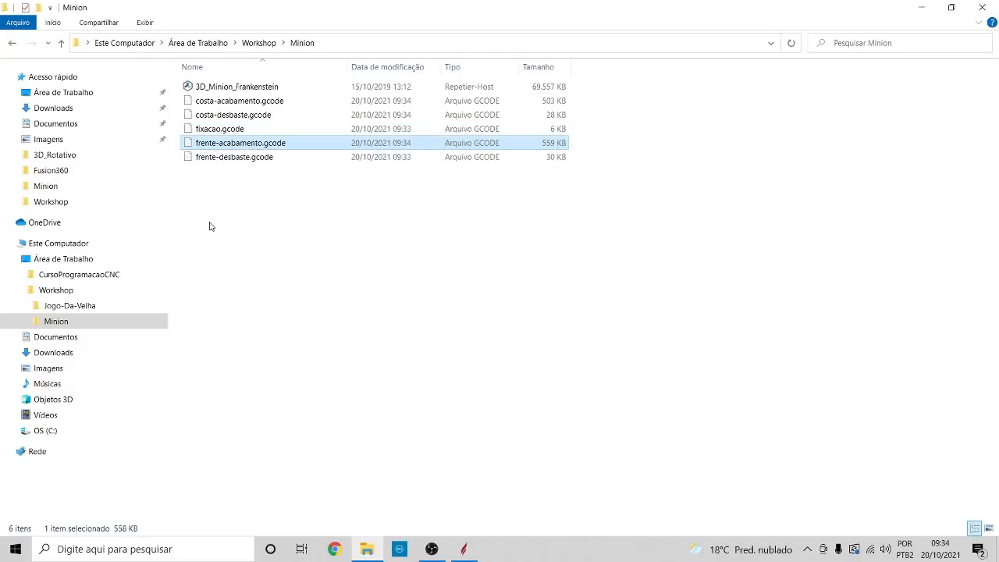
pyautogui.click(221, 130)
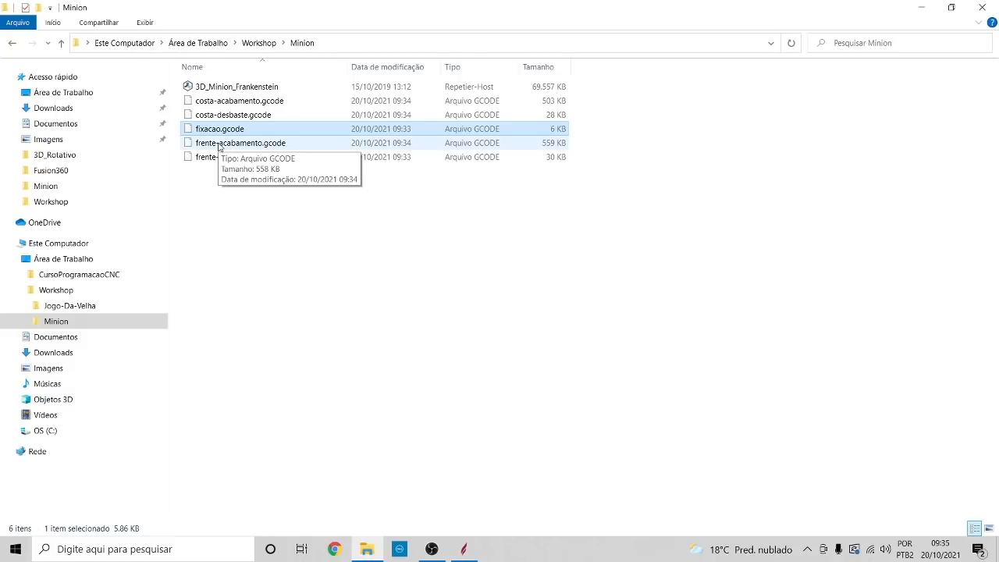
pyautogui.click(221, 117)
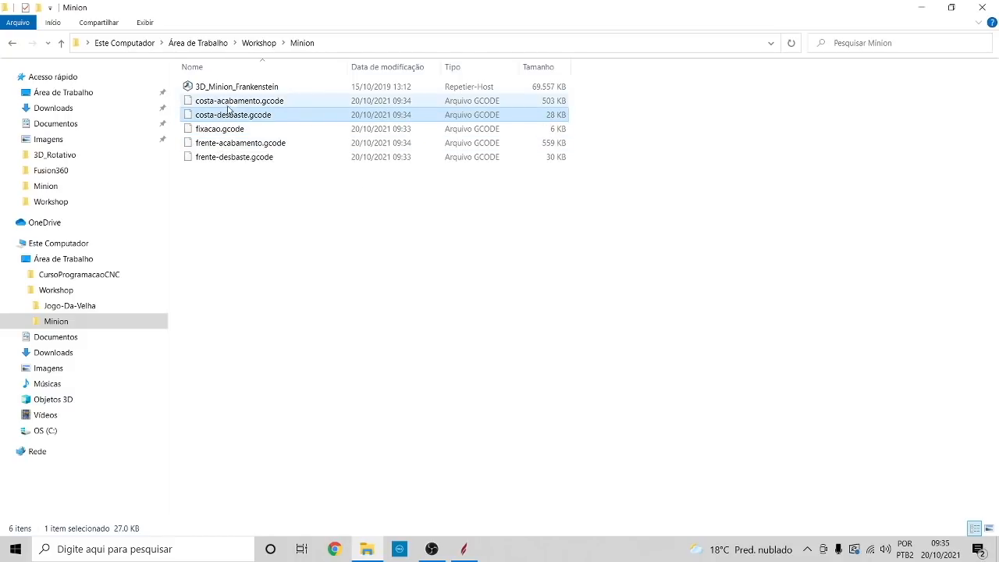
pyautogui.click(232, 104)
pyautogui.click(260, 221)
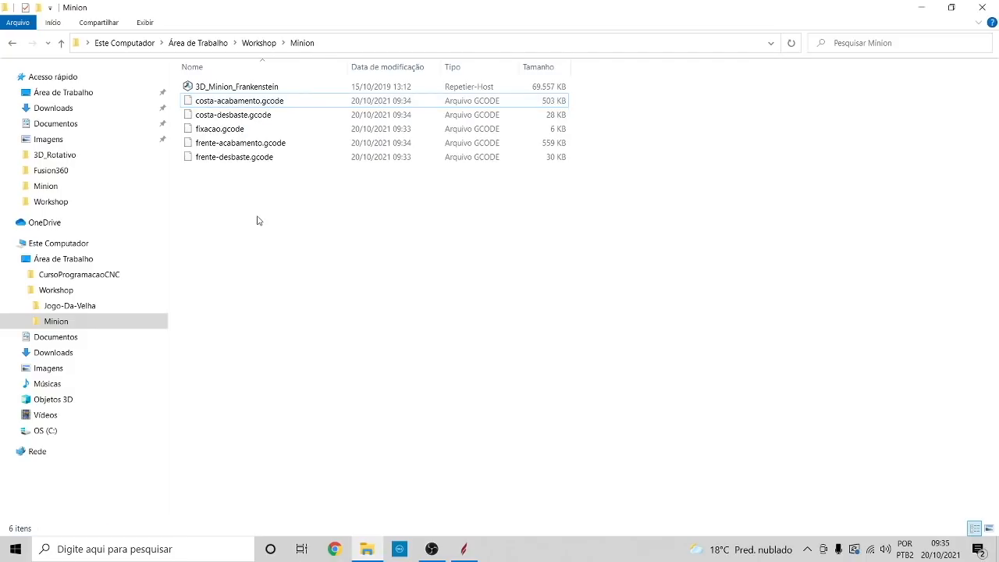